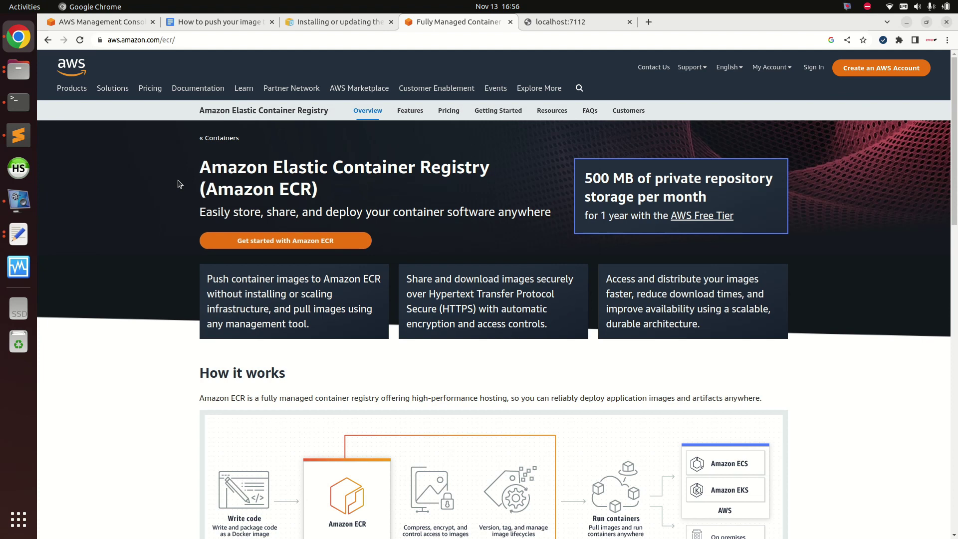
Highlight the word ECR in the registry page's title.
left_click_drag(305, 167, 427, 172)
left_click(428, 172)
left_click_drag(311, 190, 279, 191)
left_click(278, 191)
left_click(309, 192)
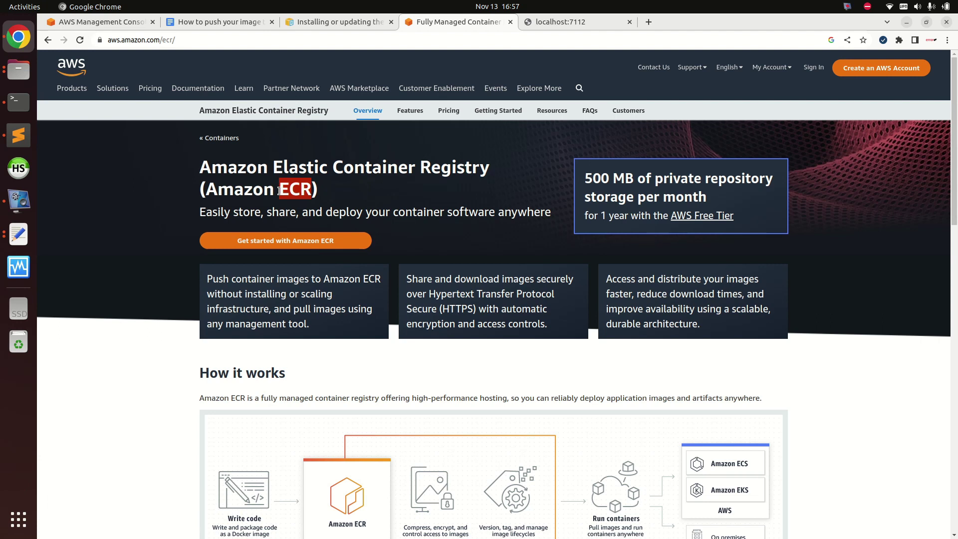
left_click(279, 191)
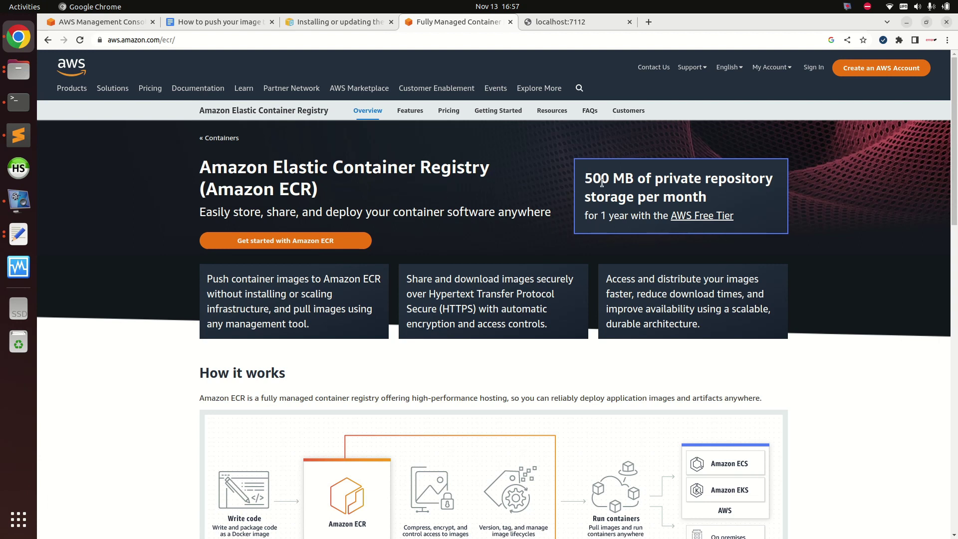
Highlight the free-tier offer of 500 MB per month of private repository storage for 1 year.
left_click_drag(586, 179, 754, 180)
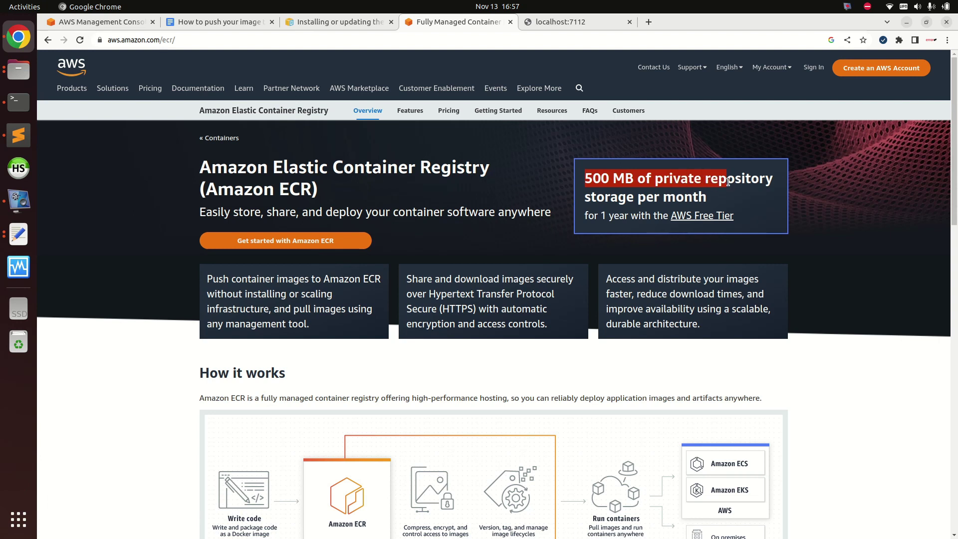
left_click(761, 181)
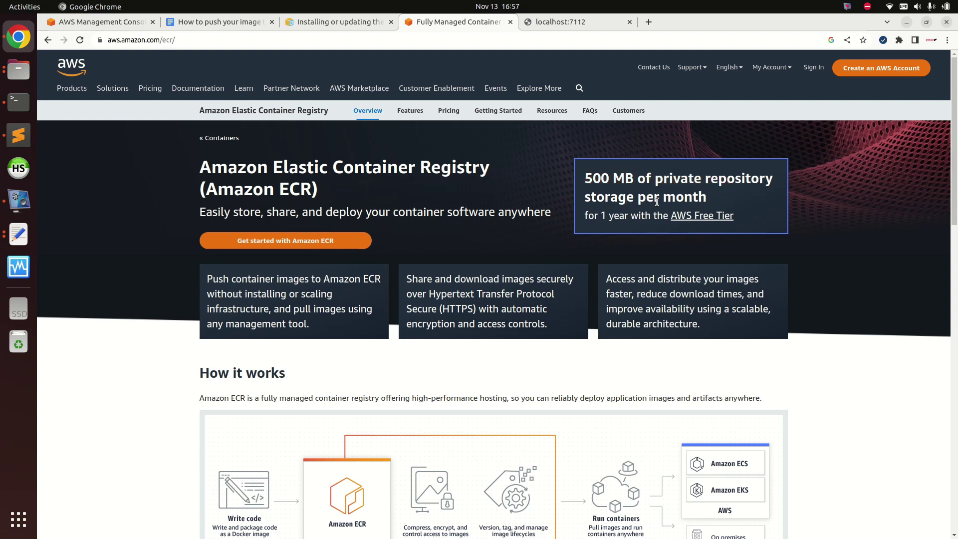
left_click_drag(620, 220, 642, 220)
left_click_drag(753, 222, 587, 219)
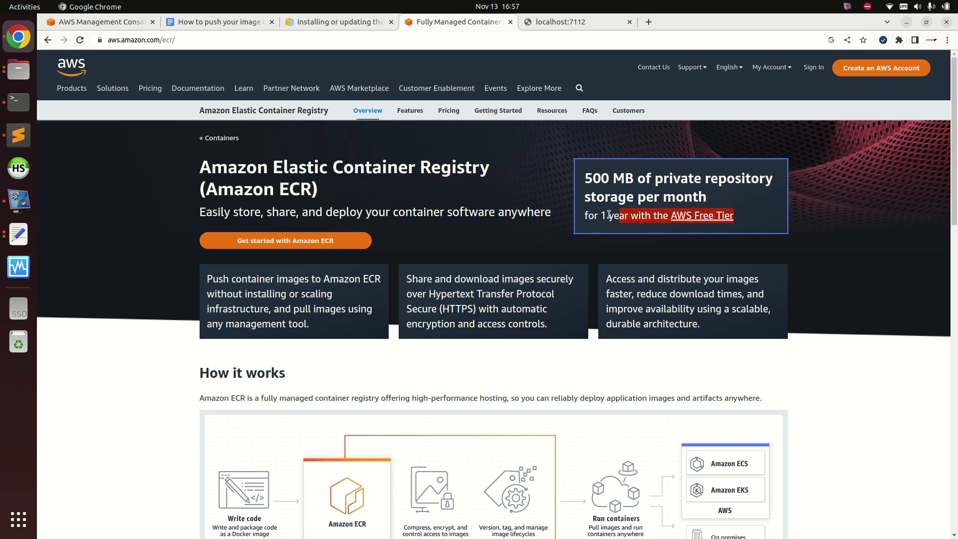
left_click(613, 232)
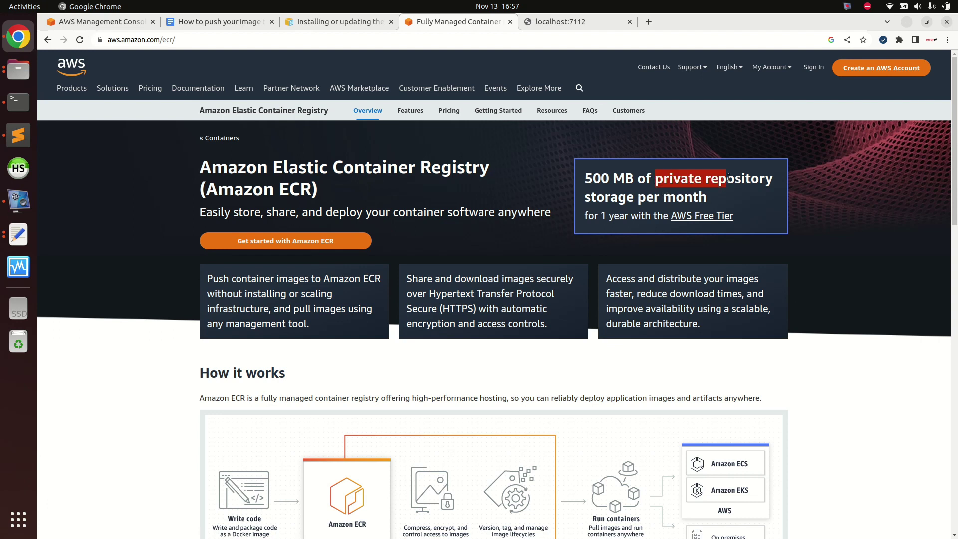
left_click_drag(655, 181, 780, 181)
left_click(612, 176)
left_click_drag(579, 181, 731, 198)
left_click(630, 180)
left_click(732, 198)
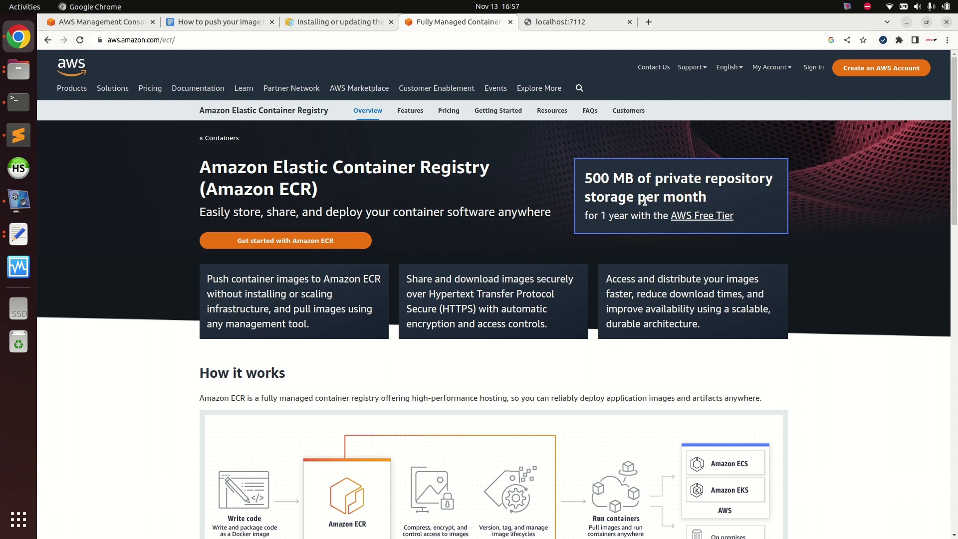
left_click_drag(583, 216, 641, 216)
left_click(641, 215)
Scroll through the registry overview page.
scroll(649, 209, "down", 3)
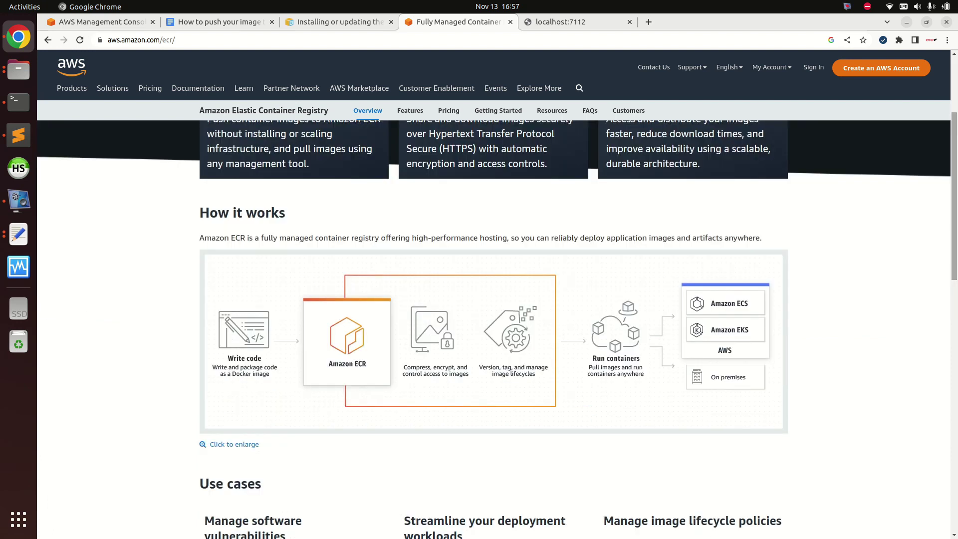
scroll(649, 210, "down", 2)
scroll(575, 186, "up", 2)
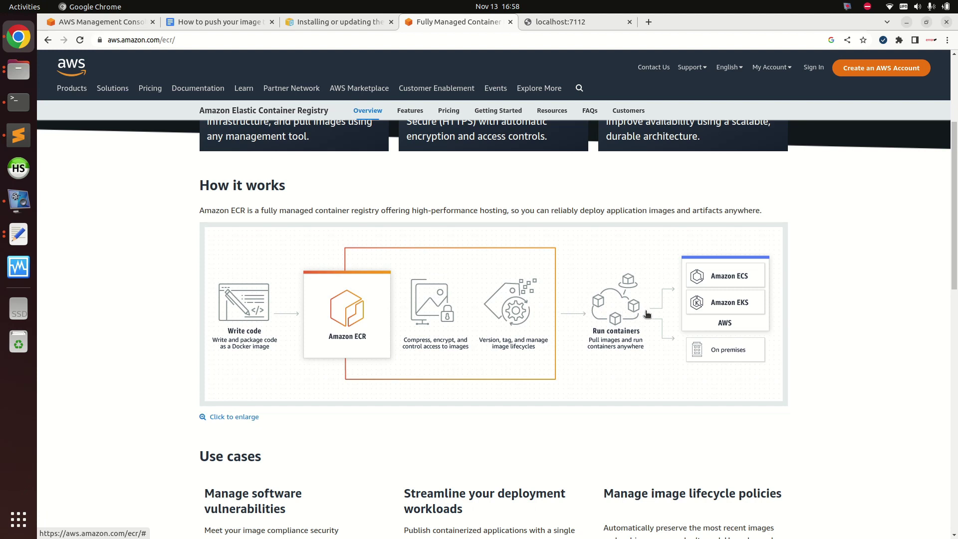
scroll(678, 271, "down", 1)
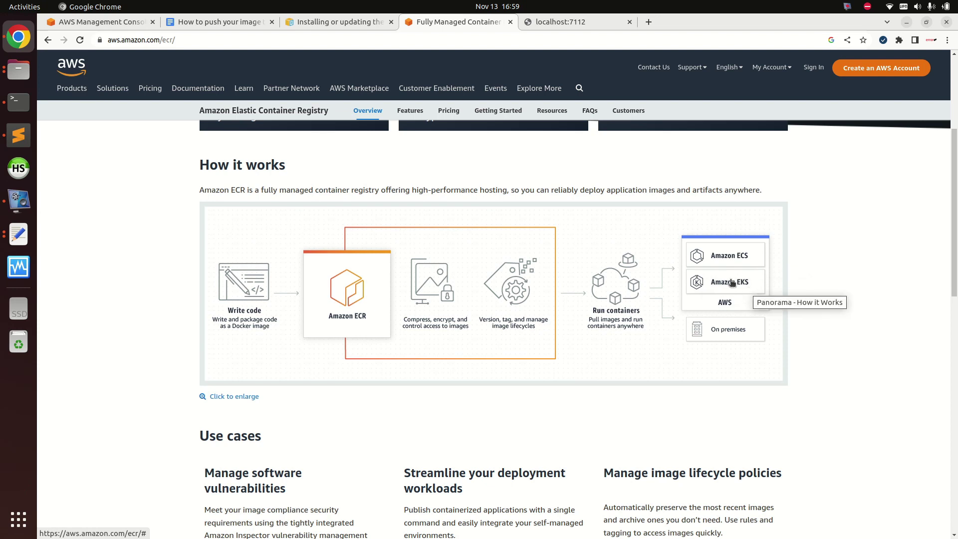
scroll(758, 271, "down", 1)
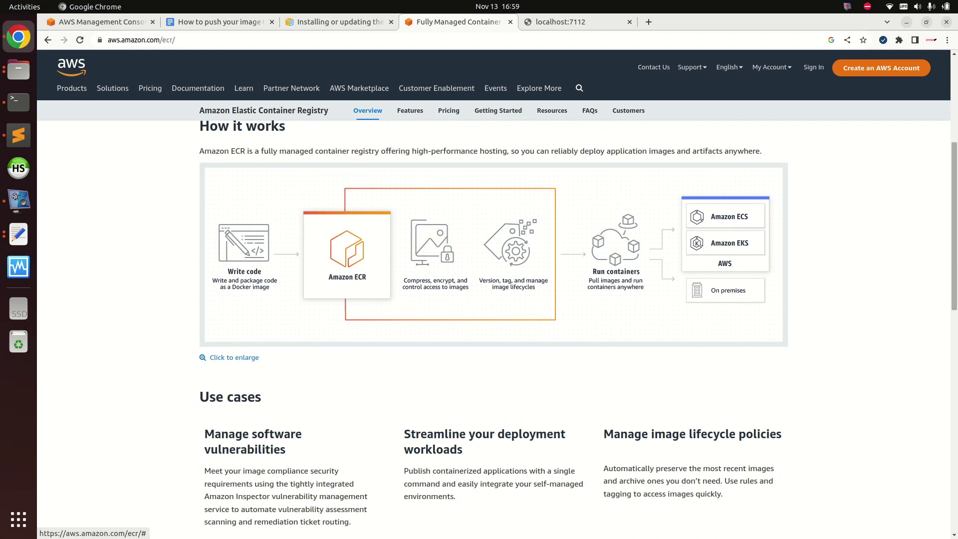
scroll(706, 271, "up", 2)
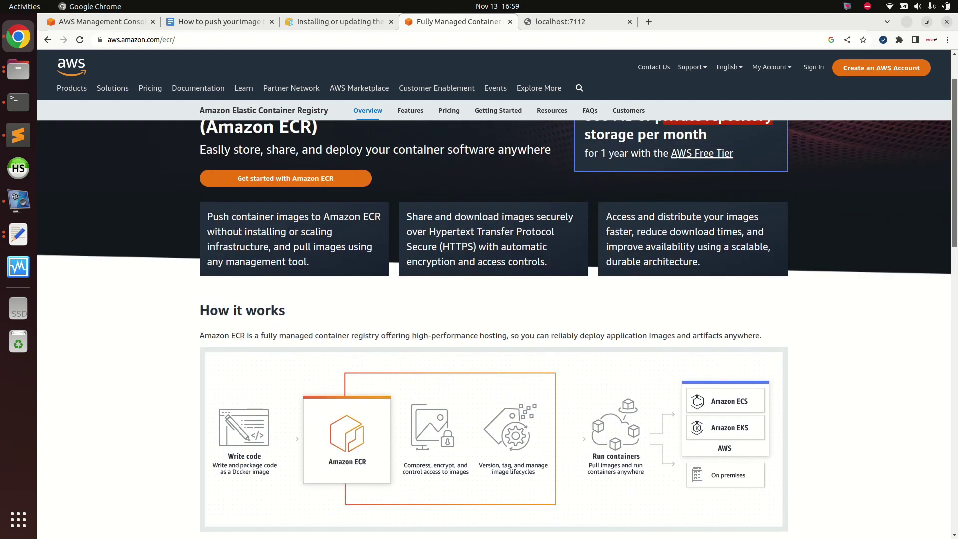
scroll(868, 205, "up", 3)
scroll(867, 205, "up", 1)
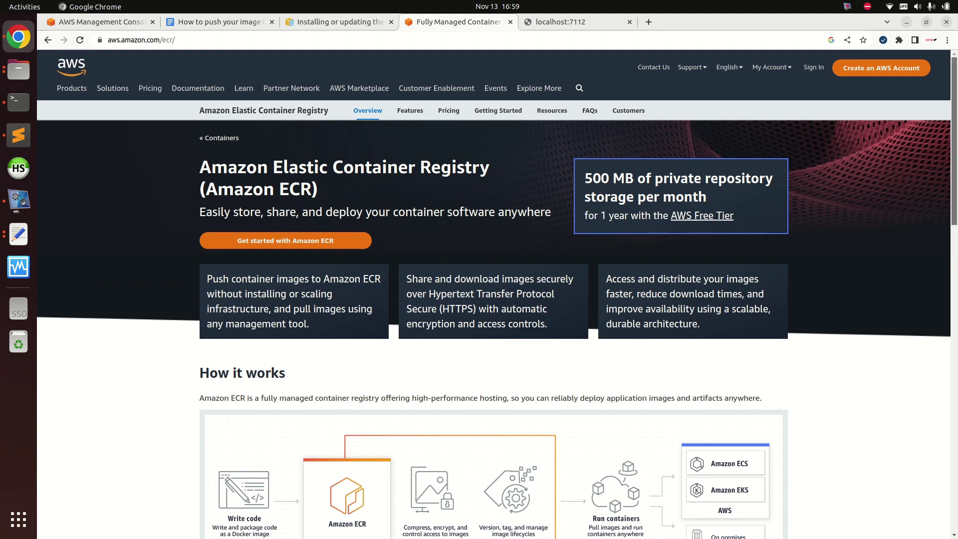
scroll(546, 318, "down", 3)
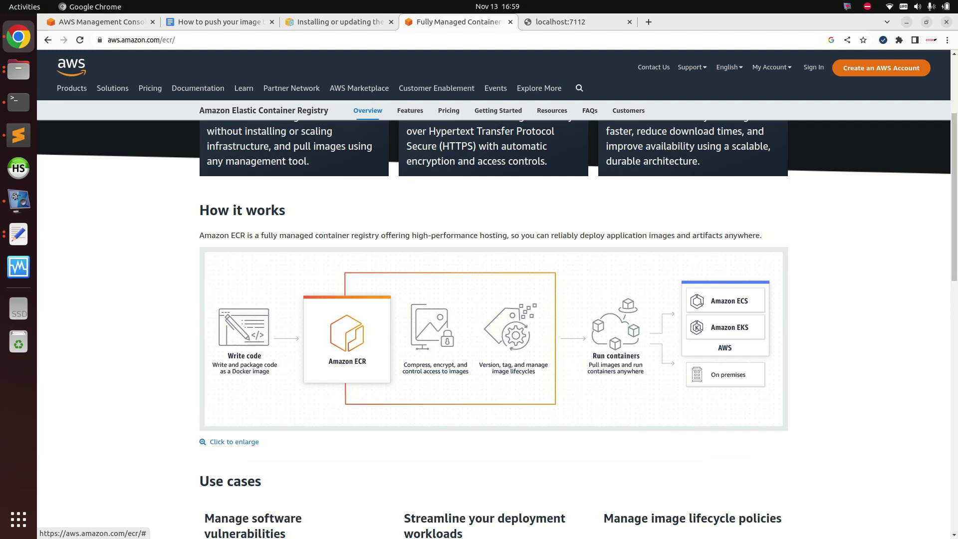
scroll(525, 340, "down", 8)
scroll(524, 339, "up", 8)
scroll(363, 145, "up", 3)
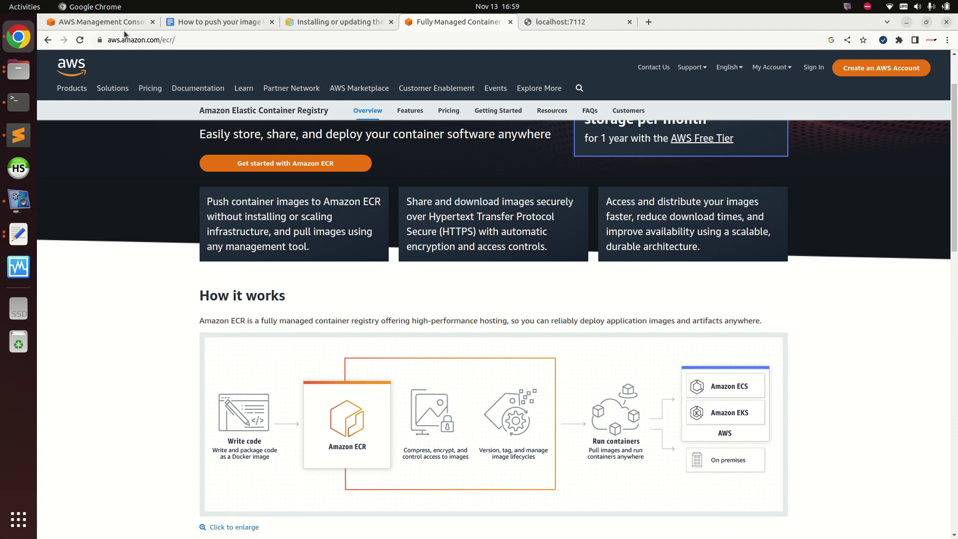
Search the console for ECR and open Elastic Container Registry.
left_click(116, 27)
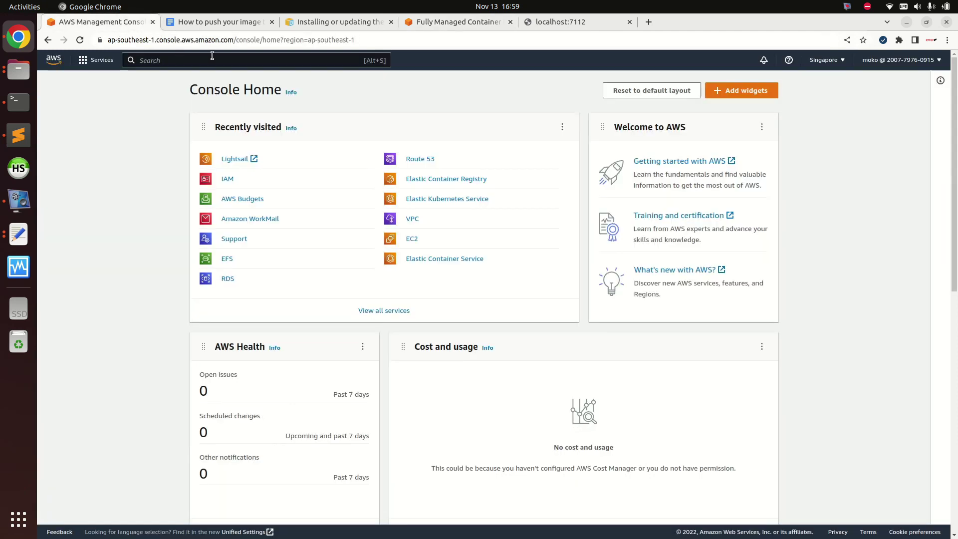
type("ECR")
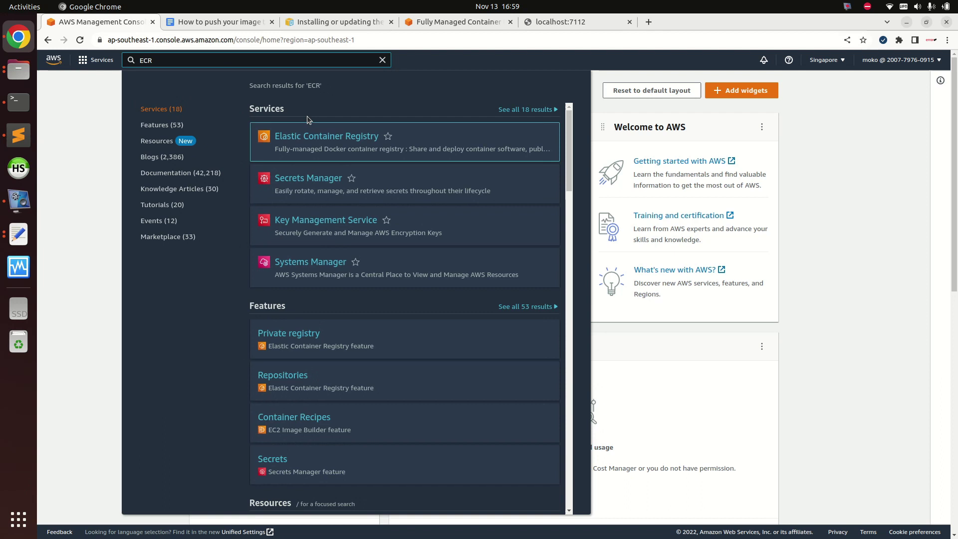
left_click(322, 138)
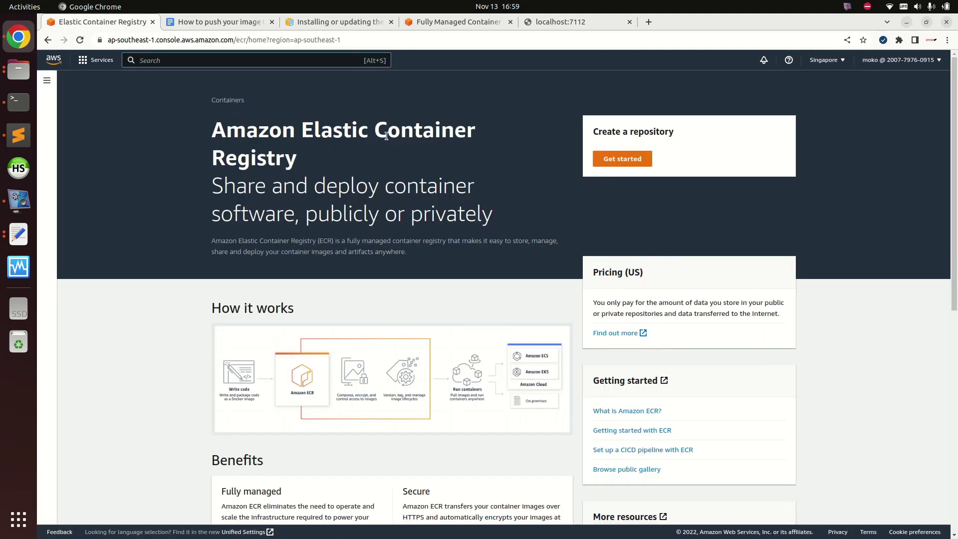
Start a new repository and name it mywebsite.
left_click(623, 158)
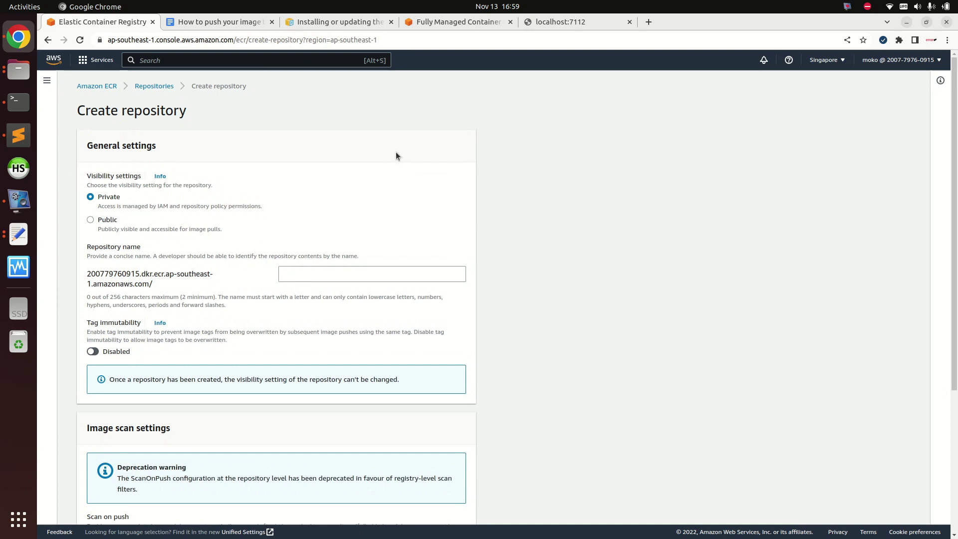
left_click_drag(67, 113, 164, 111)
left_click(164, 111)
scroll(953, 225, "down", 2)
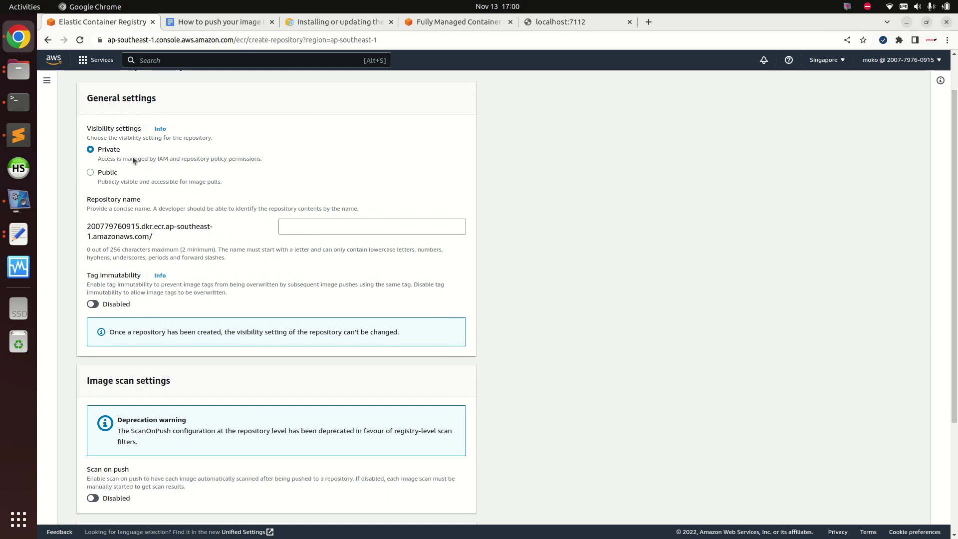
left_click_drag(81, 200, 145, 205)
left_click(289, 226)
type("mywebsite")
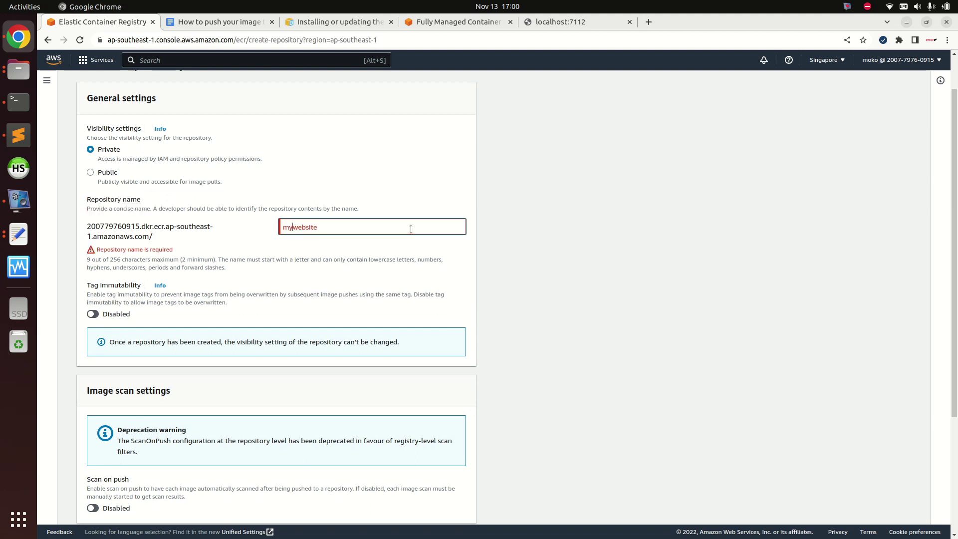
left_click(541, 236)
Turn on KMS encryption for the mywebsite repository.
scroll(636, 202, "down", 2)
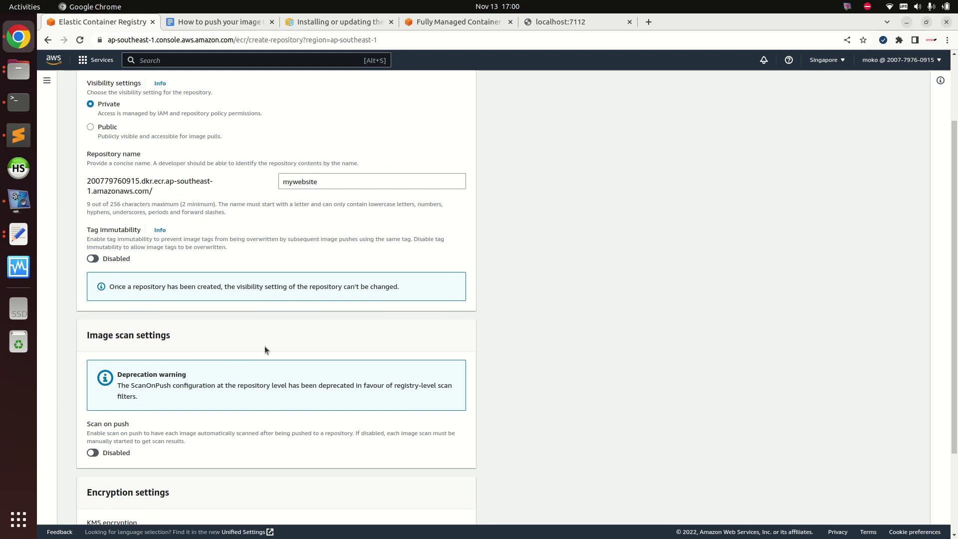
scroll(340, 389, "down", 3)
scroll(399, 424, "down", 1)
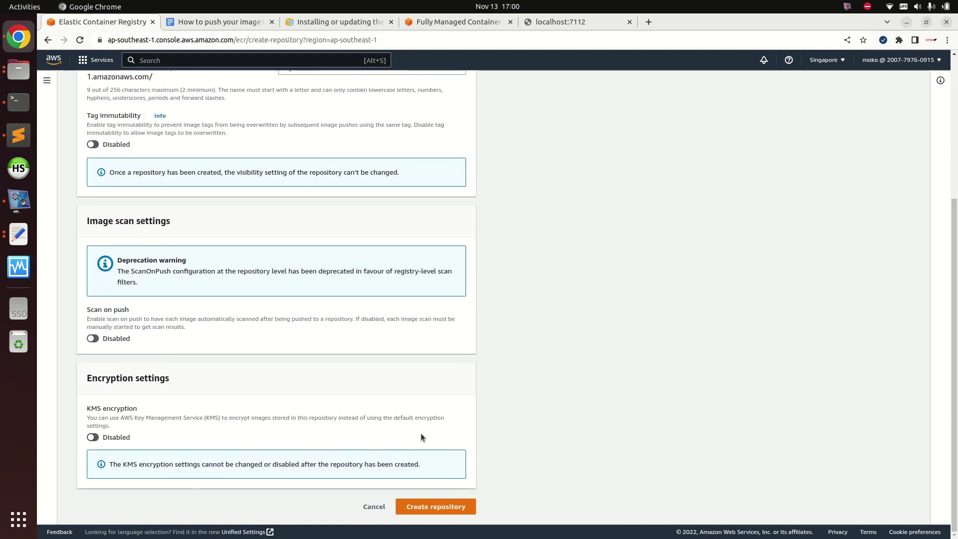
left_click(93, 437)
scroll(521, 456, "down", 2)
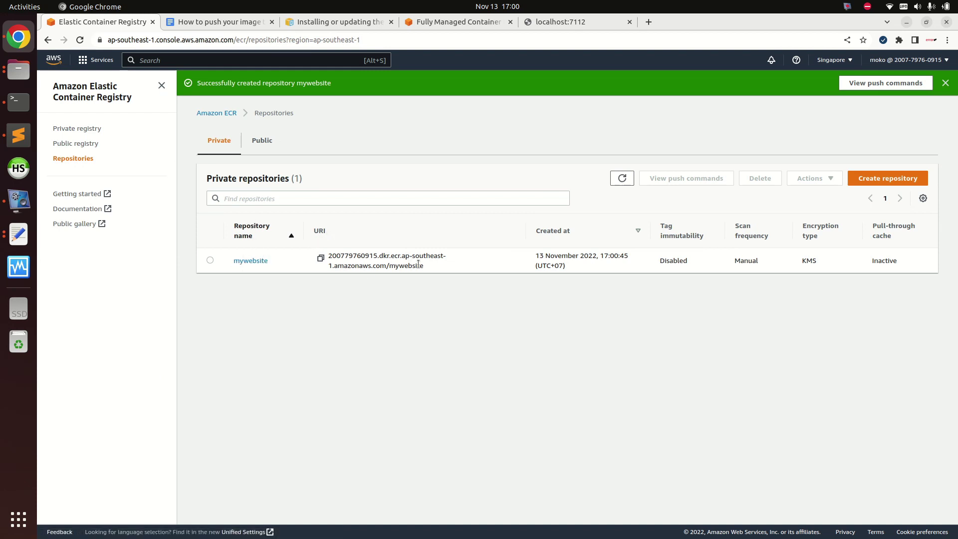
Open the mywebsite repository and display its push commands.
left_click_drag(430, 274, 334, 256)
left_click(588, 264)
left_click(250, 262)
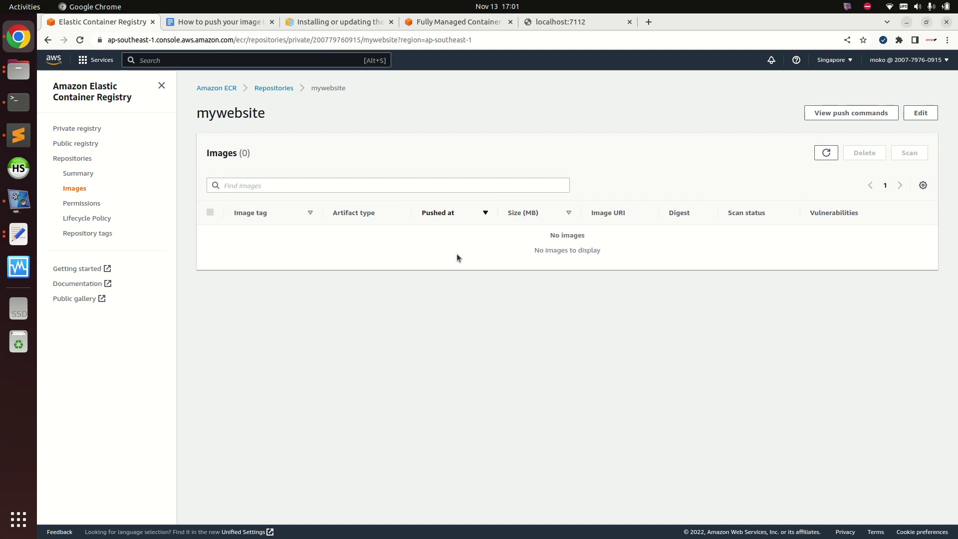
left_click(823, 115)
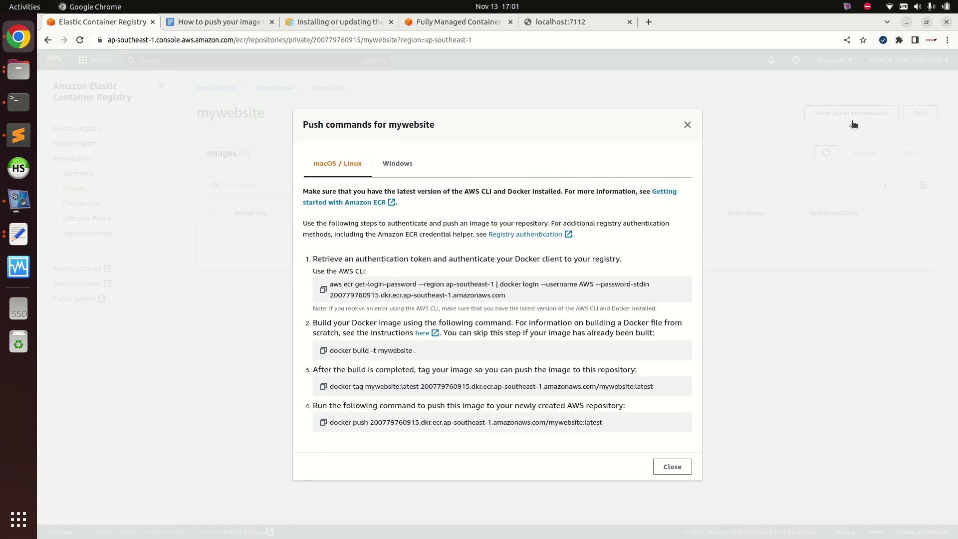
left_click(844, 130)
left_click(864, 113)
Go over the login, docker build, docker tag and docker push commands, then close the dialog.
left_click_drag(339, 286, 454, 295)
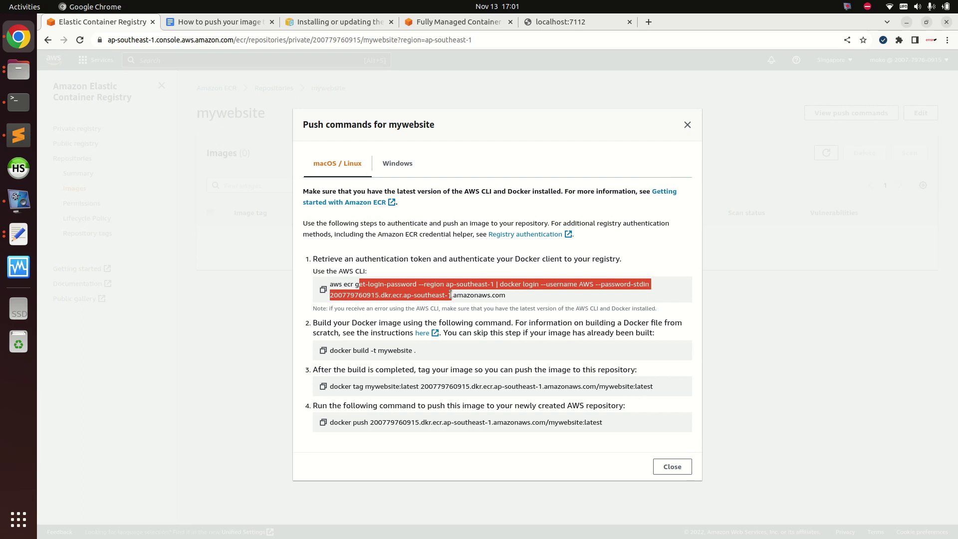
left_click(329, 243)
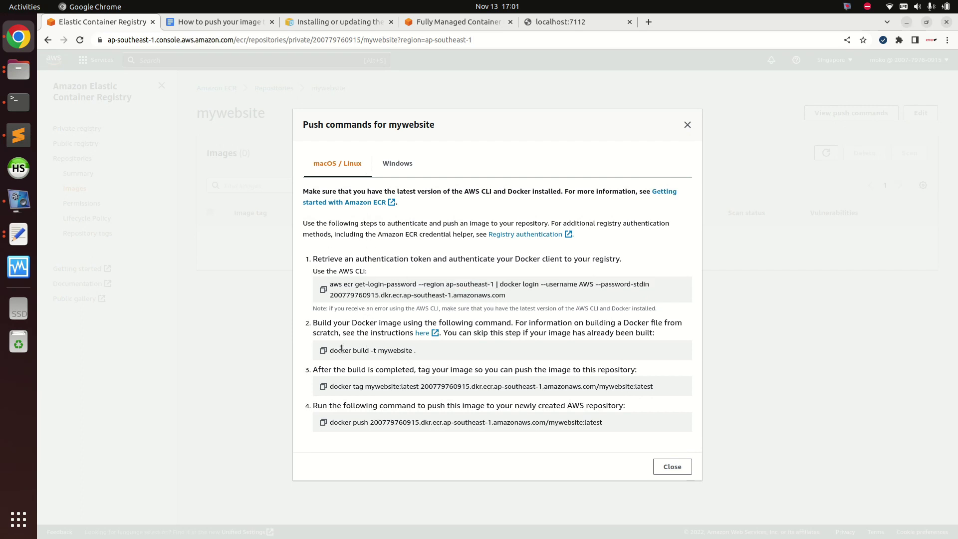
left_click_drag(342, 351, 439, 356)
left_click(439, 354)
left_click_drag(336, 387, 469, 388)
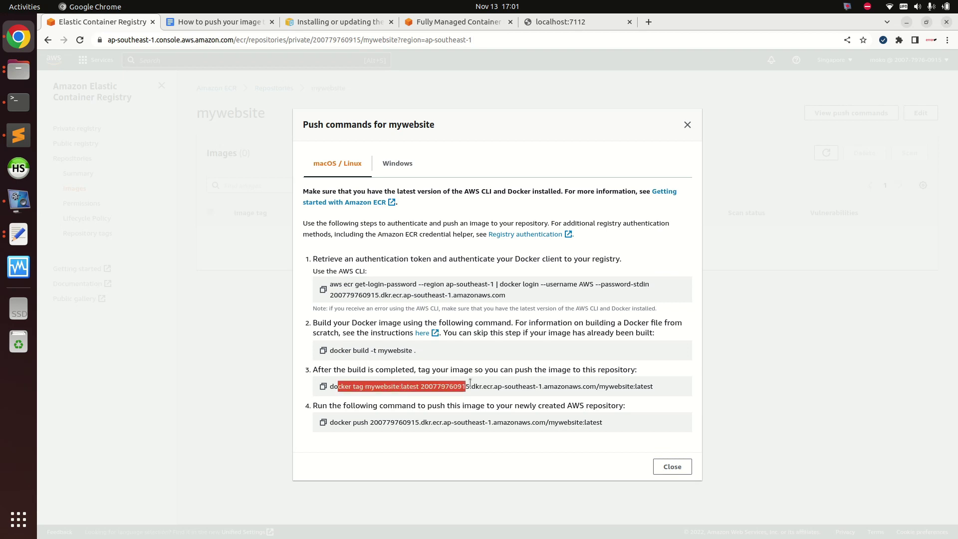
left_click(470, 389)
left_click_drag(360, 425, 563, 438)
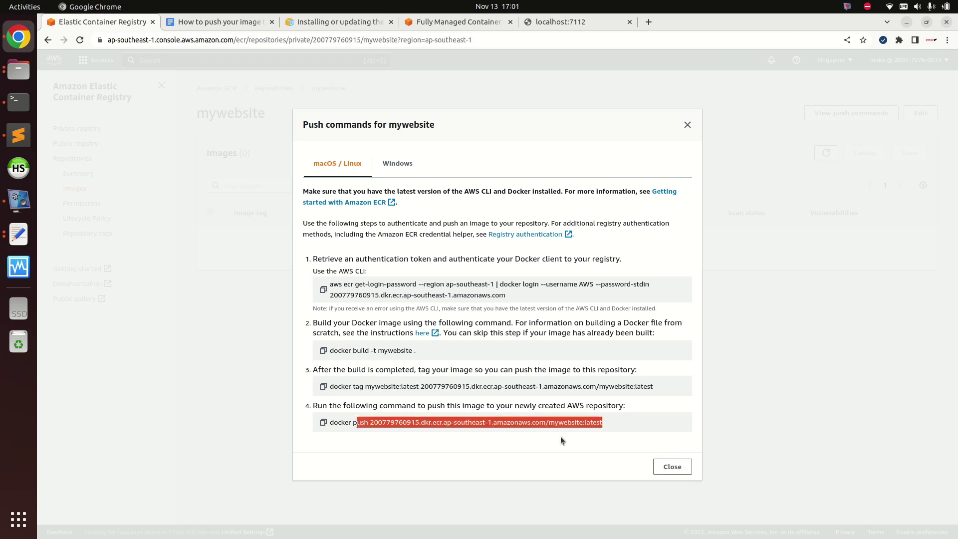
left_click(569, 439)
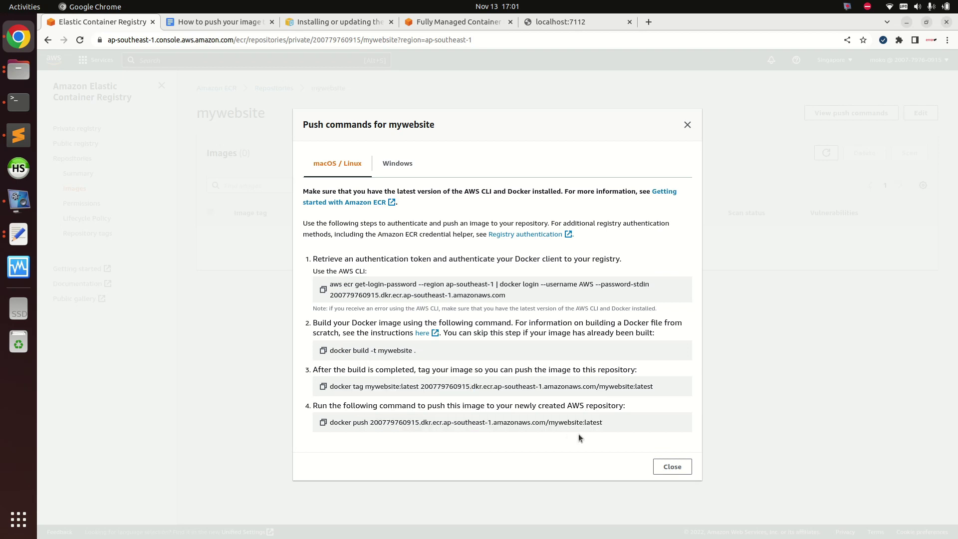
left_click(667, 467)
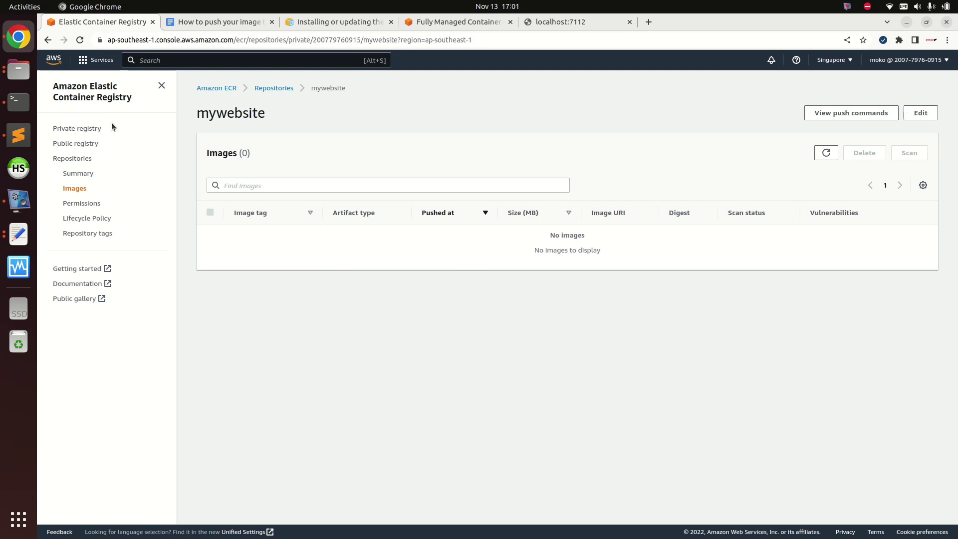
In the guide, select the step list beginning with Create ECR private repository.
left_click(212, 24)
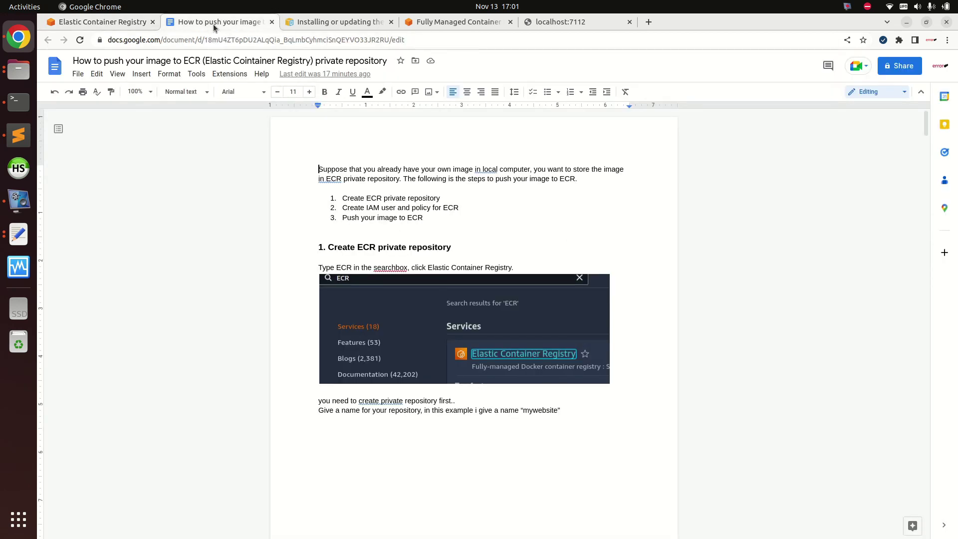
mouse_move(926, 124)
left_mouse_down()
mouse_move(923, 251)
mouse_move(922, 123)
left_mouse_up()
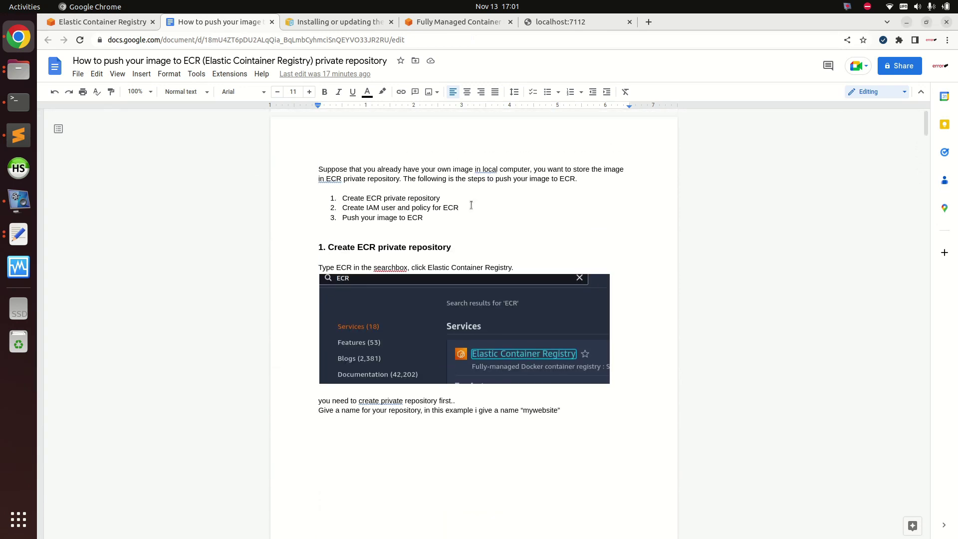
triple_click(444, 198)
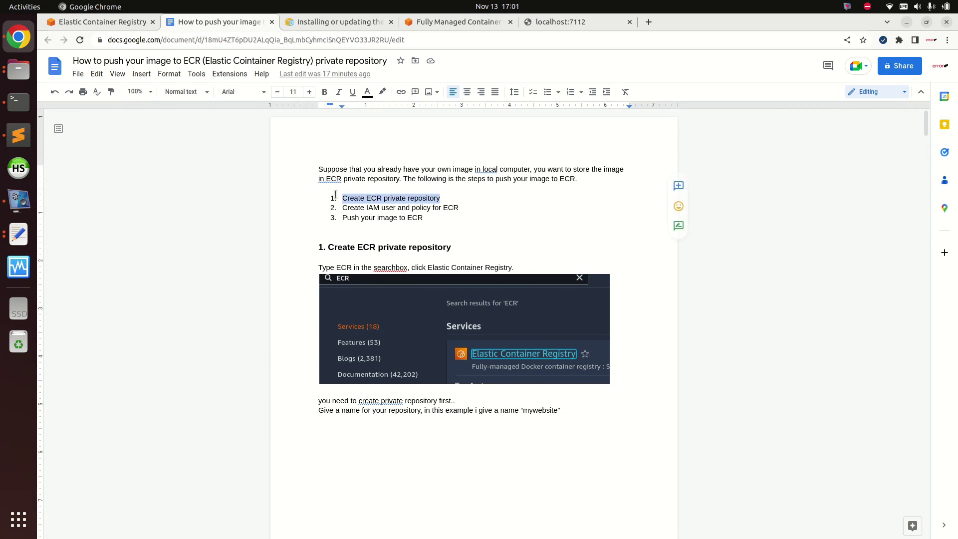
left_click(390, 198)
left_click(331, 198)
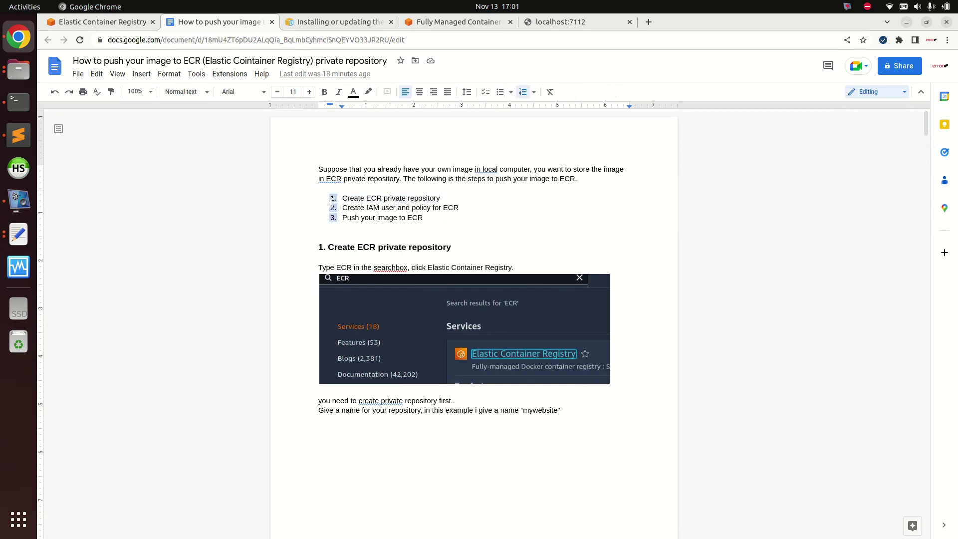
left_click(364, 209)
left_click_drag(373, 208, 469, 207)
left_click(469, 207)
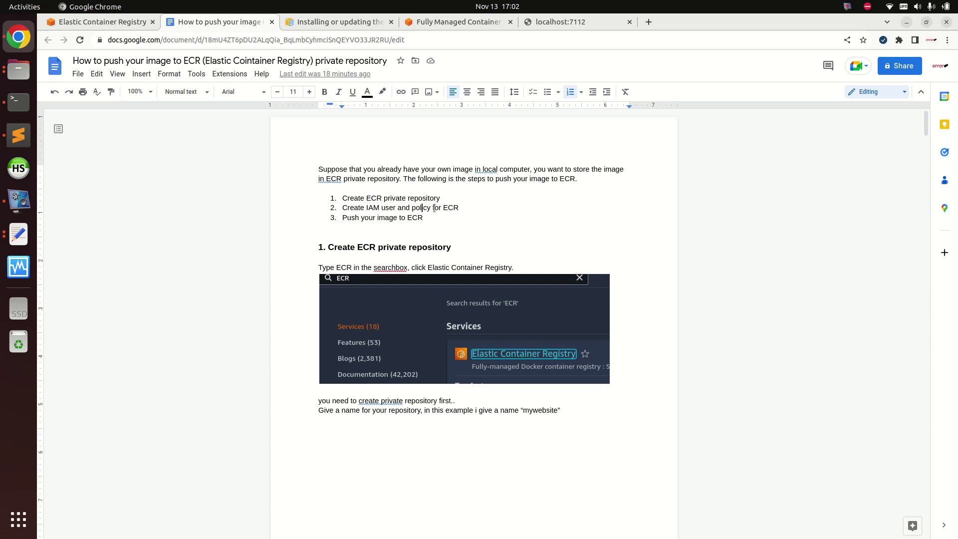
Highlight 'policy for ECR' in step 2 and scroll down to the IAM user instructions.
left_click_drag(460, 208, 413, 209)
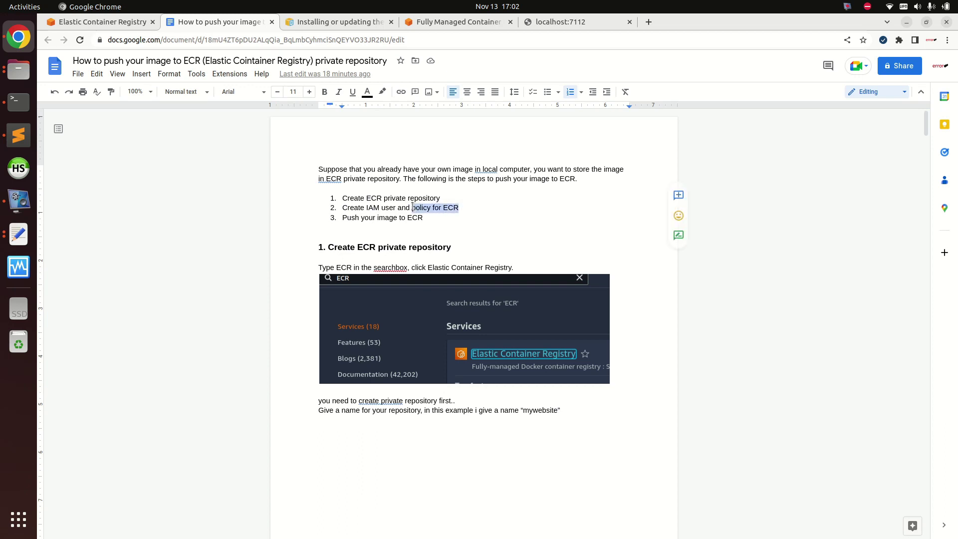
left_click(412, 208)
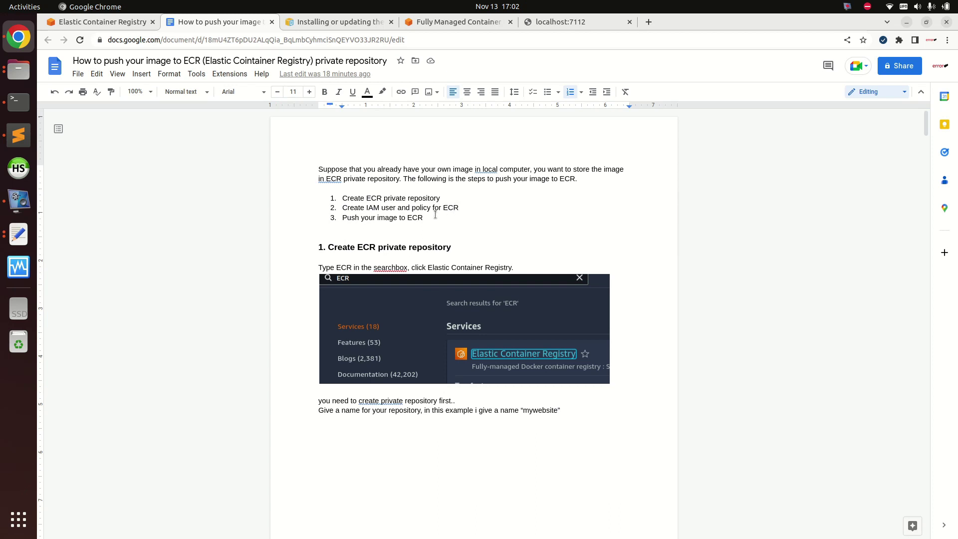
mouse_move(924, 127)
left_mouse_down()
mouse_move(915, 260)
mouse_move(911, 243)
left_mouse_up()
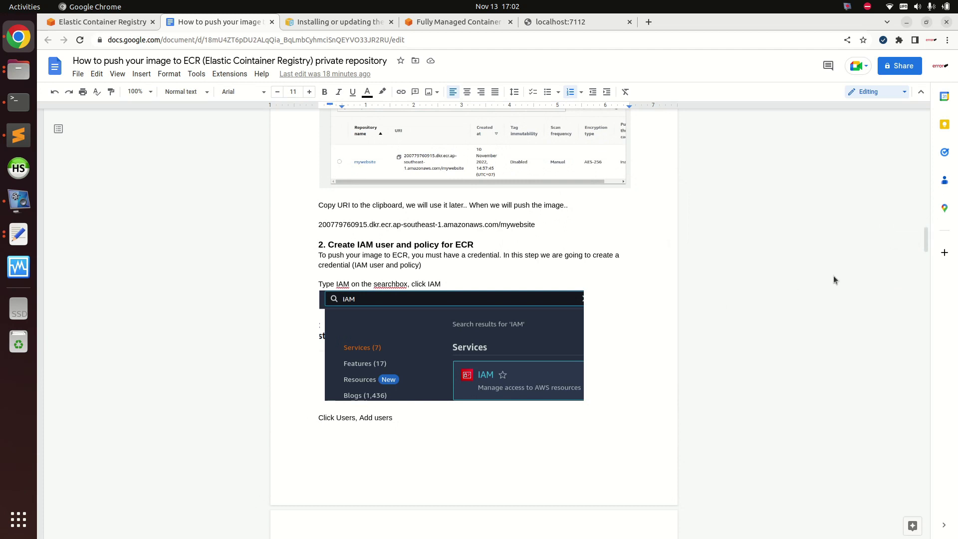
left_click_drag(927, 240, 927, 263)
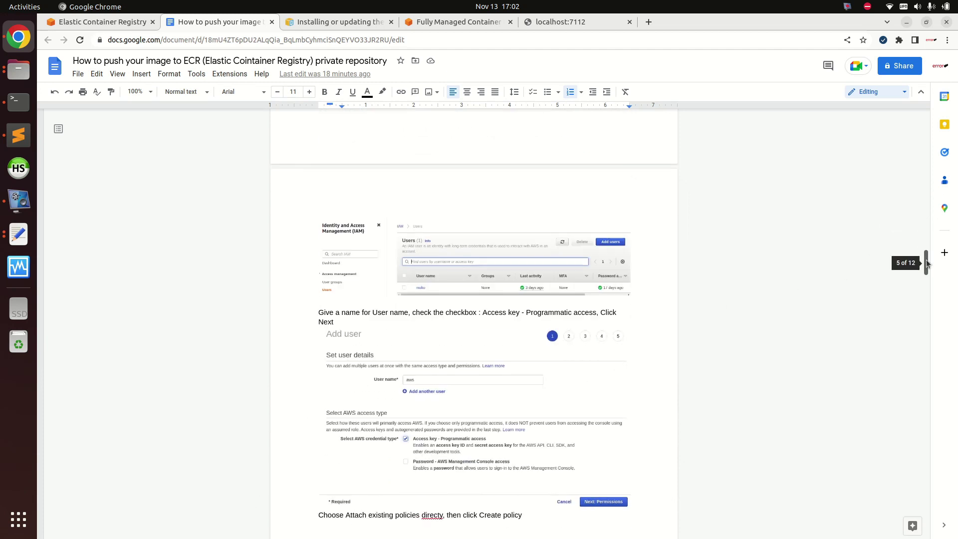
Search the console for IAM and open the IAM service.
left_click(64, 26)
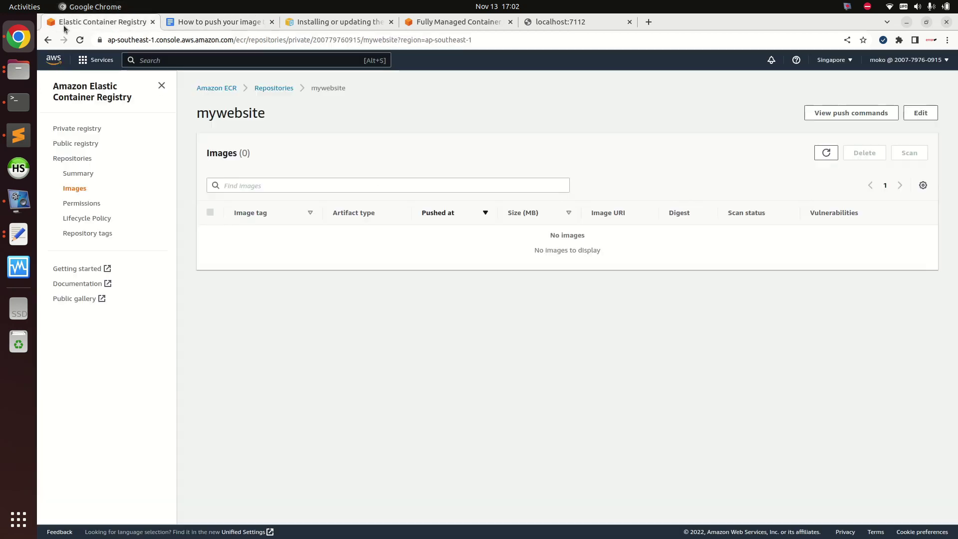
left_click(299, 57)
type("IAM")
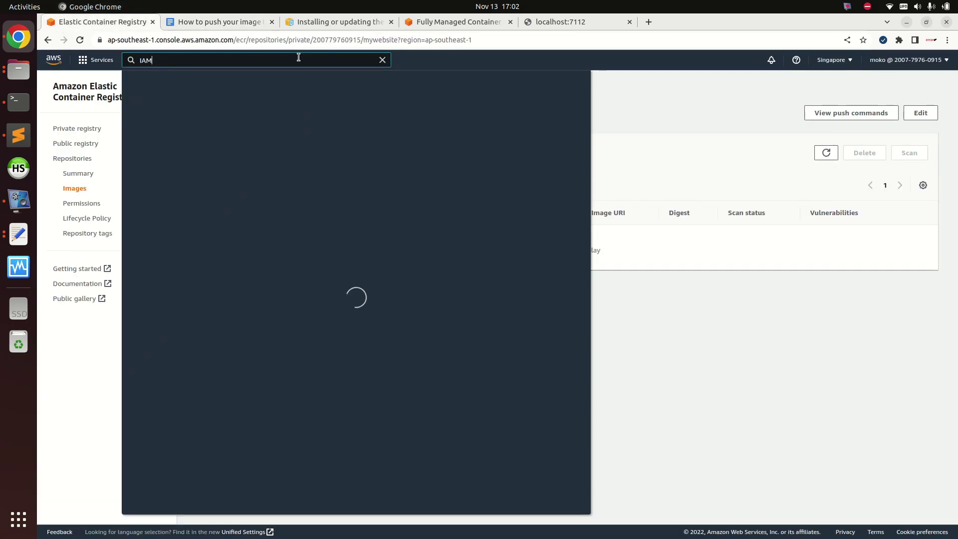
left_click(284, 137)
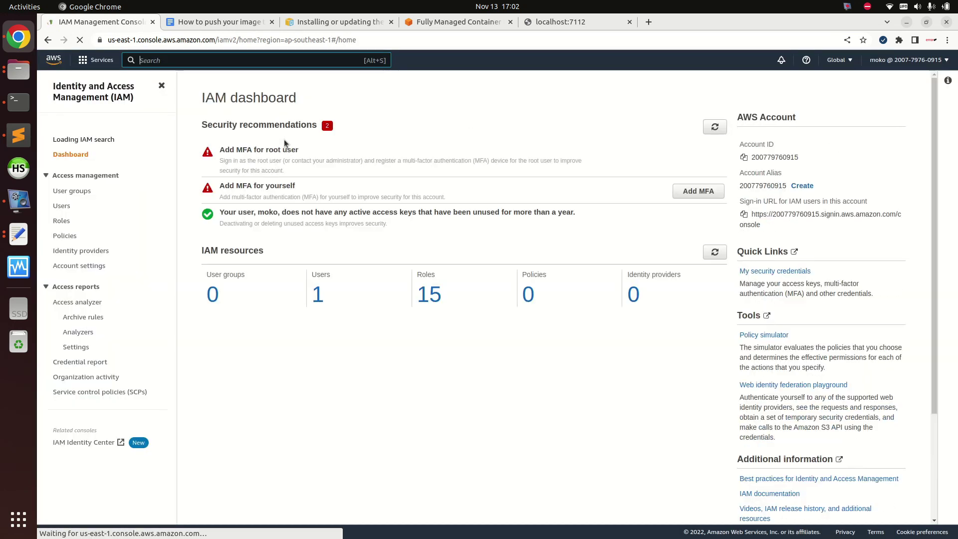
Start adding a new user from the IAM Users list.
left_click(63, 210)
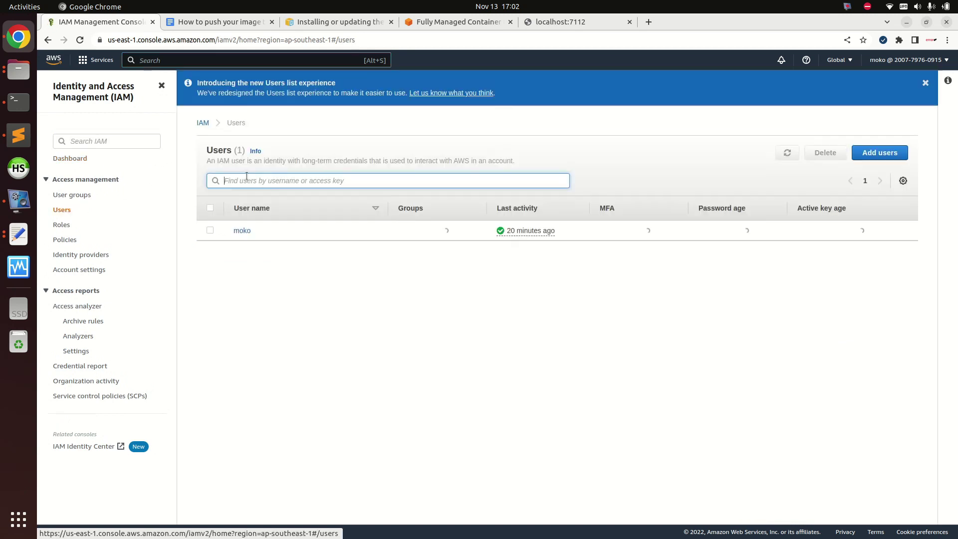
left_click(857, 155)
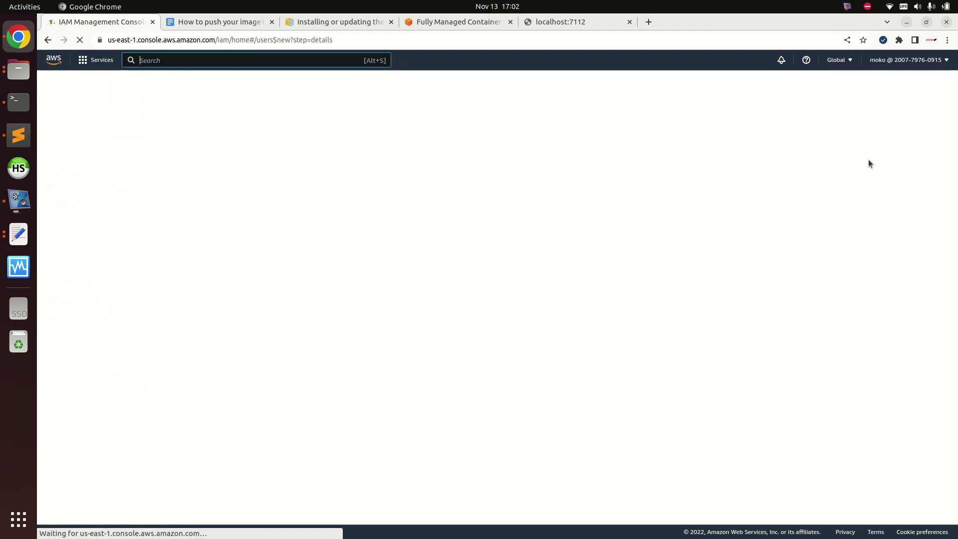
left_click(233, 24)
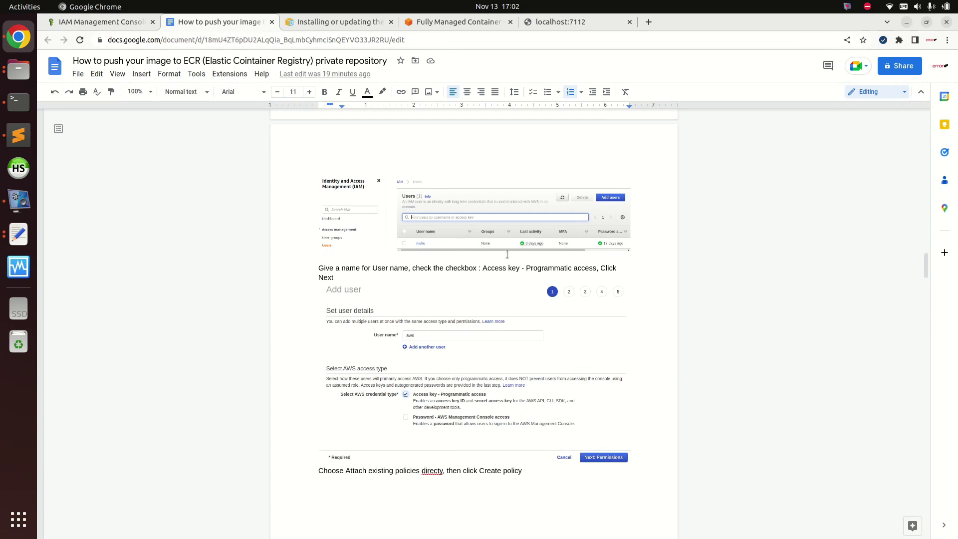
Name the new user aws and give it Access key - Programmatic access.
left_click(126, 24)
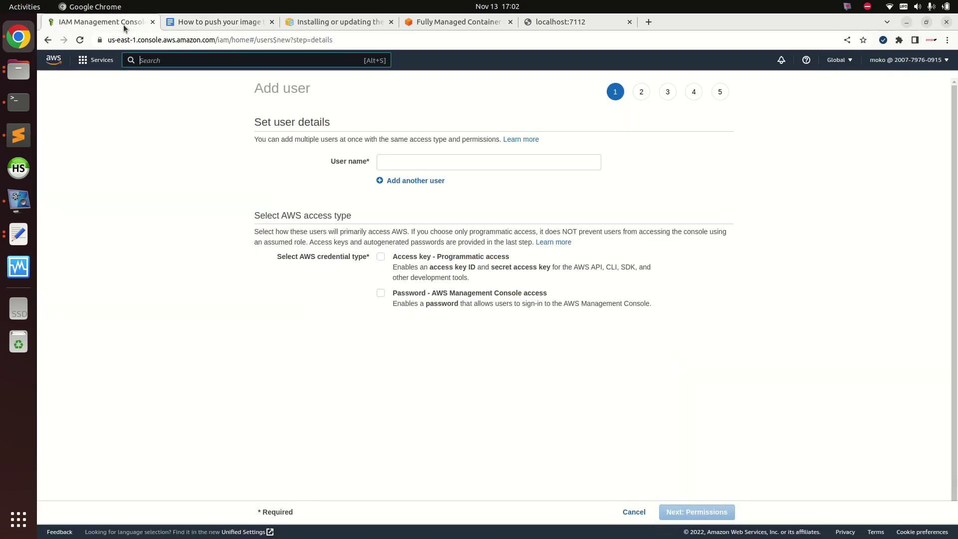
left_click(404, 158)
type("aws")
left_click(351, 194)
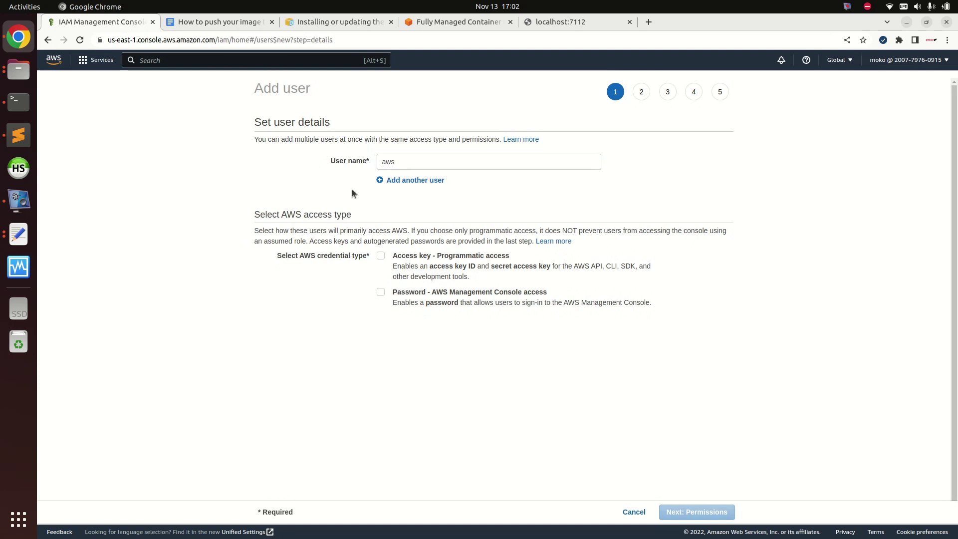
left_click(381, 255)
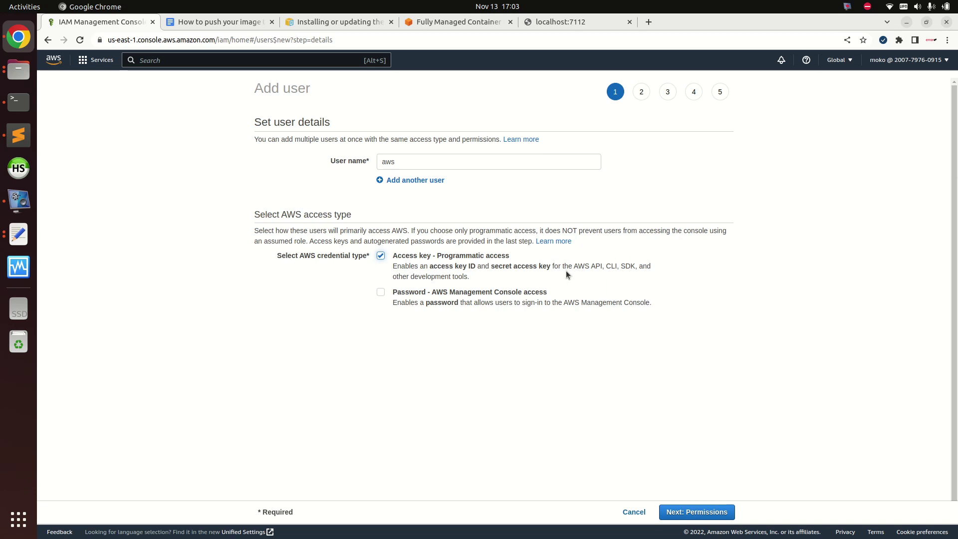
double_click(611, 268)
left_click(377, 257)
left_click(380, 256)
left_click(380, 256)
Go to permissions, choose Attach existing policies directly, and start a new policy.
left_click(697, 512)
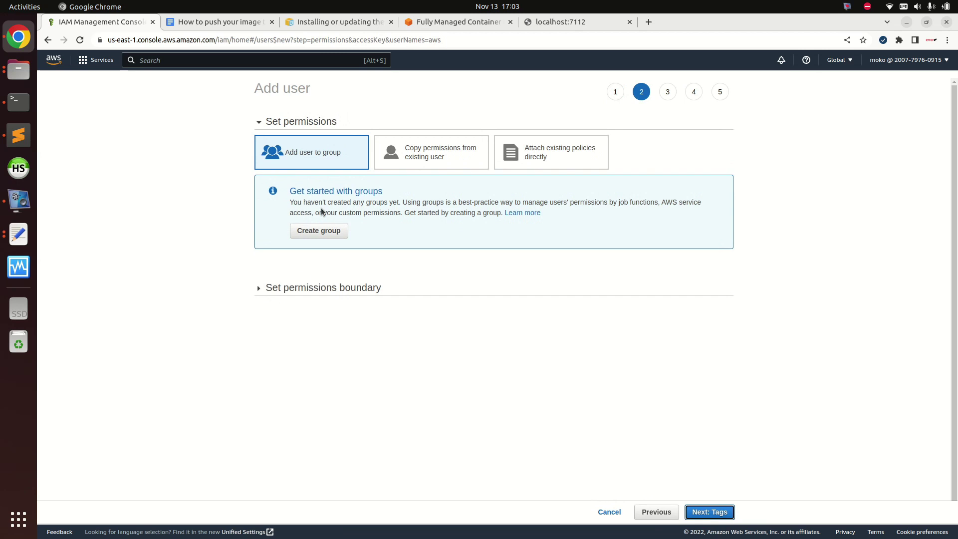
left_click(557, 160)
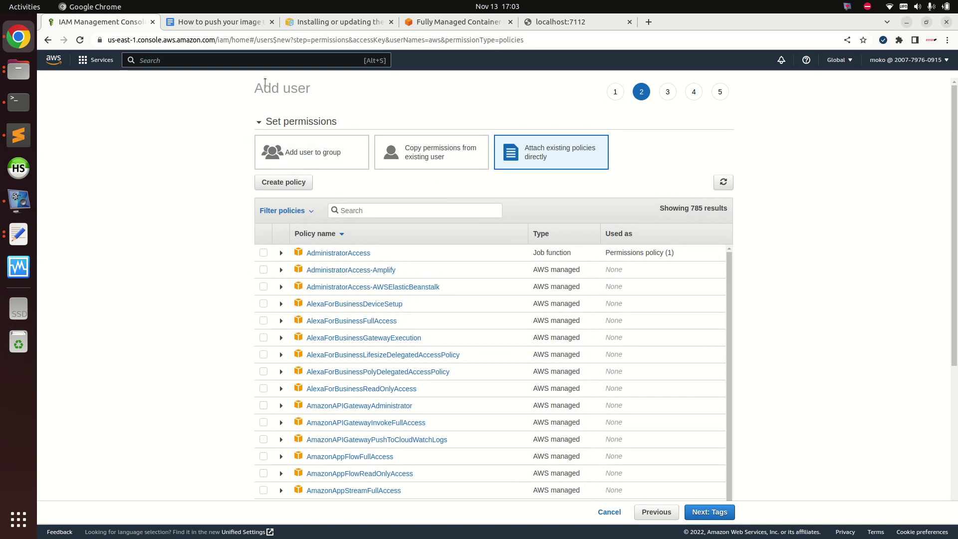
left_click(286, 181)
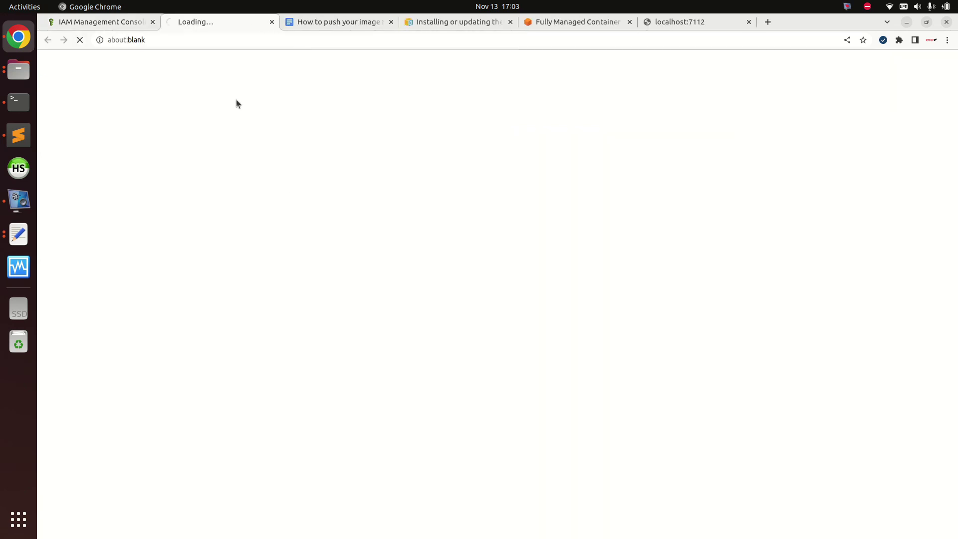
Replace the policy editor's JSON with the ECR policy copied from the guide.
left_click(315, 22)
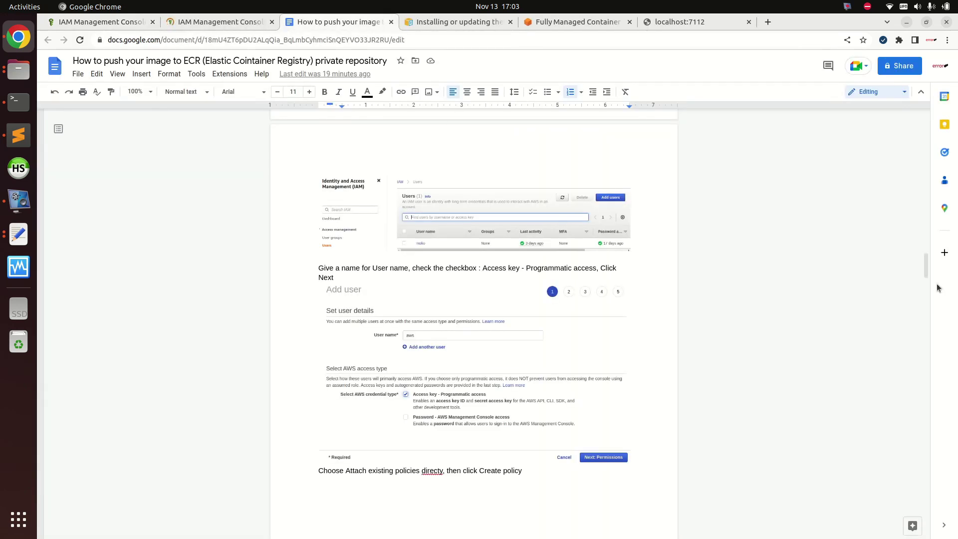
left_click_drag(927, 267, 923, 328)
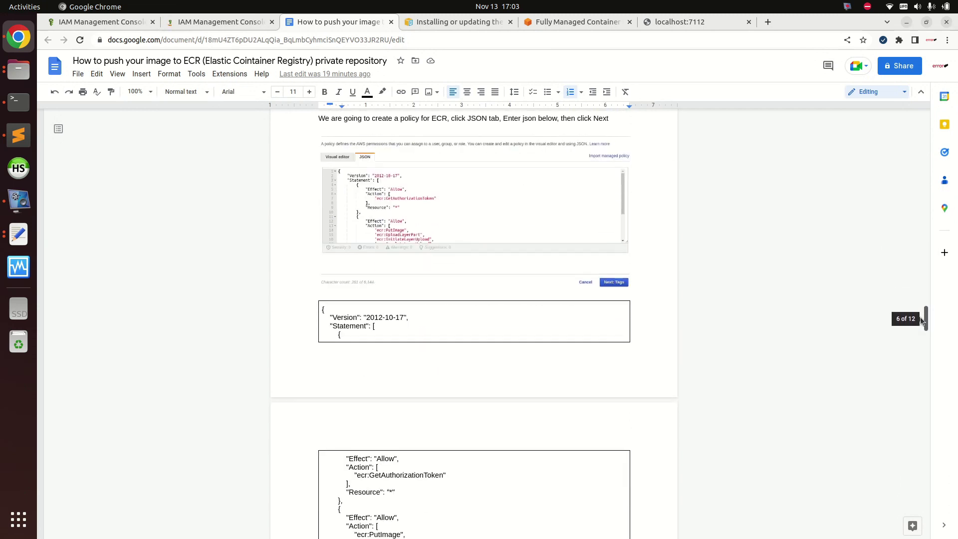
left_click(219, 22)
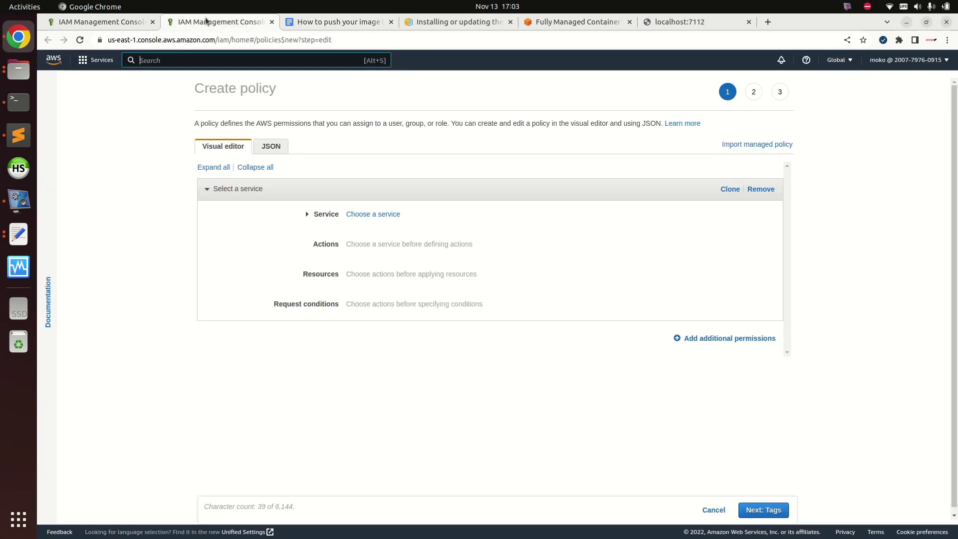
left_click(268, 146)
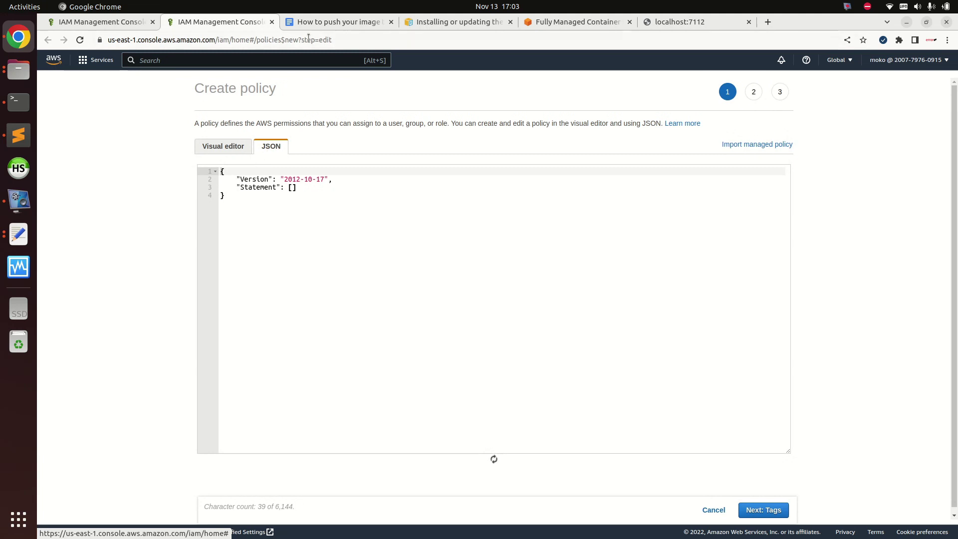
left_click(317, 27)
mouse_move(322, 196)
left_mouse_down()
mouse_move(355, 343)
mouse_move(341, 515)
left_mouse_up()
key("ctrl+c")
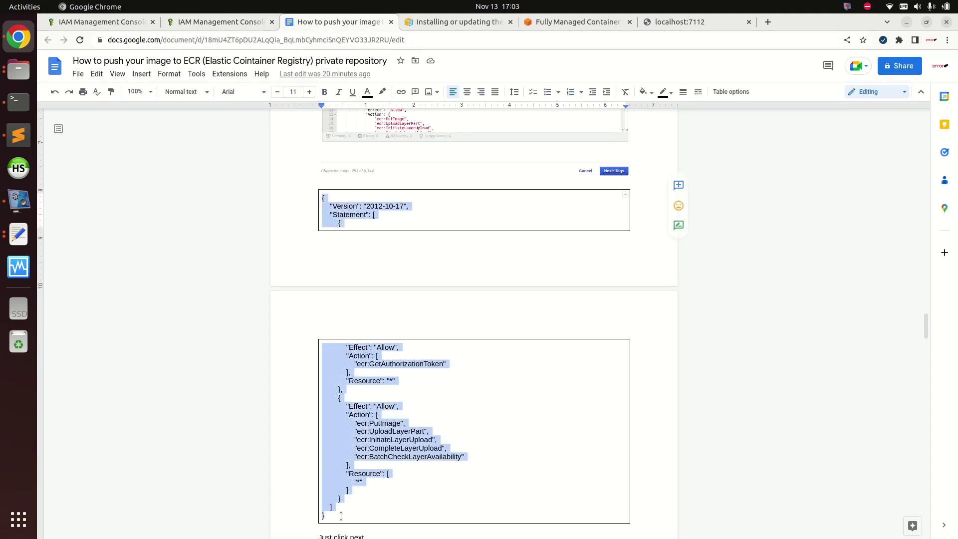
left_click(216, 22)
left_click(272, 198)
key("ctrl+a")
key("ctrl+v")
Review the first statement allowing ecr:GetAuthorizationToken.
left_click(302, 212)
left_click(298, 203)
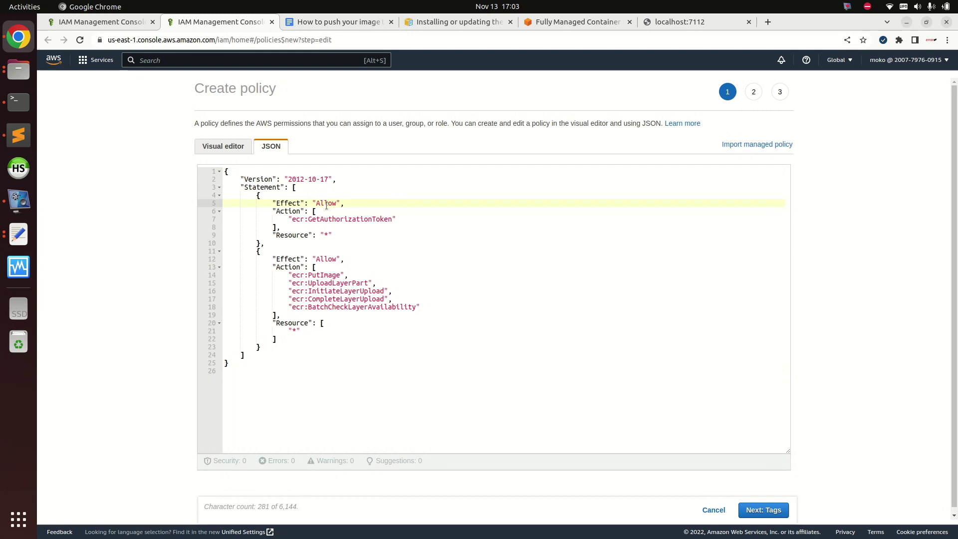
double_click(322, 204)
left_click(321, 219)
mouse_move(351, 219)
left_mouse_down()
mouse_move(310, 212)
mouse_move(281, 228)
left_mouse_up()
left_click(311, 213)
left_click(282, 228)
left_click(327, 248)
left_click(341, 259)
Review the second statement's push actions such as PutImage, UploadLayerPart and InitiateLayerUpload.
left_click_drag(276, 252, 332, 283)
left_click(333, 283)
double_click(323, 275)
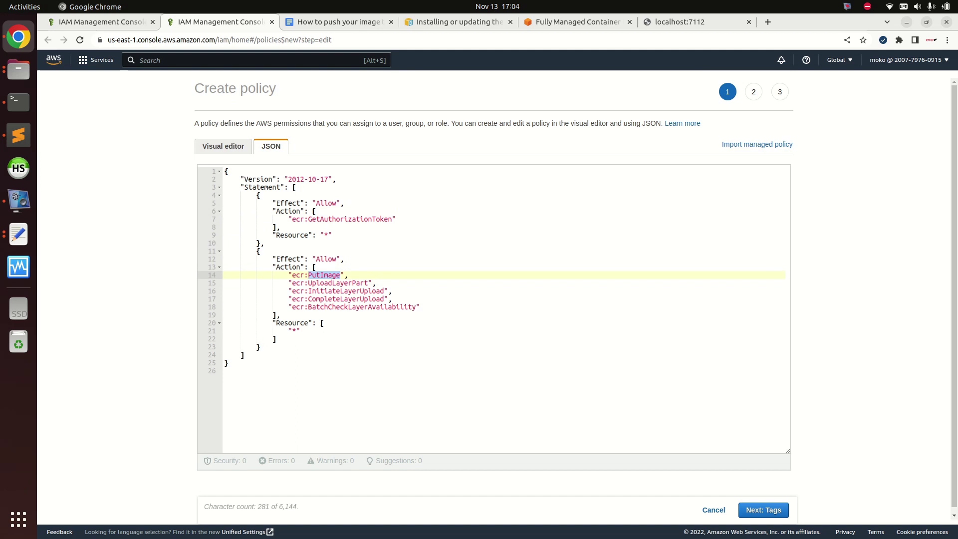
scroll(533, 267, "down", 1)
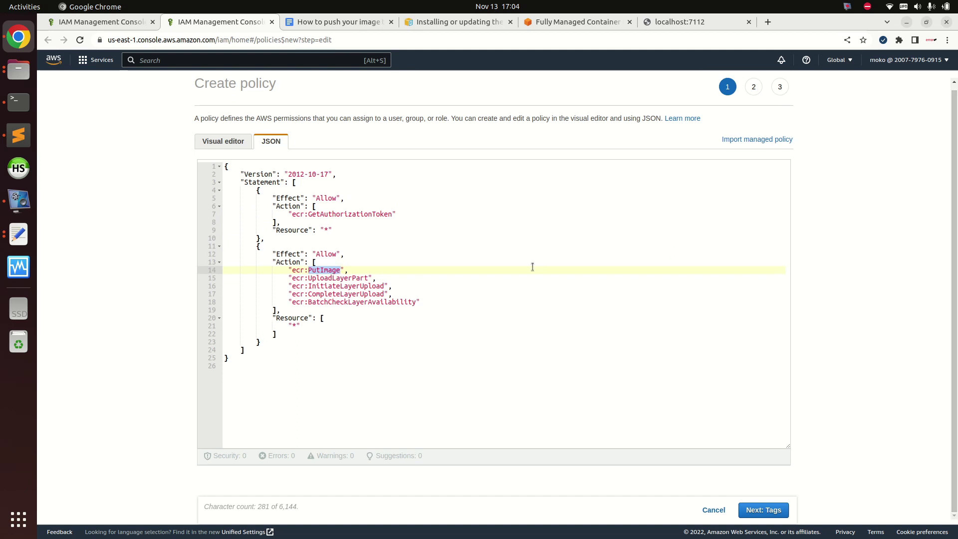
left_click(320, 278)
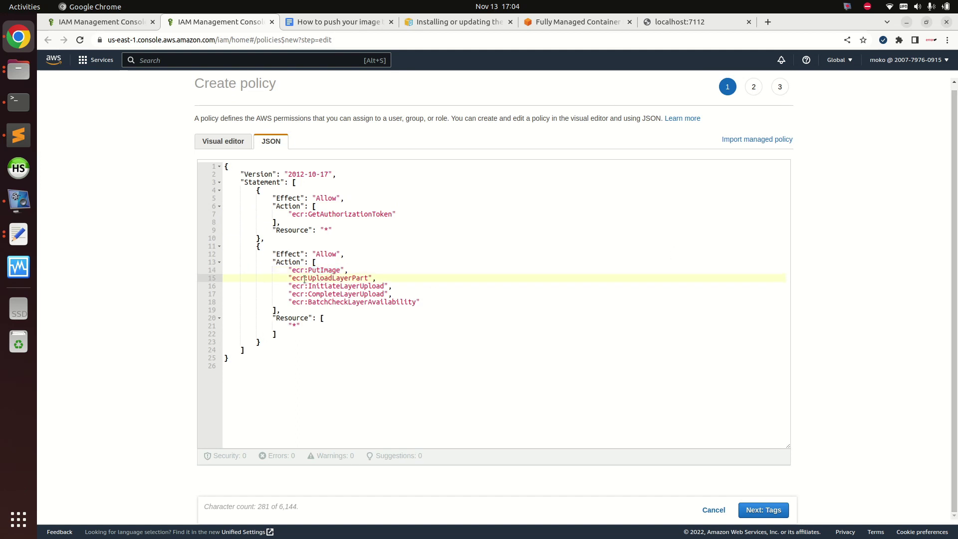
left_click(324, 265)
double_click(322, 270)
double_click(339, 278)
left_click(323, 278)
left_click(364, 286)
mouse_move(329, 286)
left_mouse_down()
mouse_move(418, 302)
mouse_move(226, 270)
left_mouse_up()
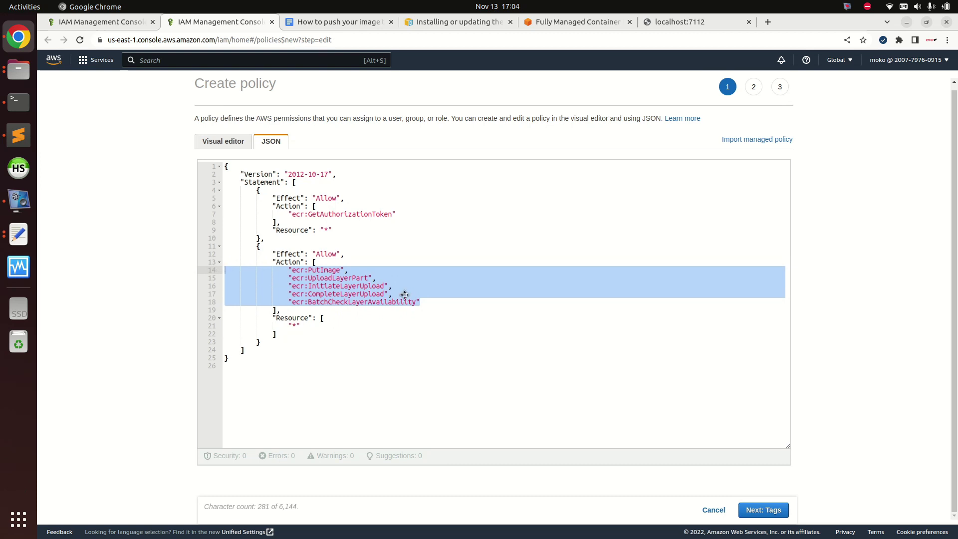
left_click(433, 299)
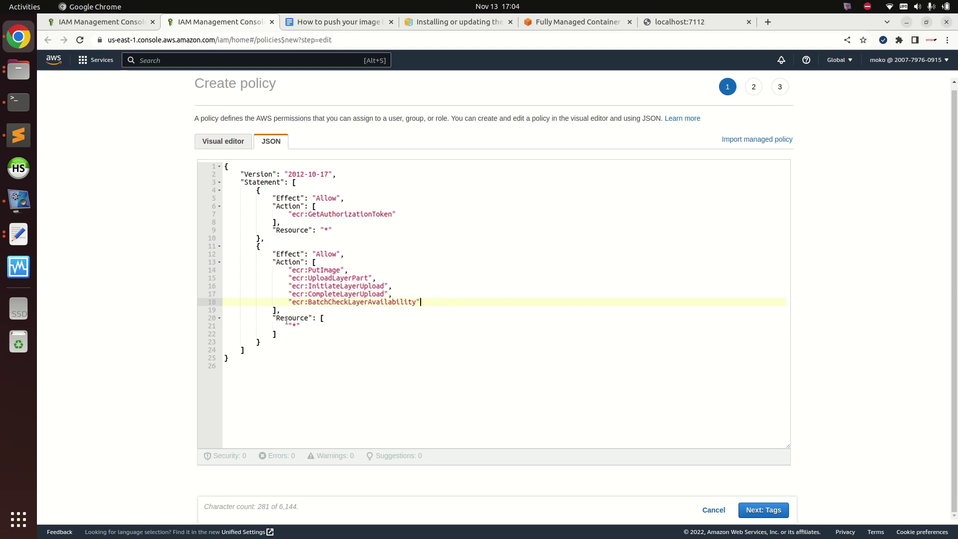
Check the second statement's Resource block and continue to the tags step.
mouse_move(272, 318)
left_mouse_down()
mouse_move(299, 340)
mouse_move(225, 318)
left_mouse_up()
left_click(302, 339)
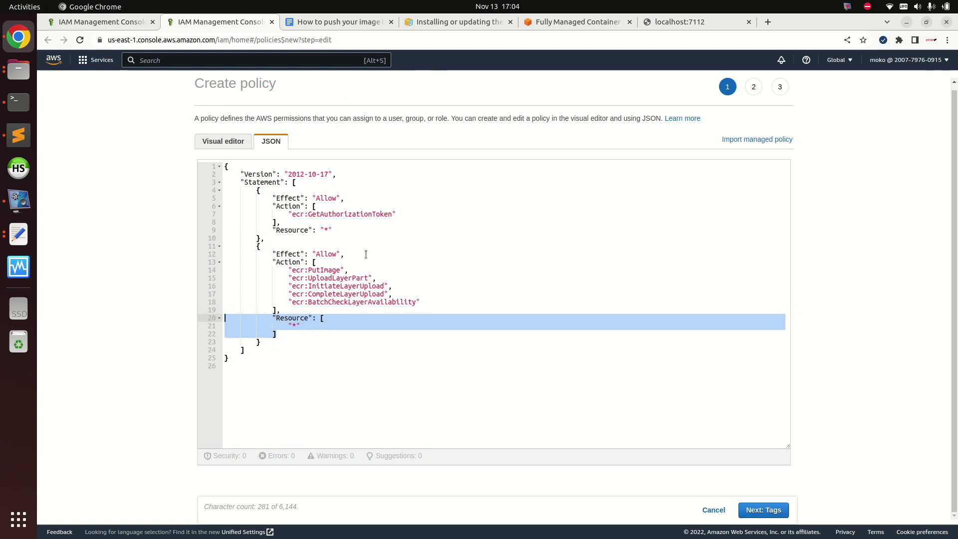
left_click(303, 326)
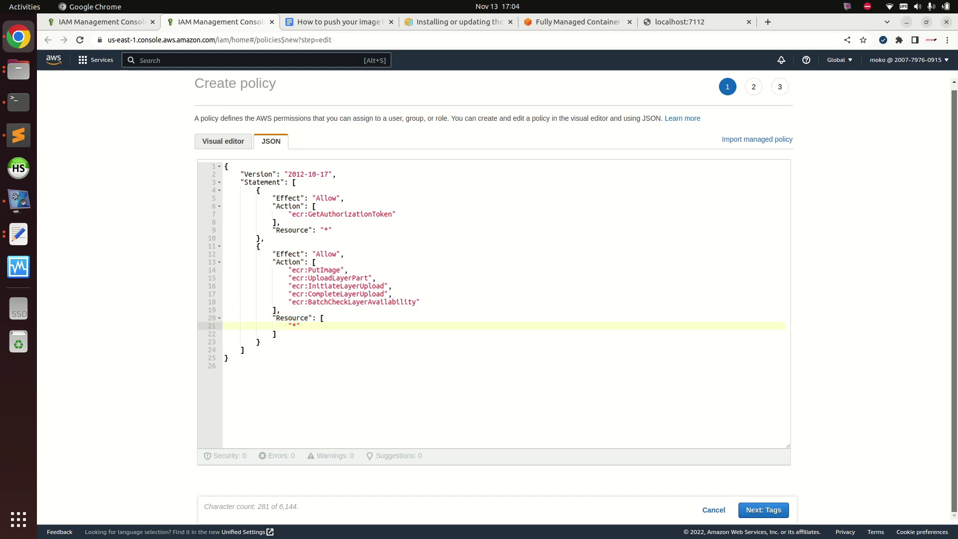
left_click(771, 509)
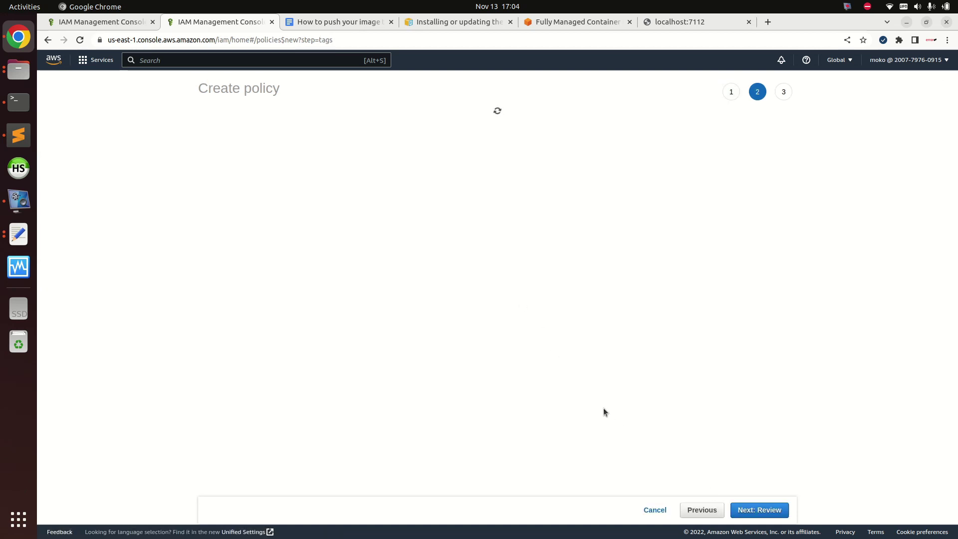
Skip tags and enter policy_ecr as both the policy name and description.
left_click(753, 510)
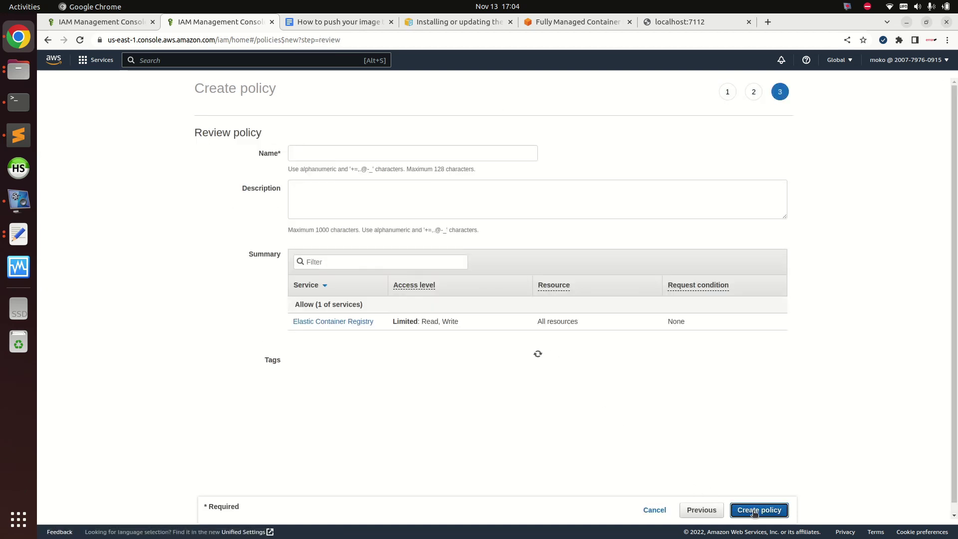
type("policy_e")
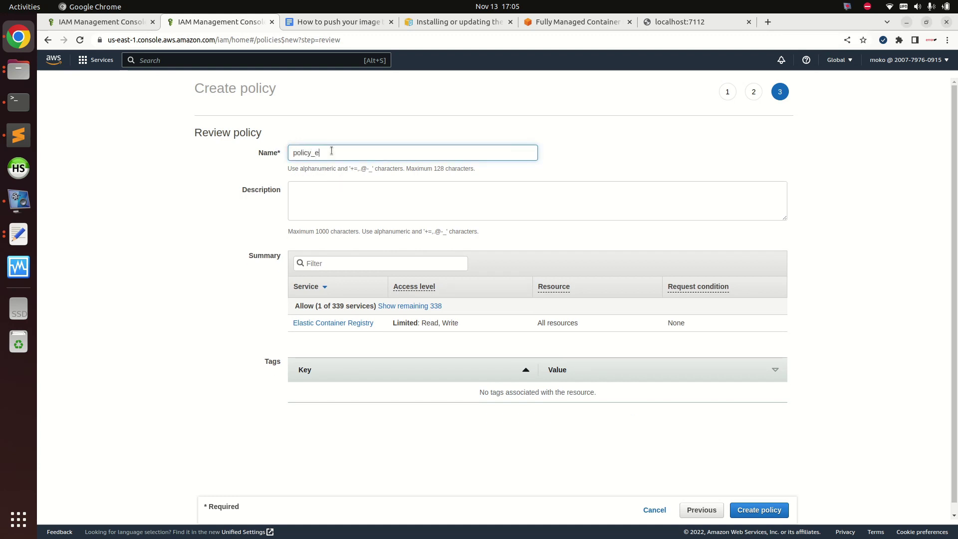
type("craaaaaaaa")
key("BackSpace")
key("BackSpace")
key("BackSpace")
key("ctrl+a")
key("ctrl+c")
key("Tab")
key("ctrl+v")
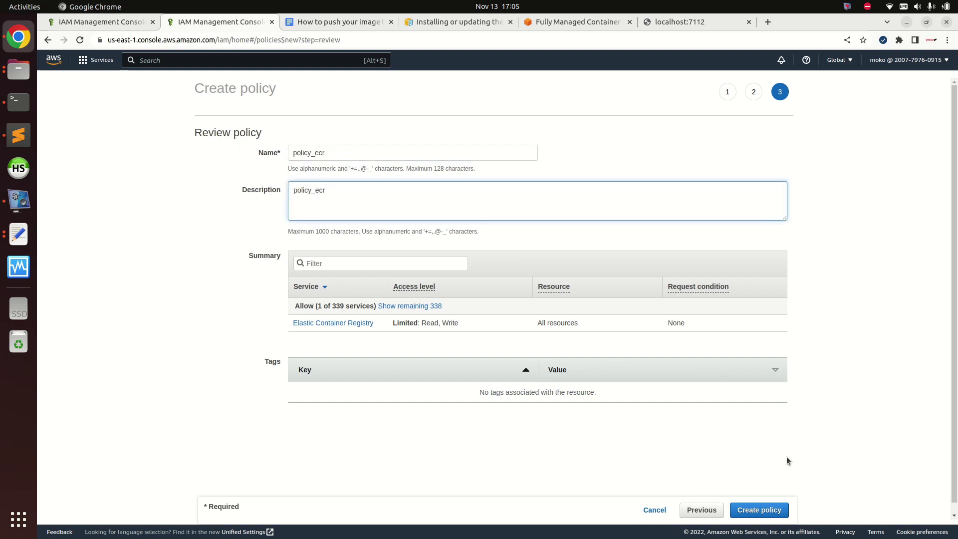
Create policy_ecr and view its JSON document in the policy list.
left_click(759, 509)
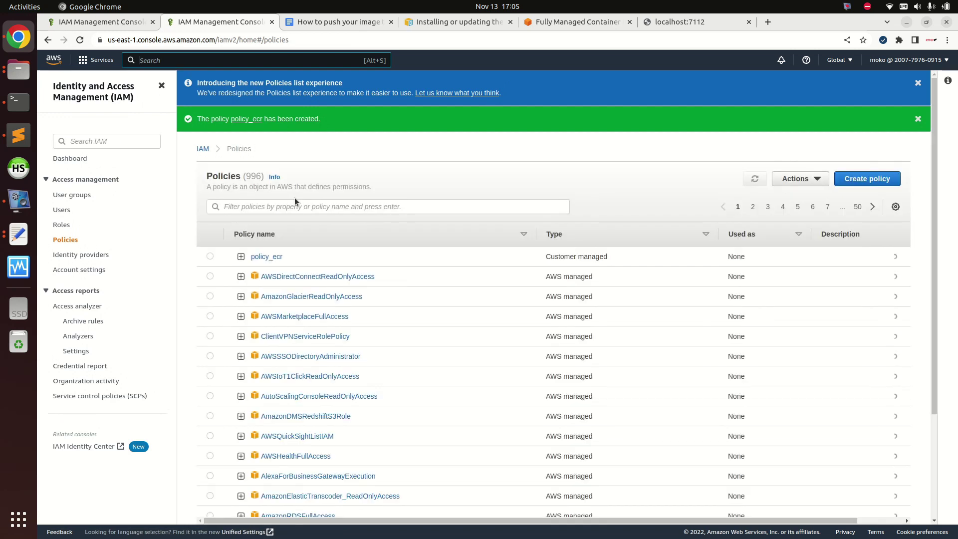
left_click(241, 256)
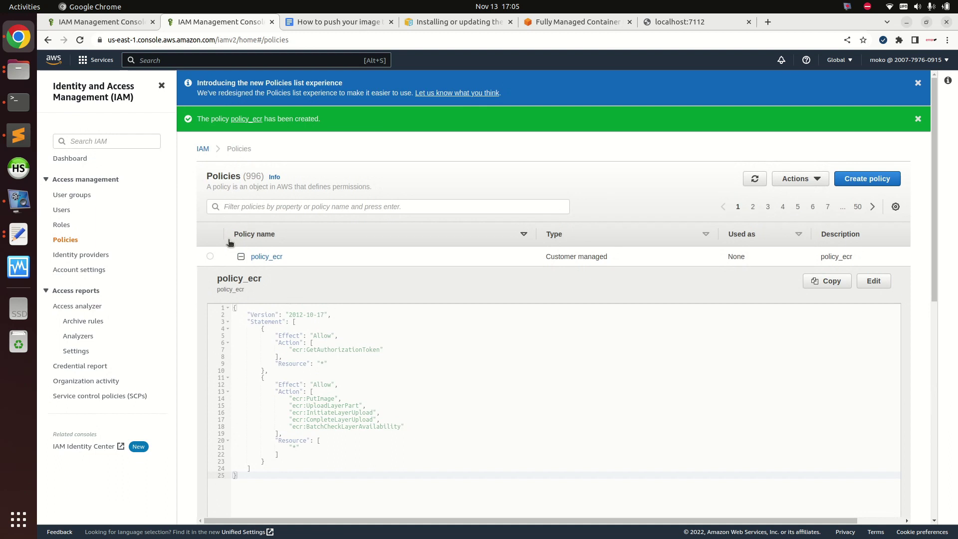
left_click(95, 24)
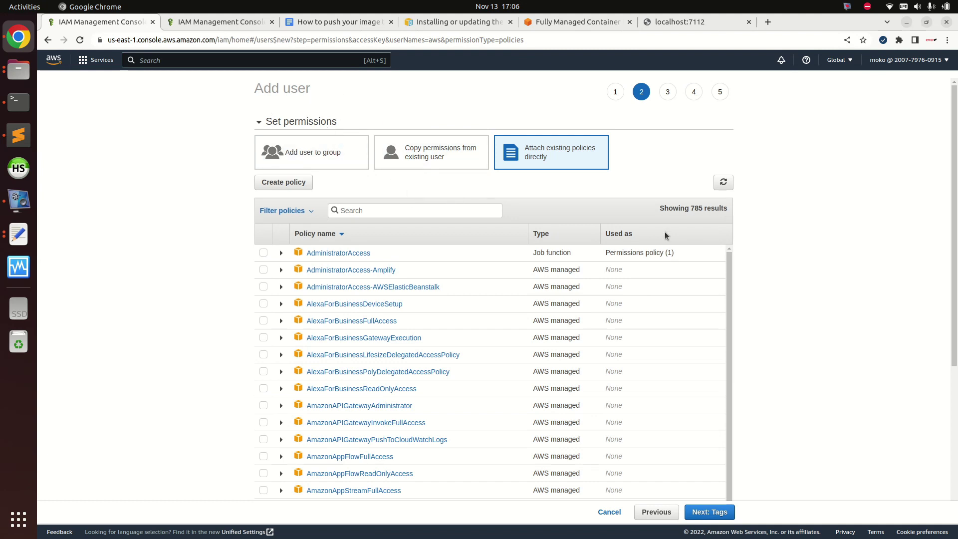
Refresh the policy list, search for policy_ecr and check it for the new user.
left_click(723, 182)
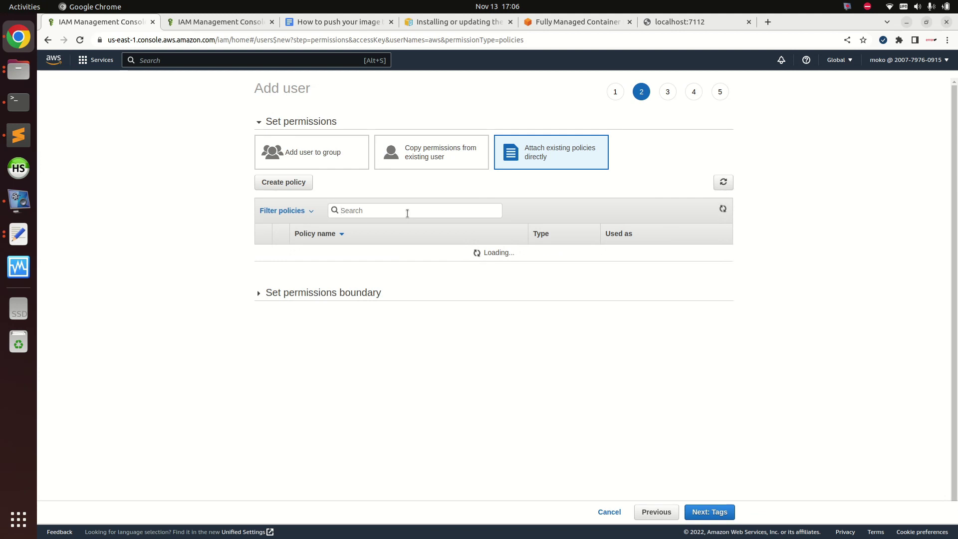
type("policy_er")
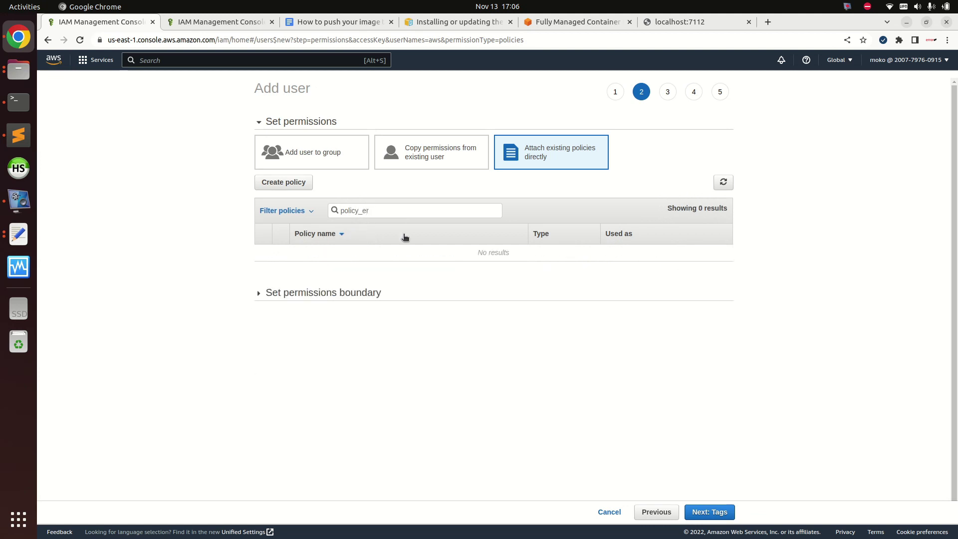
key("BackSpace")
type("c")
left_click(263, 252)
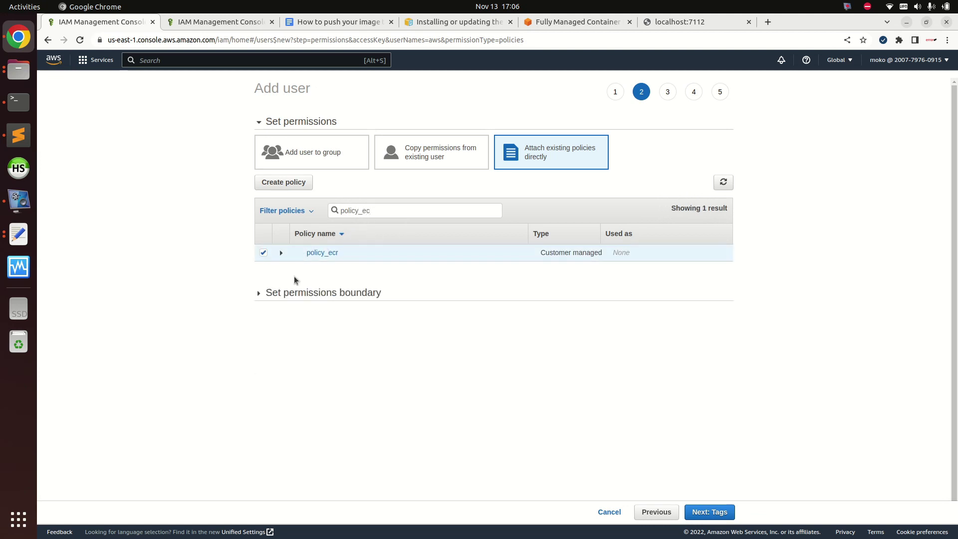
Skip the tags, review, and create the IAM user aws.
left_click(709, 512)
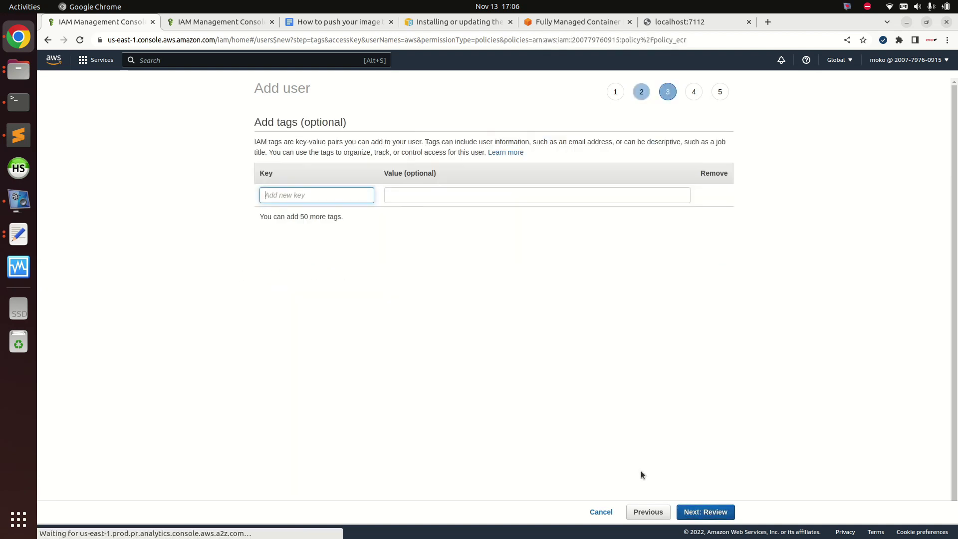
left_click(704, 512)
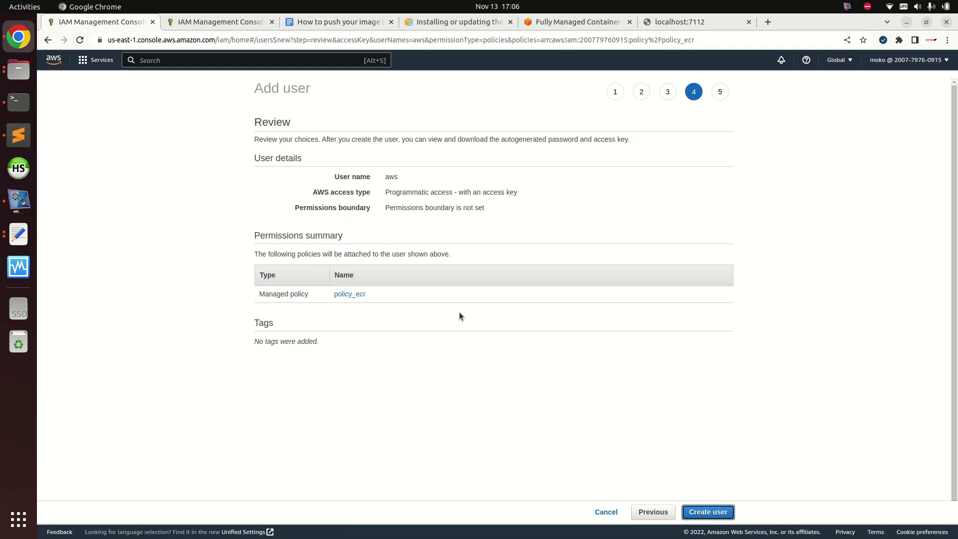
left_click(699, 512)
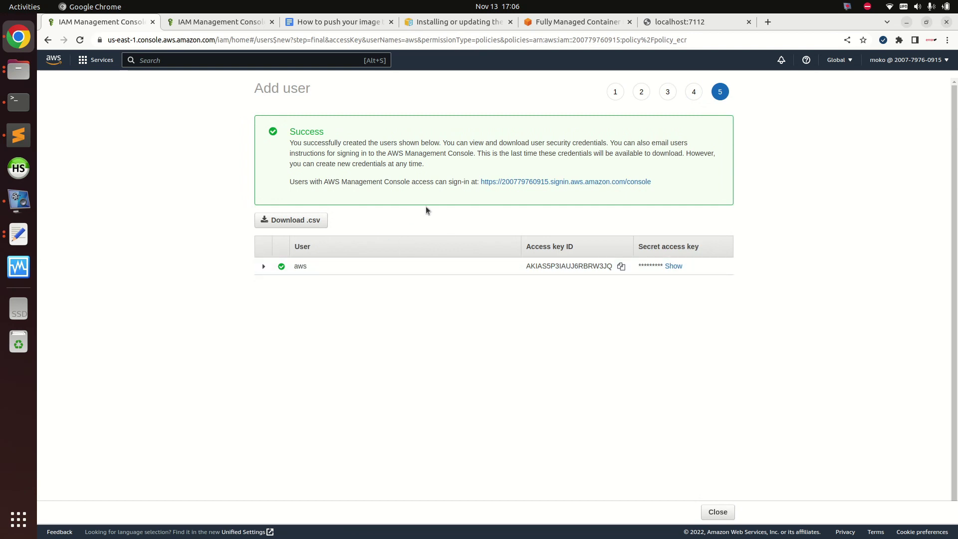
Paste the new user's access key ID and revealed secret access key into a new Text Editor window.
right_click(28, 237)
left_click(83, 215)
key("ctrl+v")
key("Return")
left_click(787, 302)
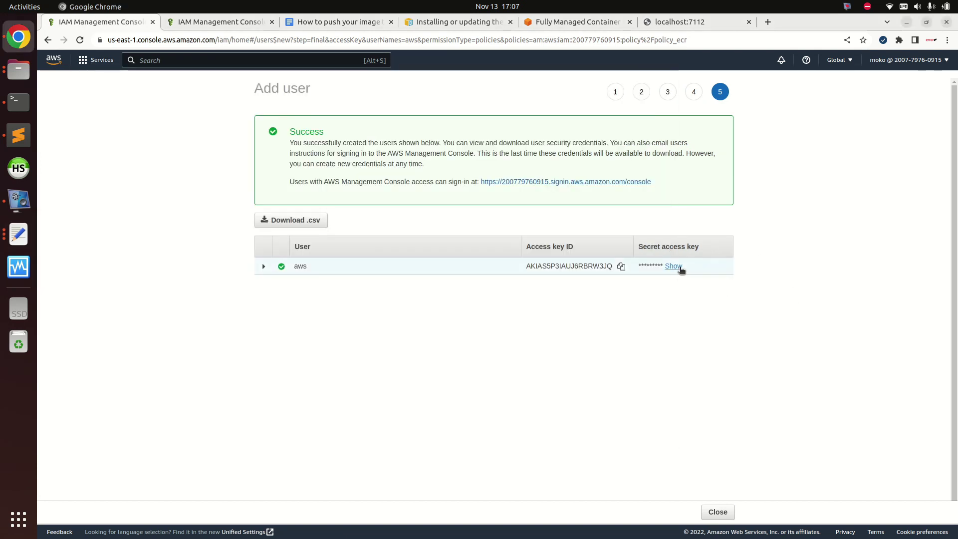
left_click(674, 266)
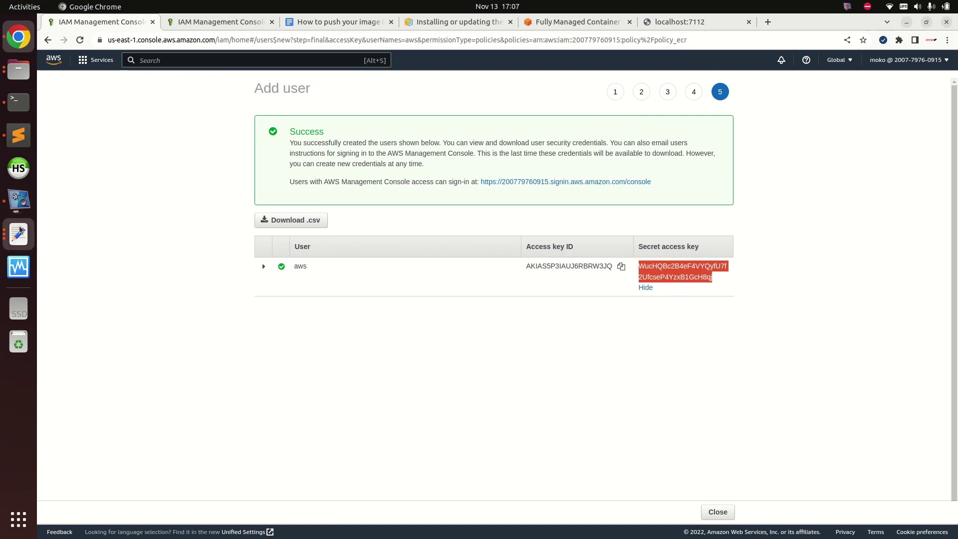
left_click(18, 234)
key("ctrl+v")
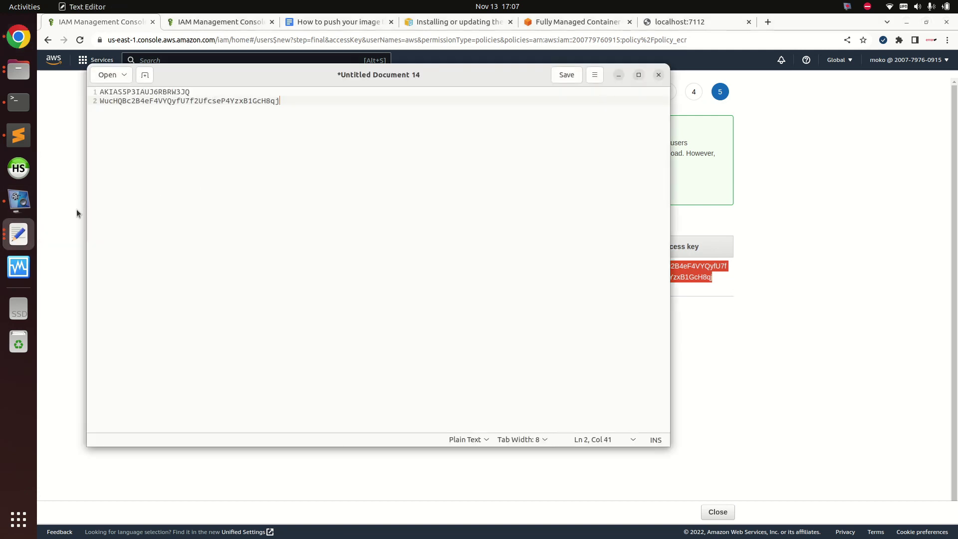
Download the user credentials .csv and close the add-user wizard.
left_click(77, 209)
left_click(291, 220)
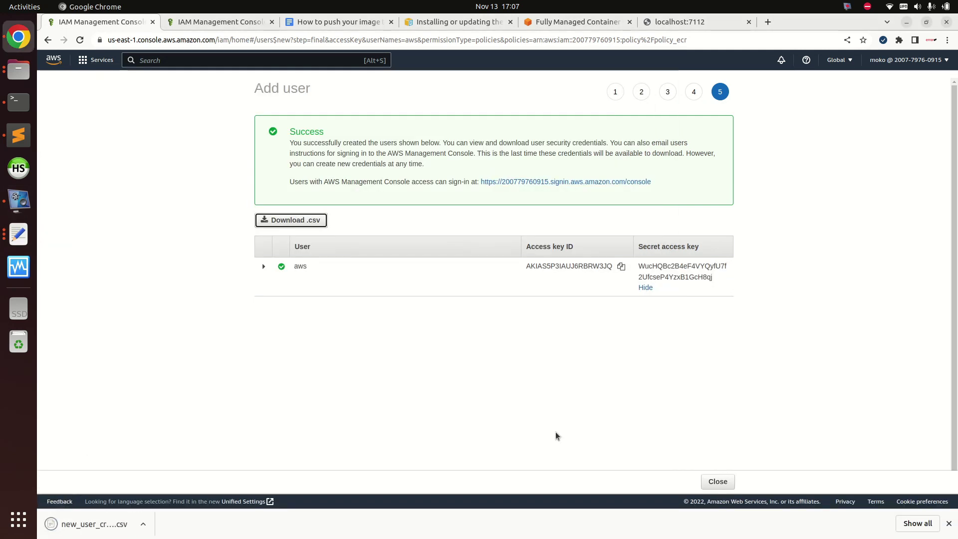
left_click(949, 523)
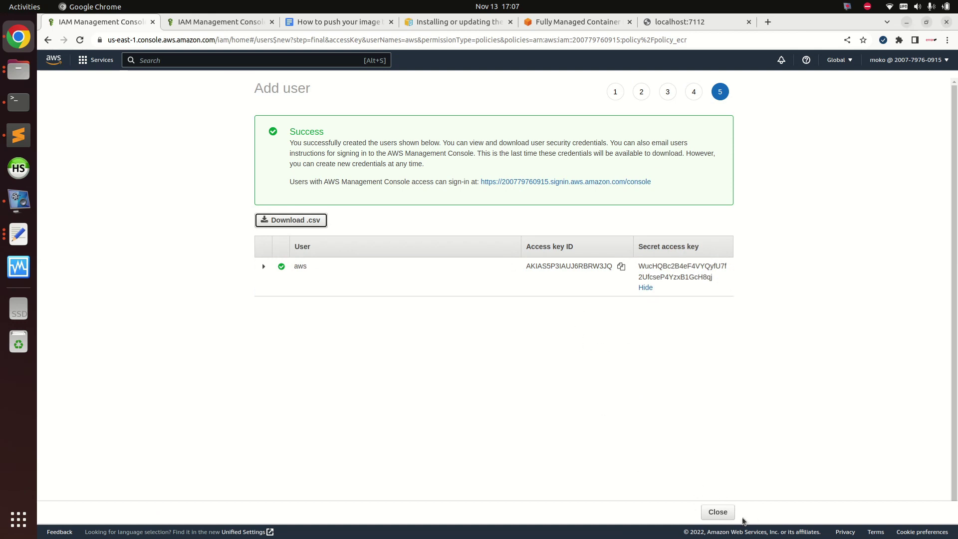
left_click(718, 512)
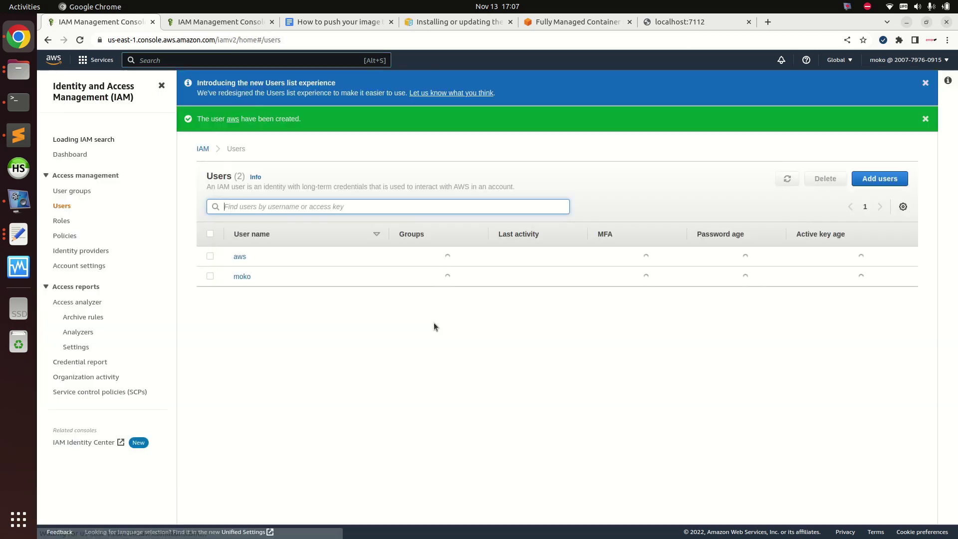
Scroll the Google Docs tutorial to section 3, 'Push your image to ECR', covering aws configure.
left_click(322, 22)
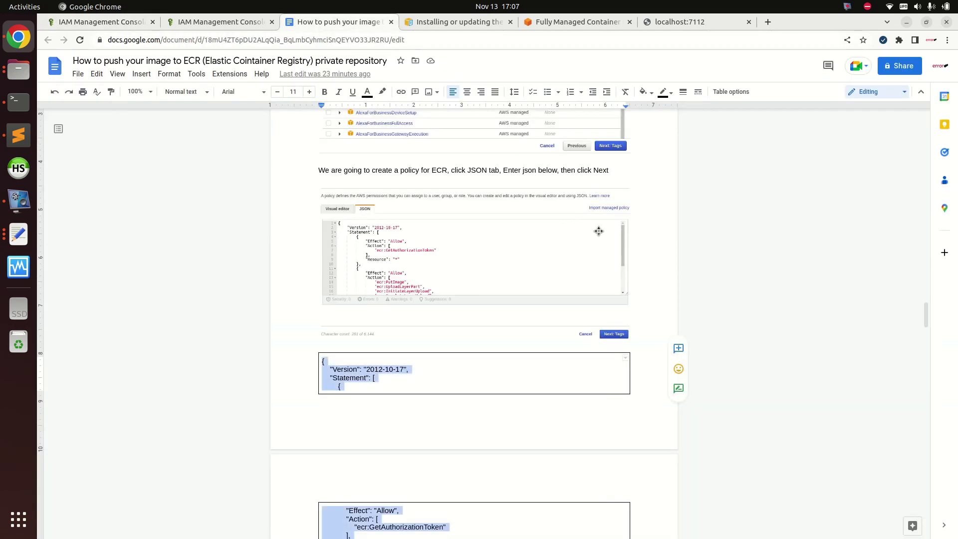
mouse_move(925, 306)
left_mouse_down()
mouse_move(910, 141)
mouse_move(927, 118)
left_mouse_up()
left_click_drag(430, 193, 368, 196)
left_click(369, 195)
mouse_move(919, 126)
left_mouse_down()
mouse_move(923, 442)
mouse_move(925, 414)
left_mouse_up()
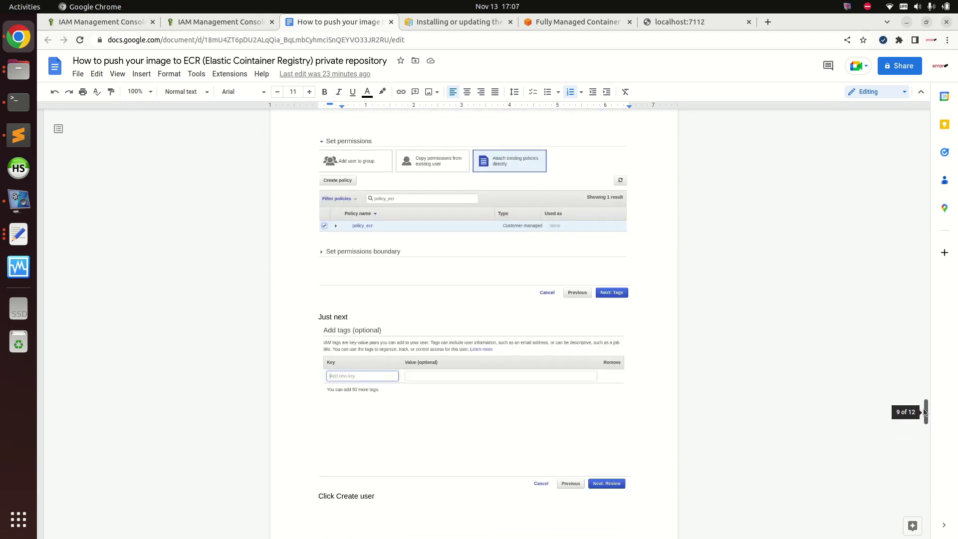
left_click_drag(923, 409, 920, 464)
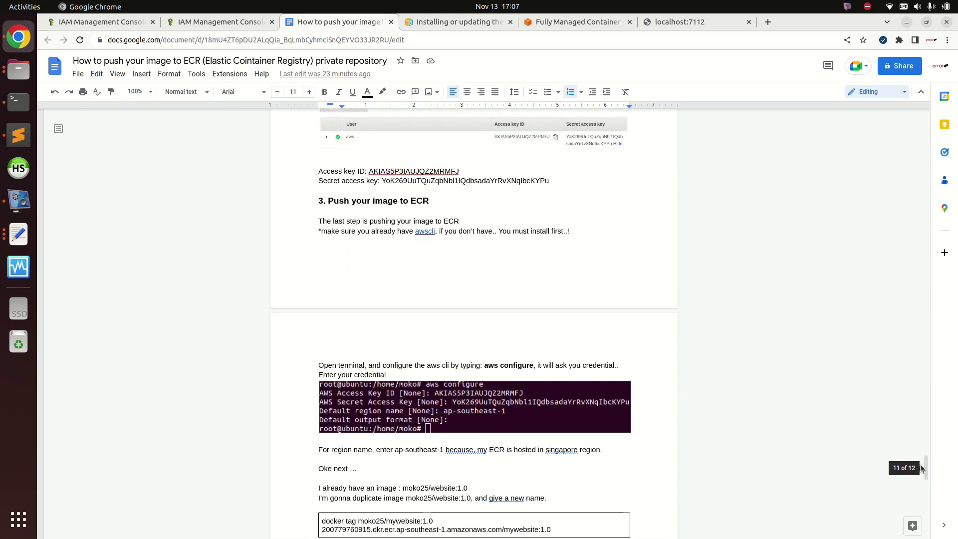
left_click(321, 221)
Run aws --version in Terminal, confirming aws-cli 2.8.12 is installed.
left_click(357, 231)
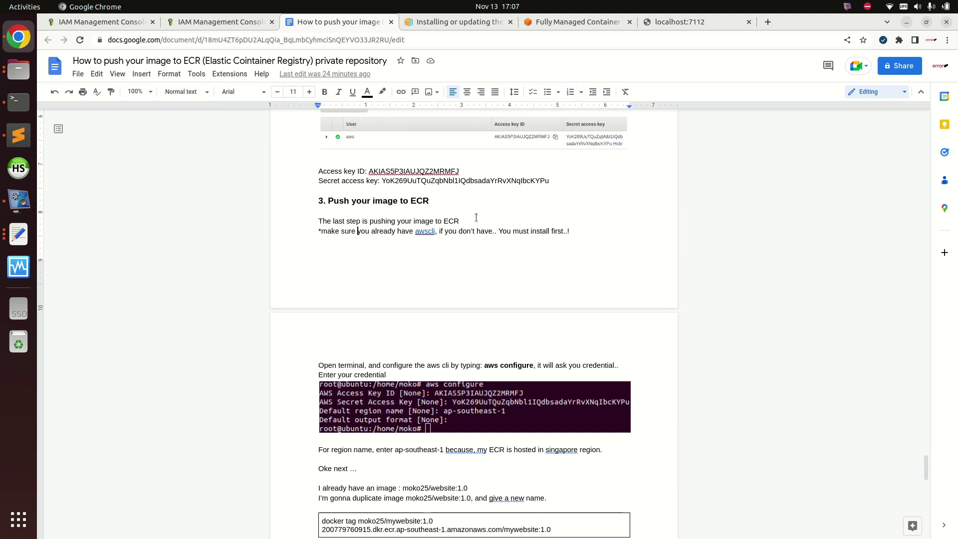
left_click_drag(391, 231, 574, 239)
left_click(454, 237)
left_click(18, 102)
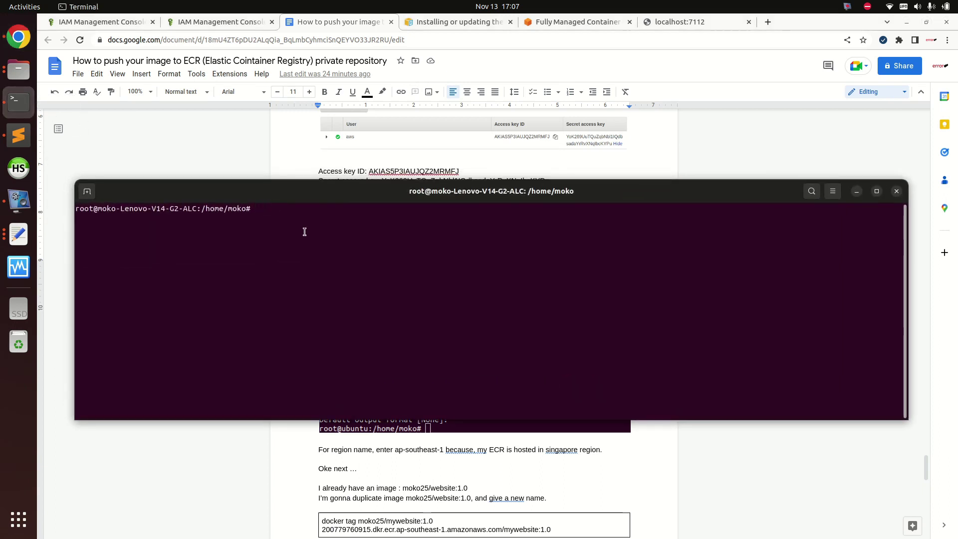
type("aws --version")
key("Return")
left_click_drag(92, 218, 201, 218)
left_click(201, 218)
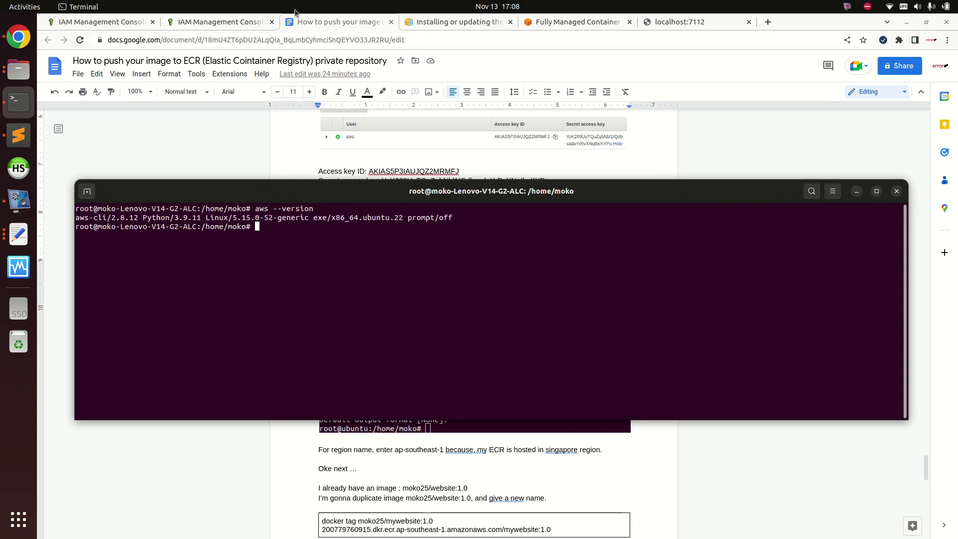
Open the tutorial's awscli link to view the AWS CLI install guide in a new tab.
left_click(310, 23)
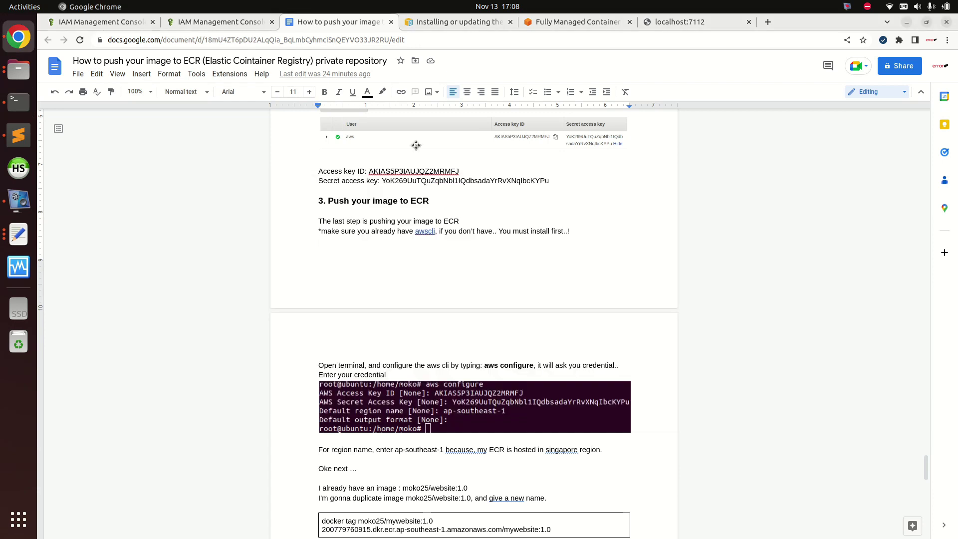
left_click(424, 231)
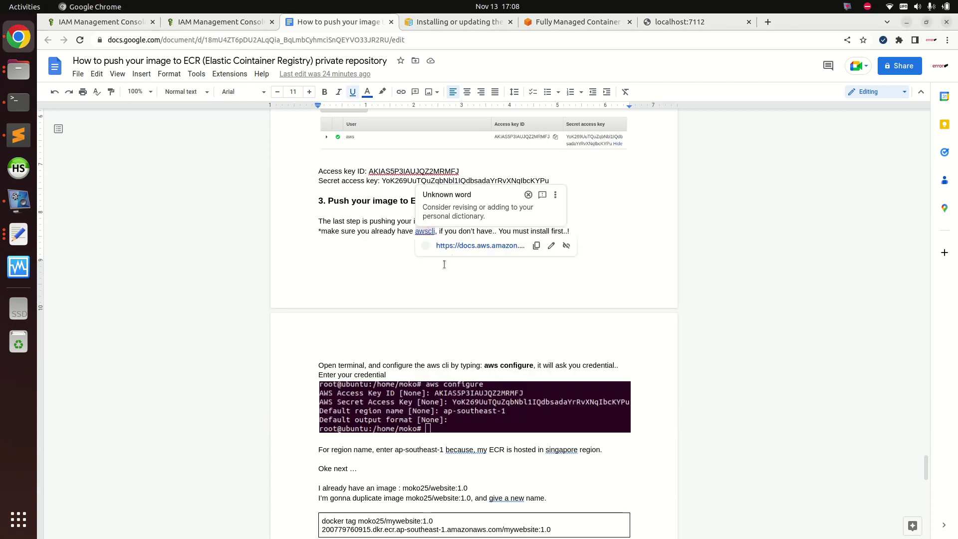
left_click(465, 247)
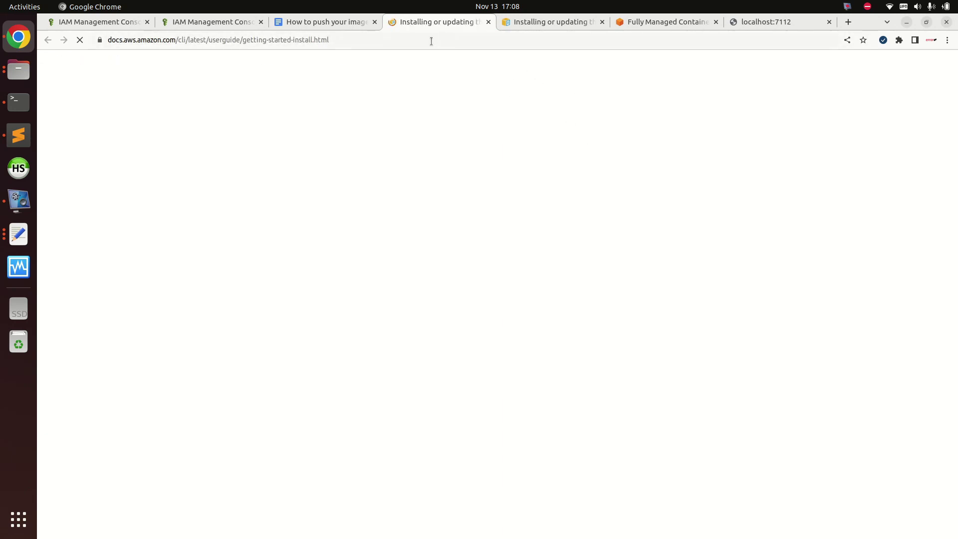
scroll(294, 231, "down", 2)
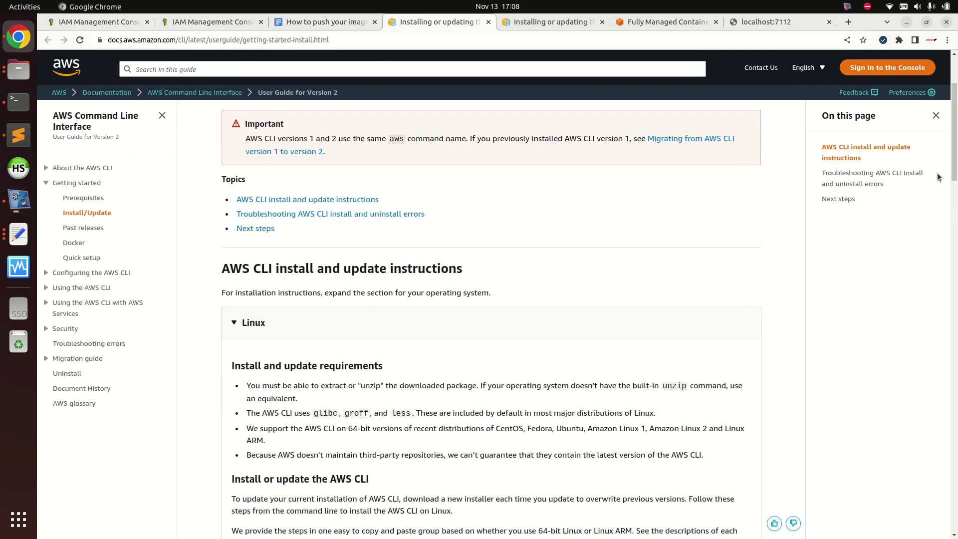
scroll(383, 350, "down", 5)
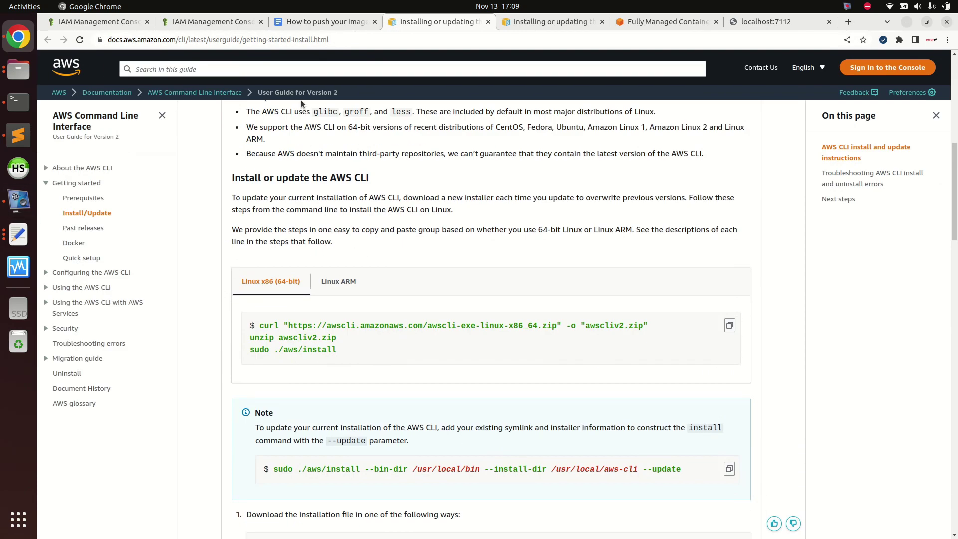
left_click(324, 22)
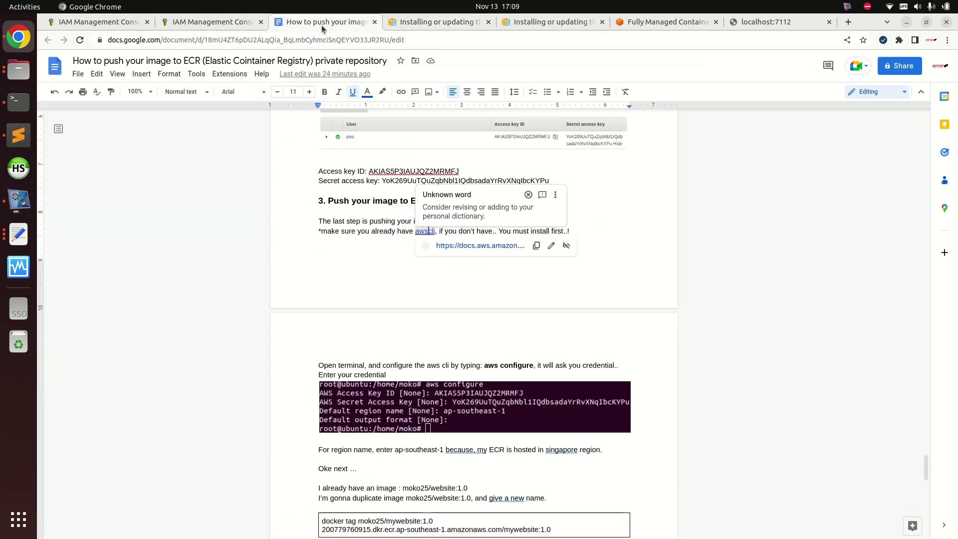
Copy 'aws configure' from the tutorial and run it in Terminal.
left_click(357, 214)
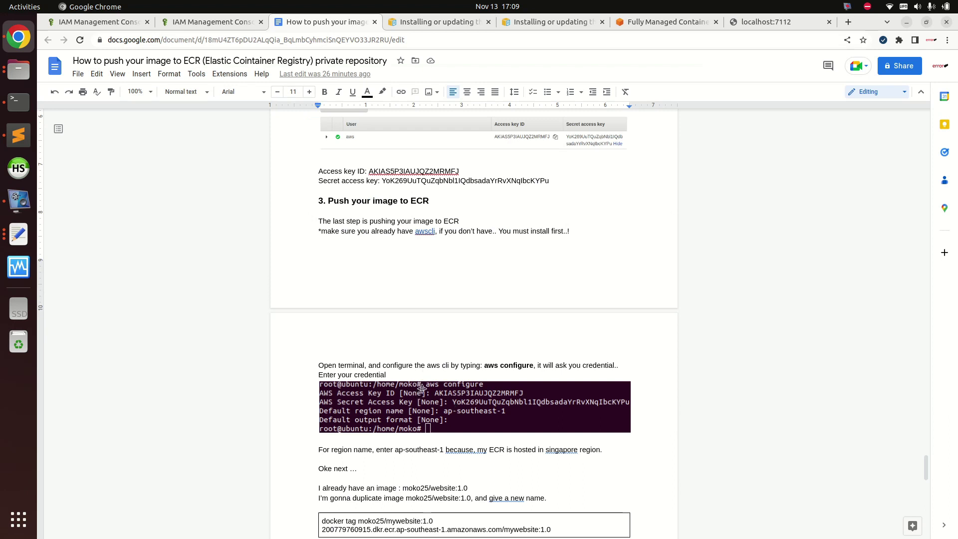
left_click_drag(486, 364, 530, 367)
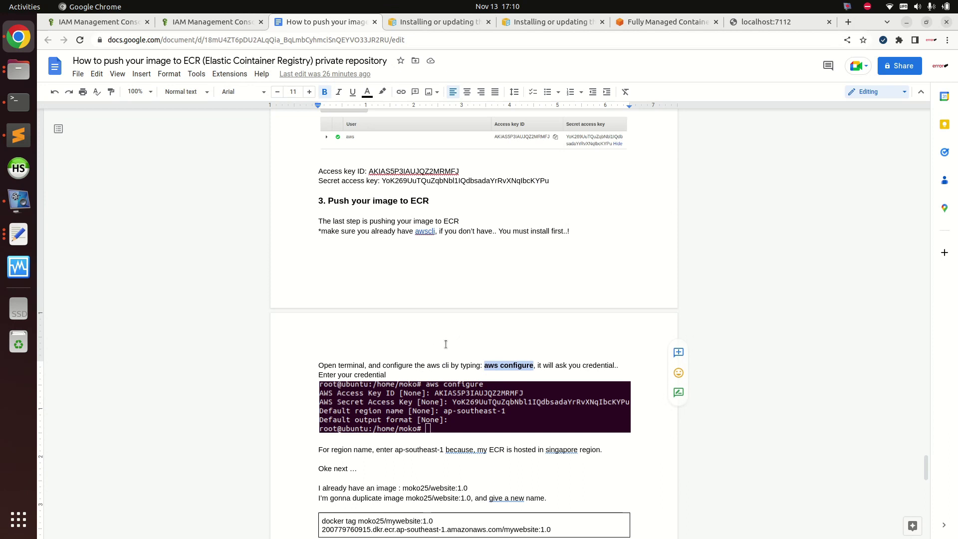
left_click(19, 102)
right_click(402, 281)
left_click(425, 313)
key("Return")
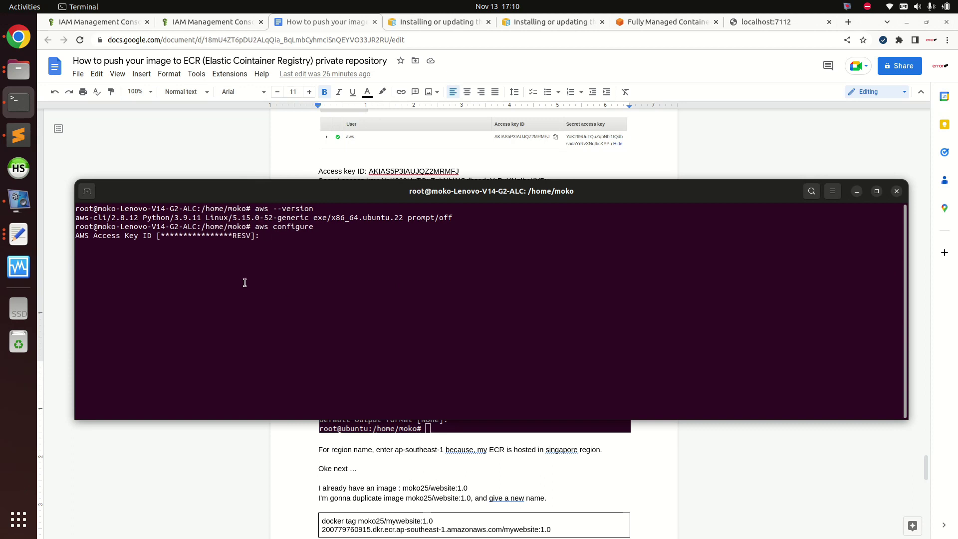
Enter the new user's access key ID from the Text Editor note at the prompt.
left_click(18, 235)
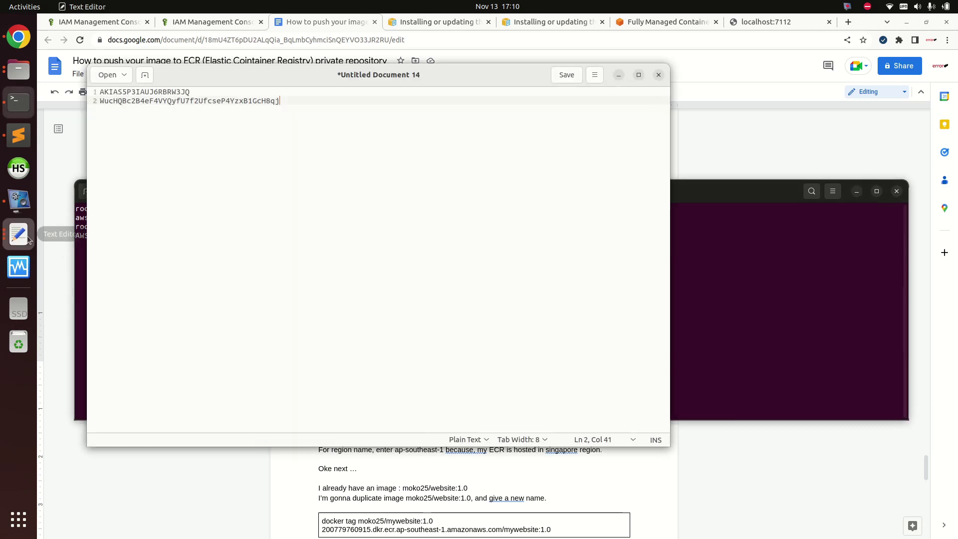
double_click(185, 93)
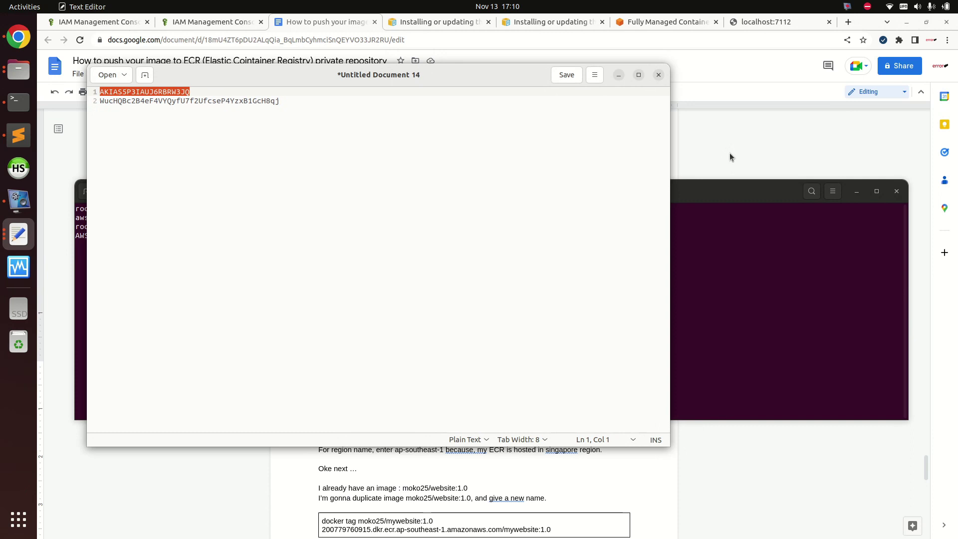
left_click(618, 75)
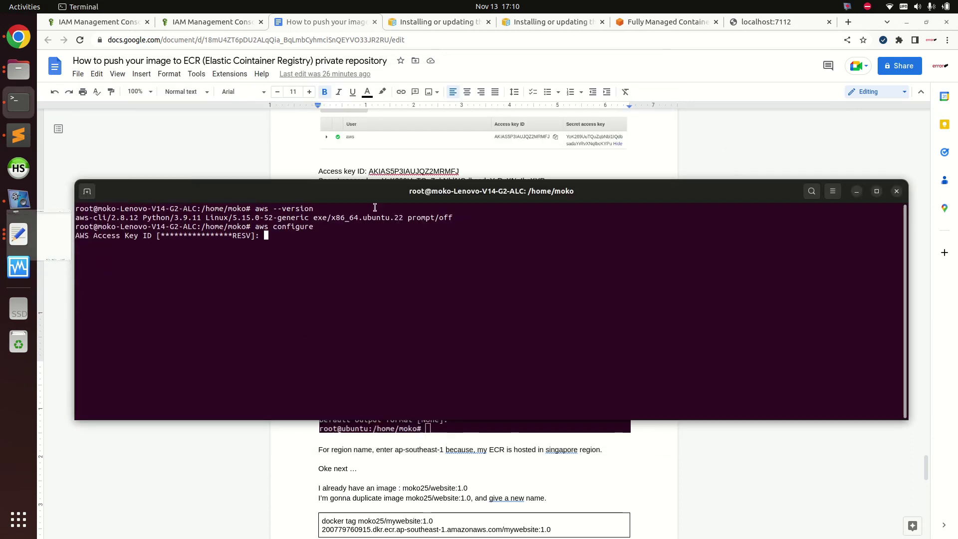
right_click(339, 234)
left_click(356, 264)
key("Return")
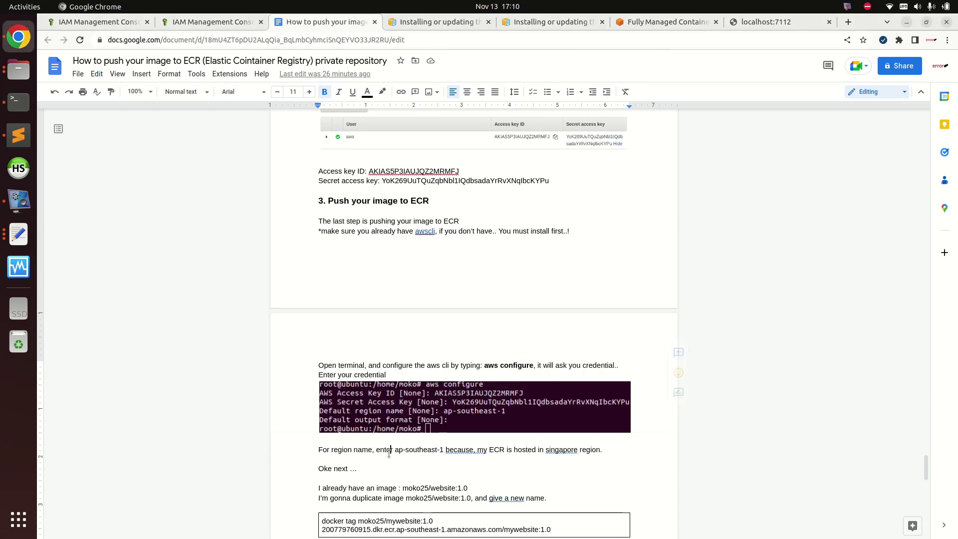
Enter the secret access key from the note, reaching the default region question.
left_click(391, 450)
left_click(18, 102)
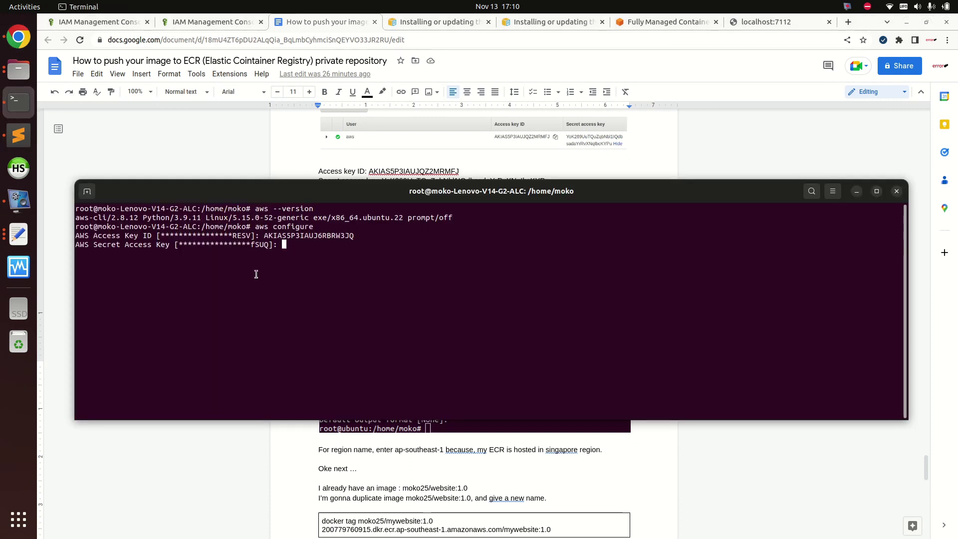
left_click(18, 234)
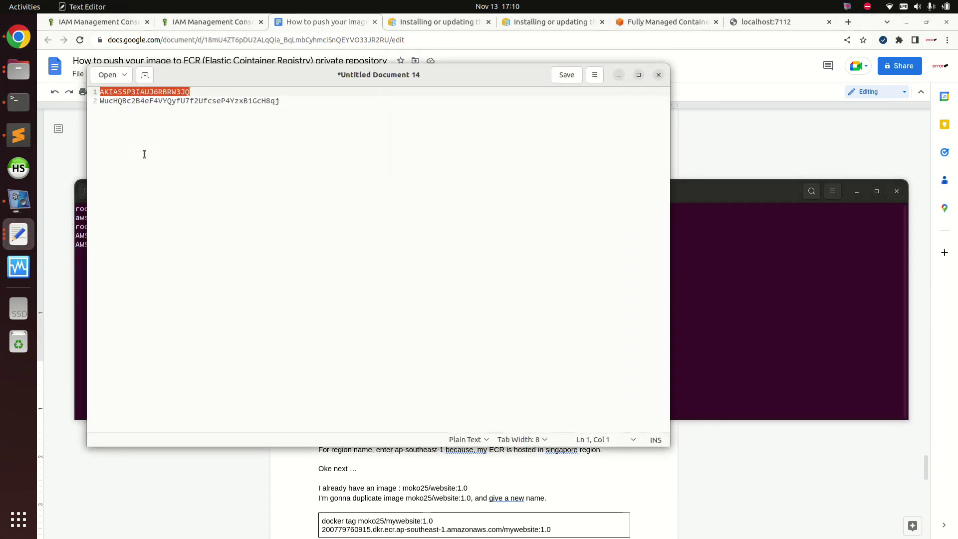
left_click_drag(283, 108, 91, 97)
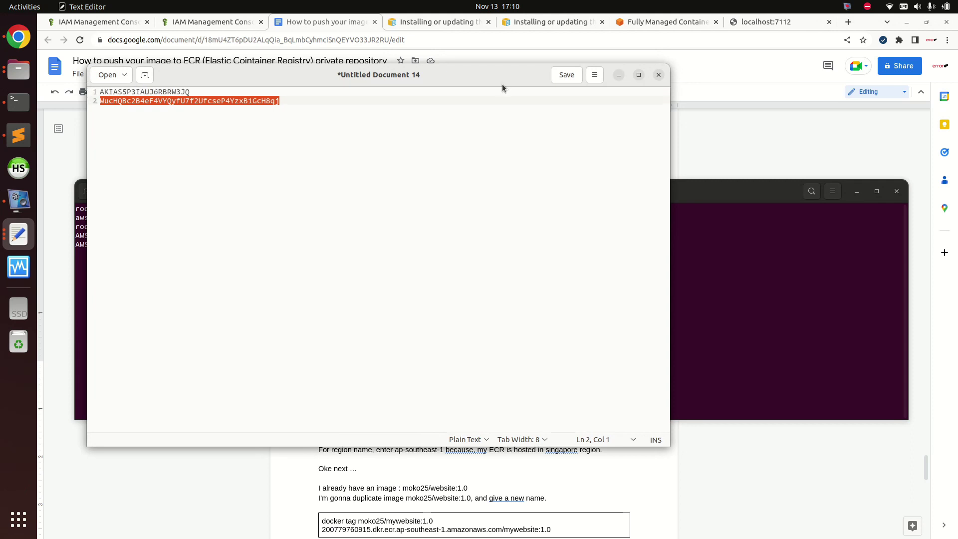
left_click(619, 75)
right_click(442, 242)
left_click(459, 275)
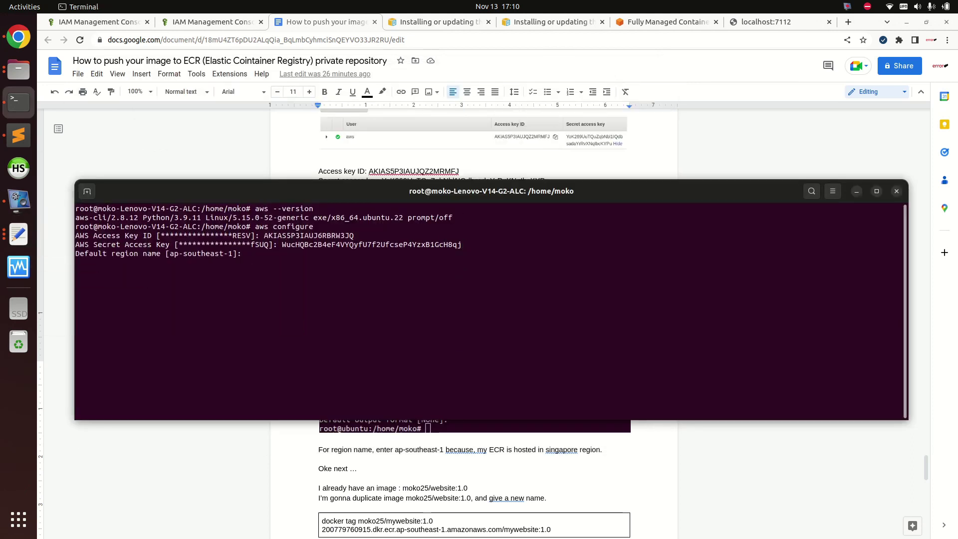
left_click_drag(120, 254, 162, 253)
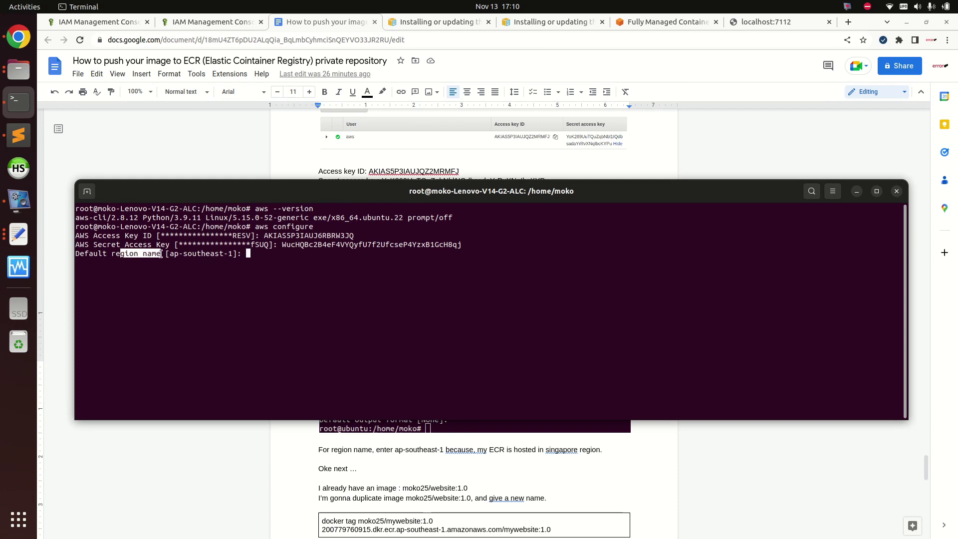
left_click(250, 259)
left_click(209, 20)
Search the console for ECR and open Elastic Container Registry in a new tab.
type("ECR")
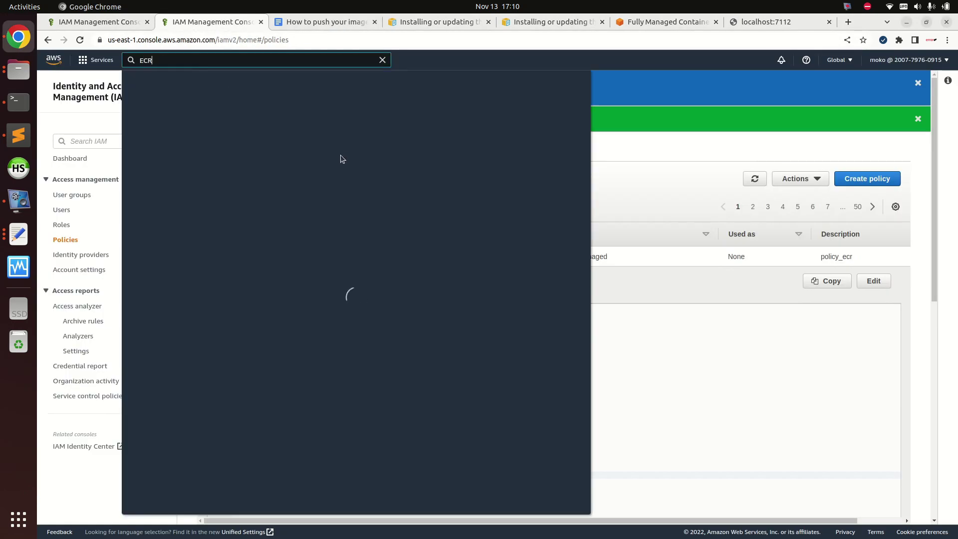
right_click(302, 135)
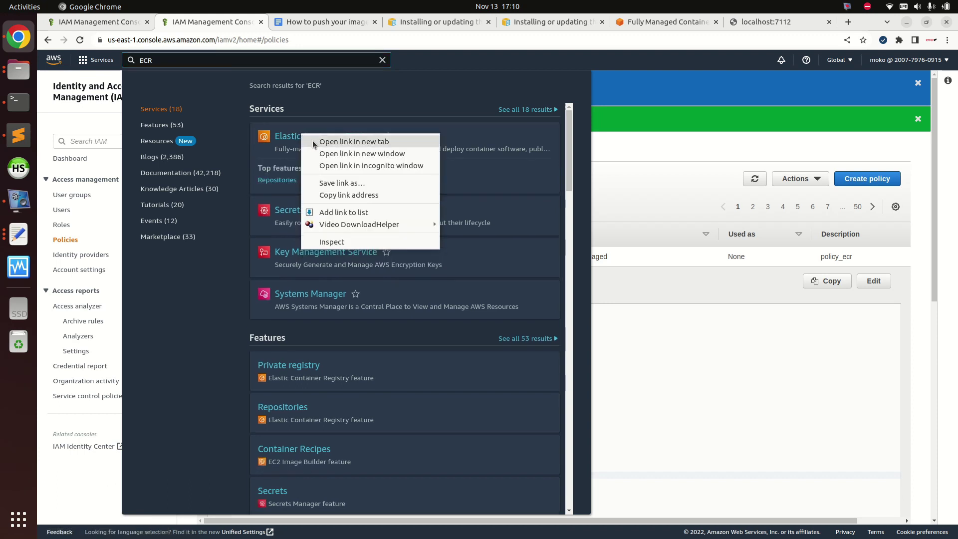
left_click(349, 141)
left_click(281, 24)
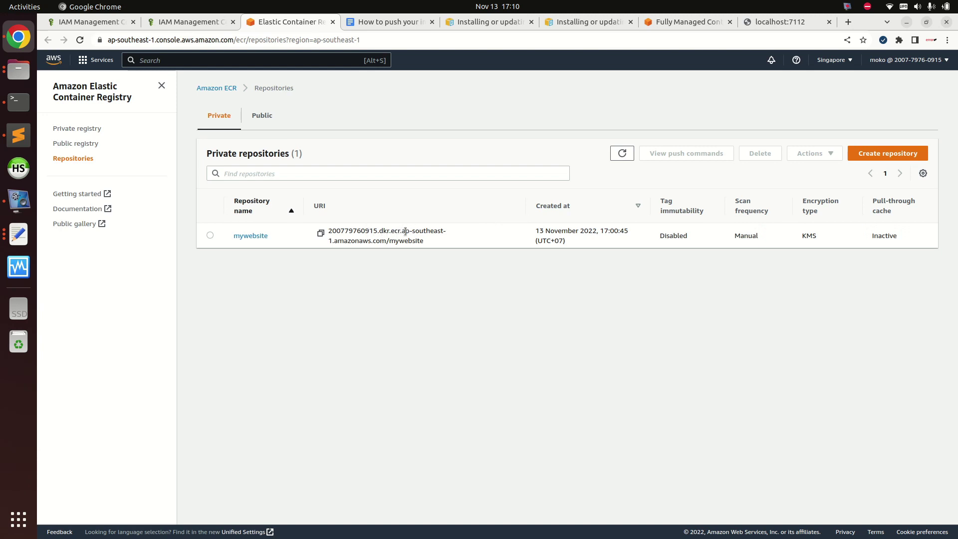
Copy the region from the mywebsite repository URI and paste it at the region prompt.
left_click_drag(403, 231, 342, 239)
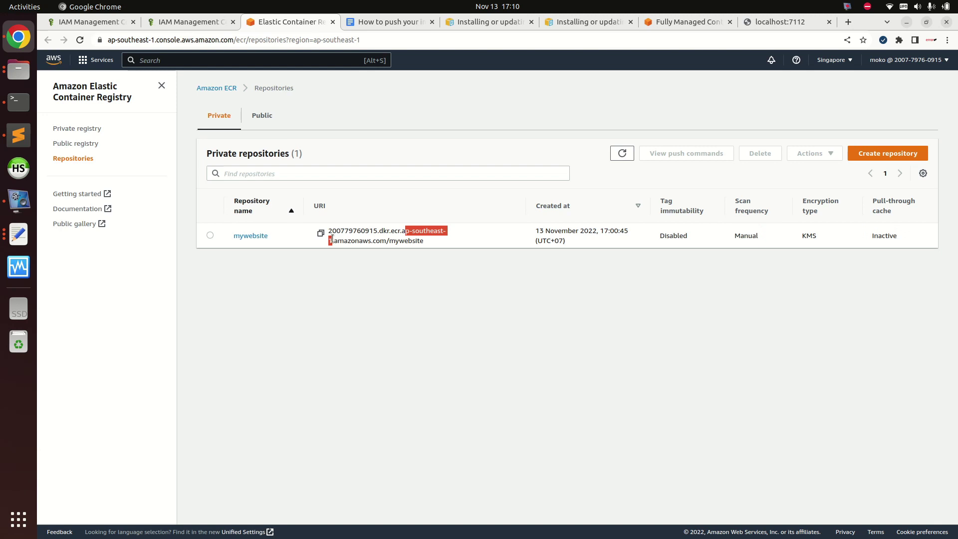
left_click(397, 229)
left_click_drag(405, 232, 330, 241)
key("super+c")
left_click(18, 102)
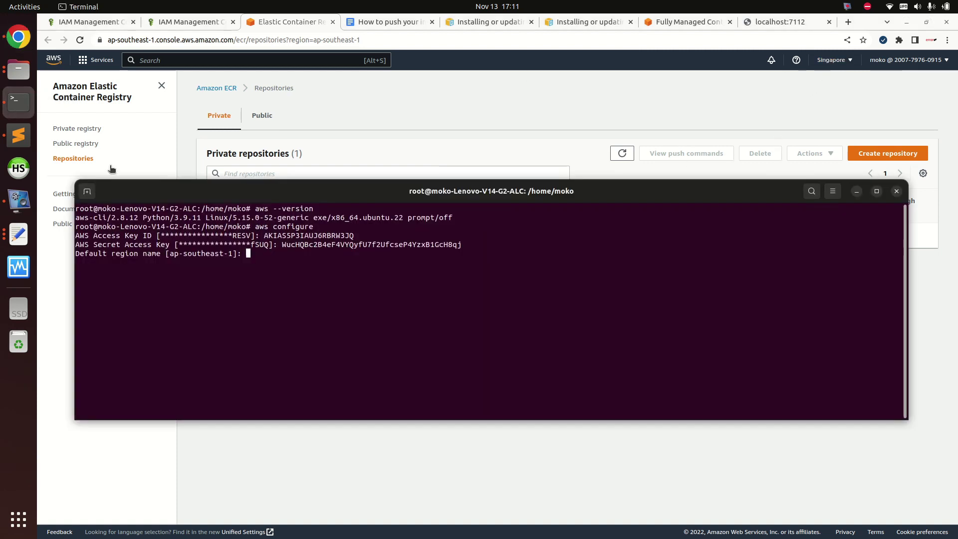
right_click(247, 260)
left_click(265, 292)
key("Left")
key("Left")
key("BackSpace")
key("BackSpace")
key("BackSpace")
key("BackSpace")
key("BackSpace")
key("BackSpace")
key("BackSpace")
key("BackSpace")
key("BackSpace")
Set ap-southeast-1 as the default region and accept the default output format.
left_click(427, 119)
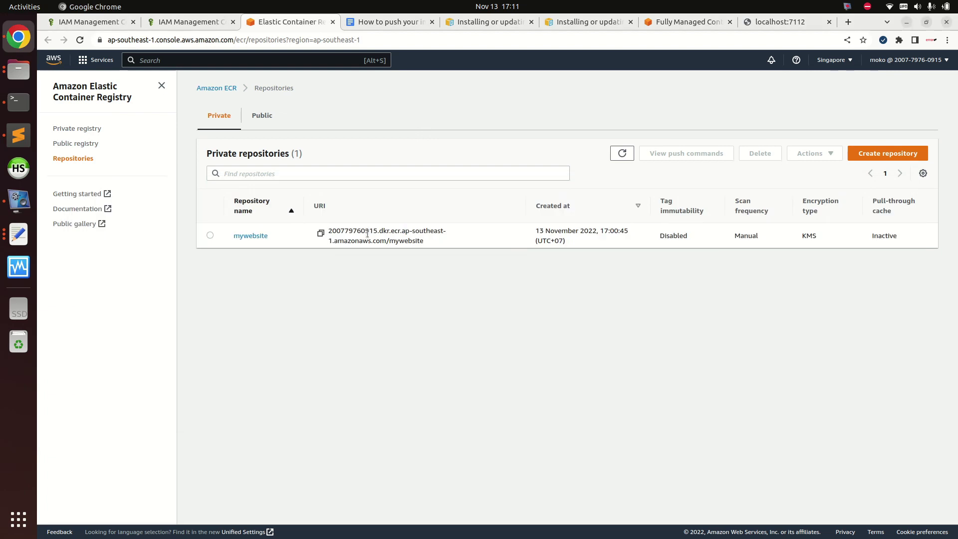
left_click_drag(402, 231, 332, 242)
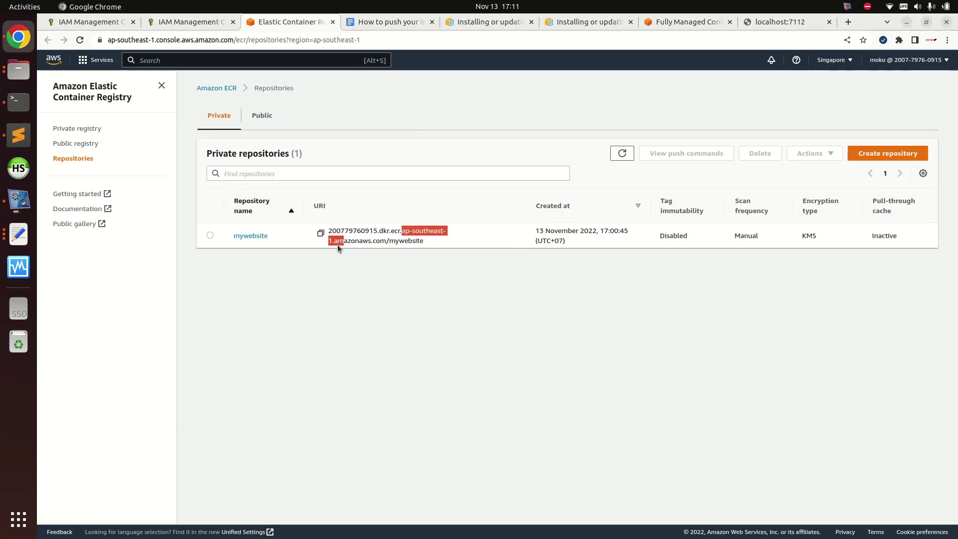
left_click(19, 101)
right_click(348, 289)
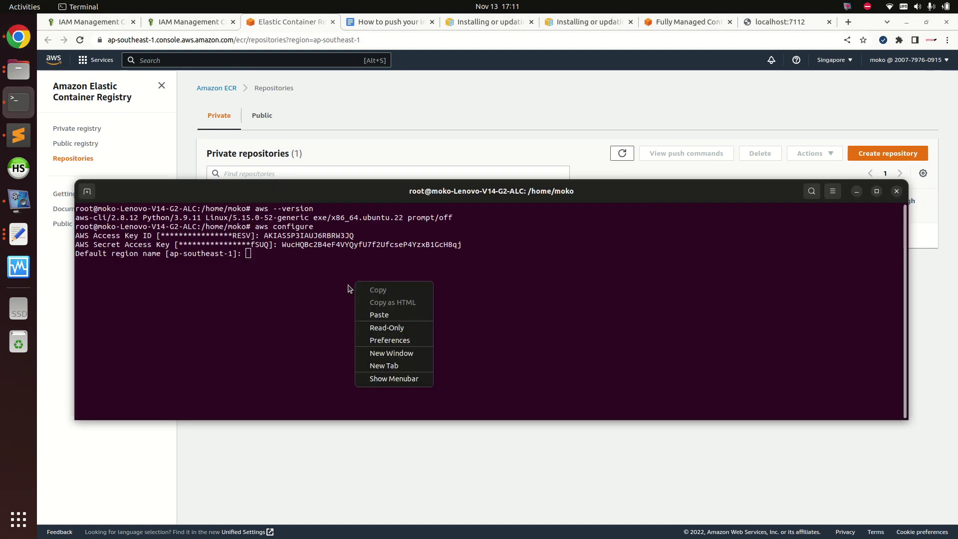
left_click(380, 314)
key("Return")
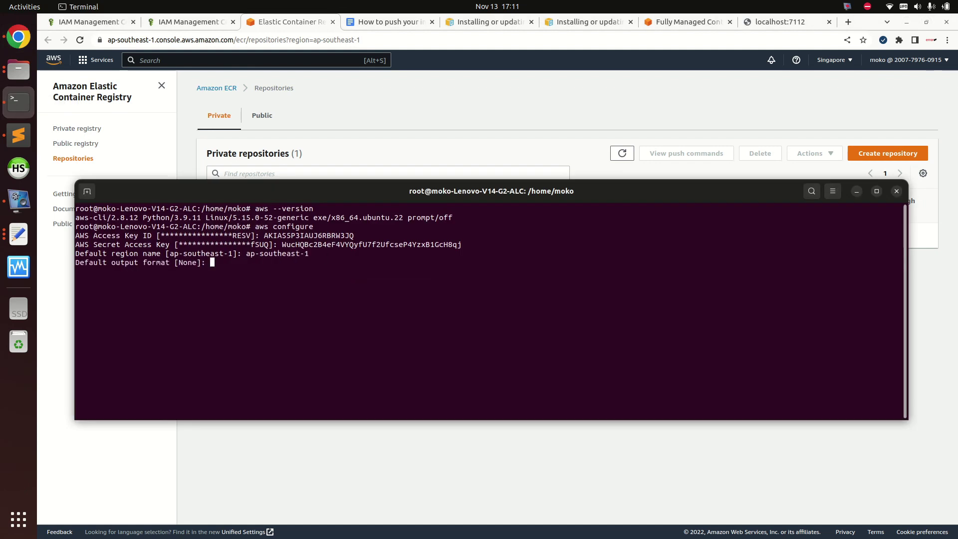
key("Return")
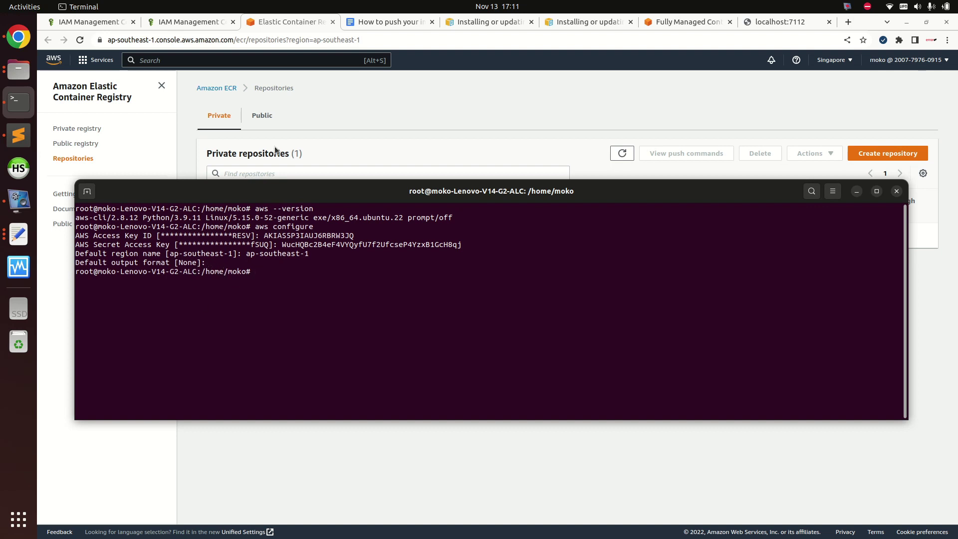
Check the ECR push guide, then return to the private repositories list with mywebsite.
left_click(377, 23)
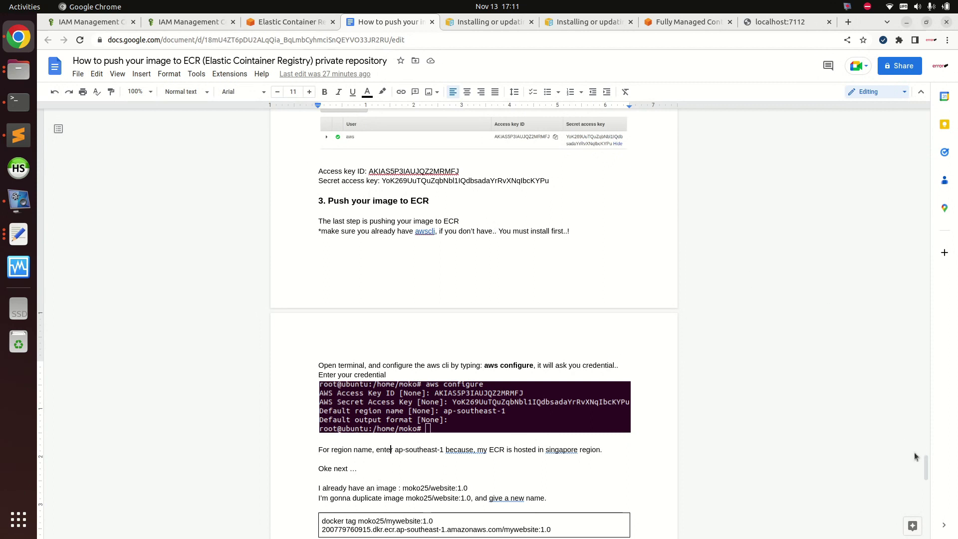
left_click_drag(924, 467, 925, 478)
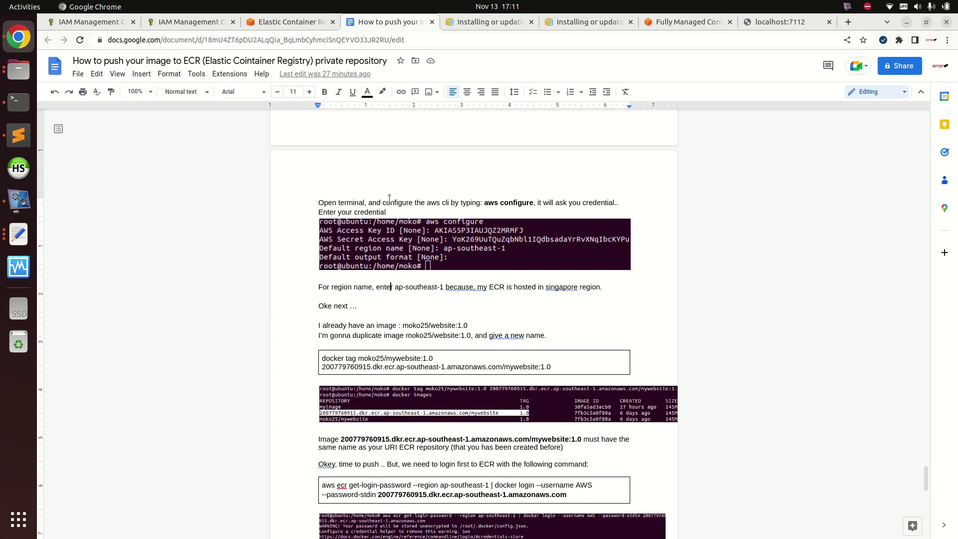
left_click(259, 25)
Open mywebsite's push commands and copy the registry login command.
left_click(251, 235)
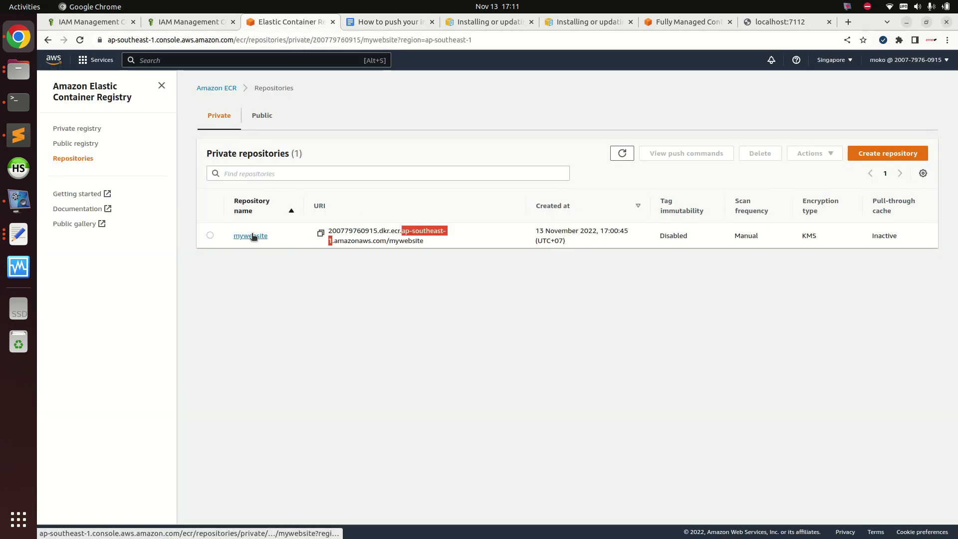
left_click(838, 114)
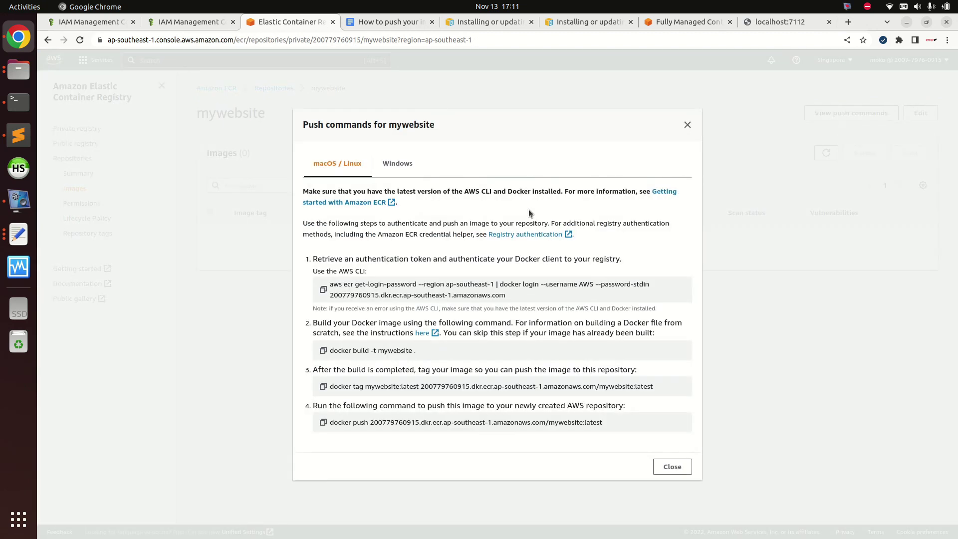
left_click_drag(513, 302, 350, 284)
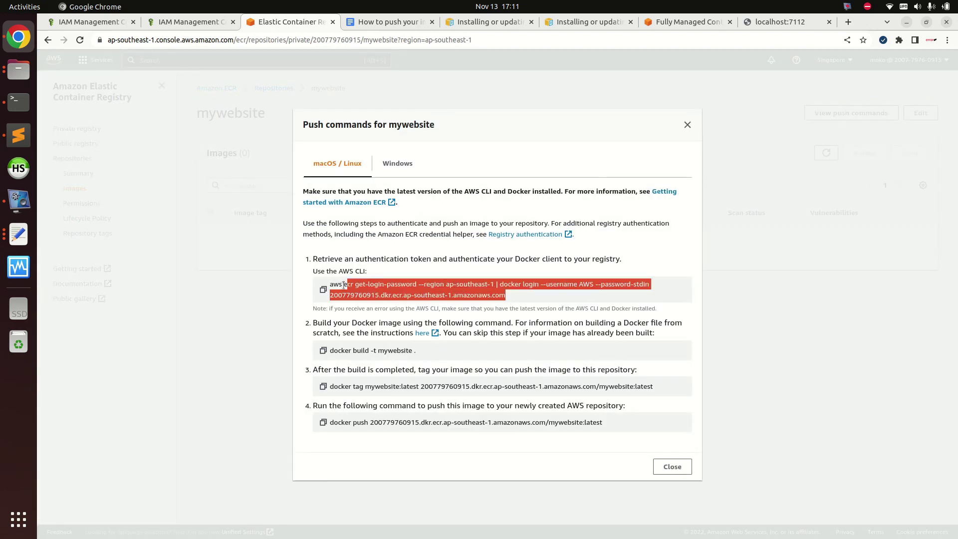
left_click(323, 289)
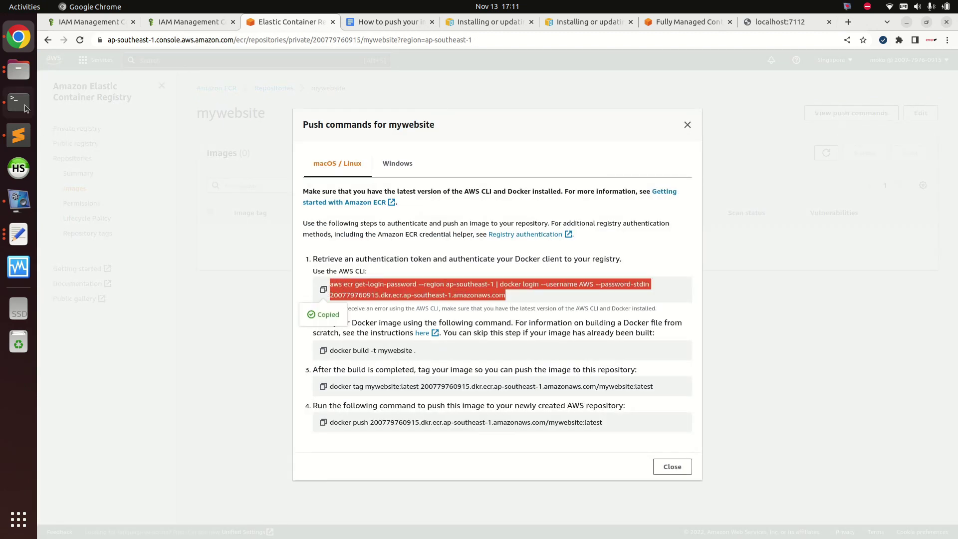
Run the docker login command in Terminal, getting Login Succeeded.
left_click(19, 101)
right_click(359, 288)
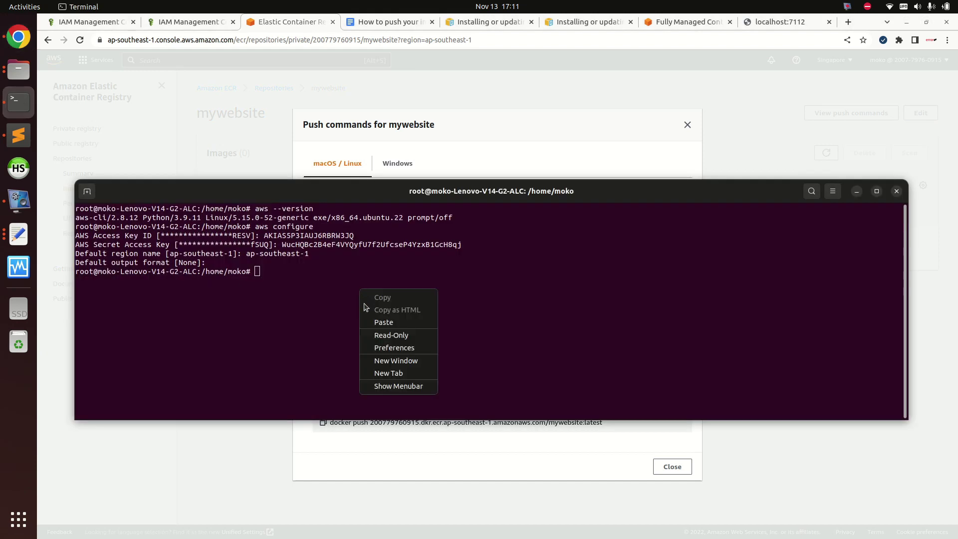
left_click(384, 322)
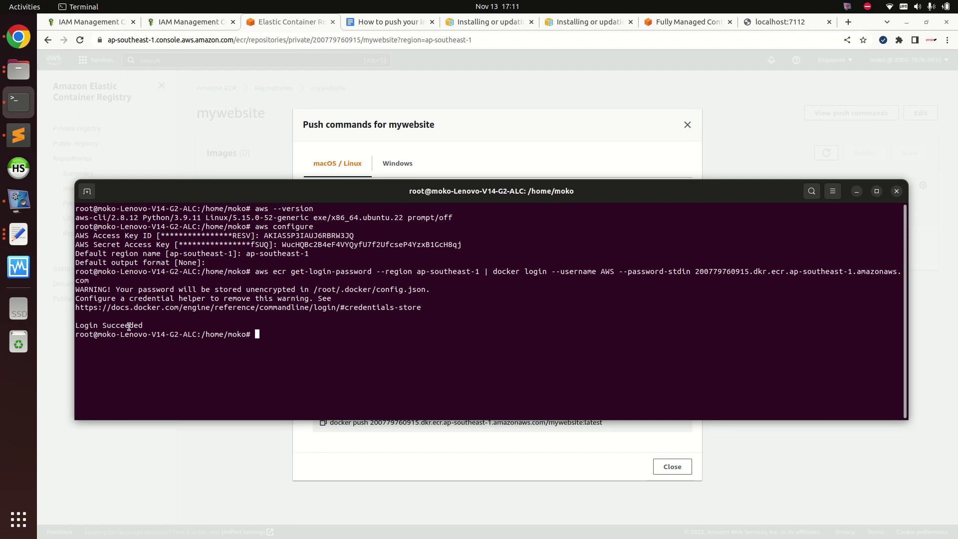
left_click_drag(142, 325, 78, 325)
left_click(83, 322)
left_click(419, 133)
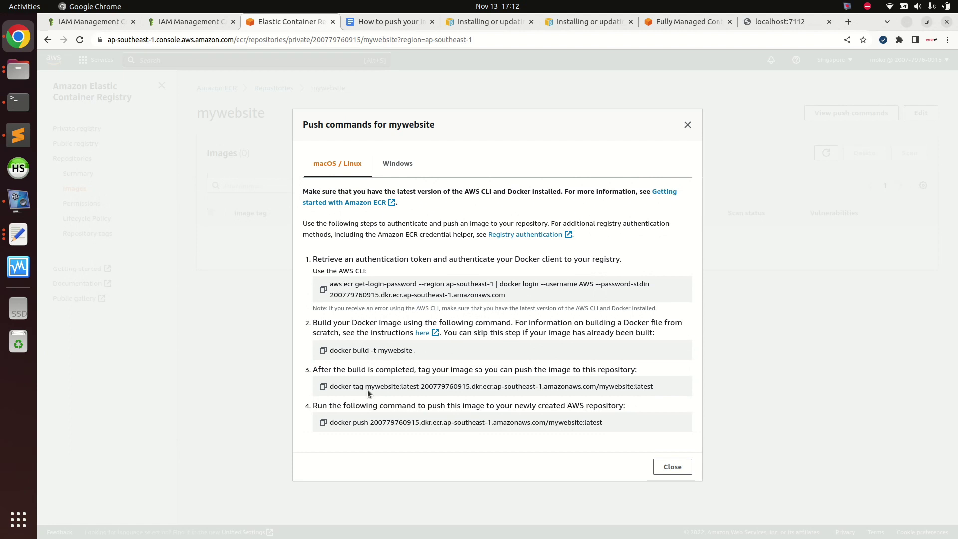
Verify the localhost:7112 site shows 'This is my website!'.
left_click(688, 125)
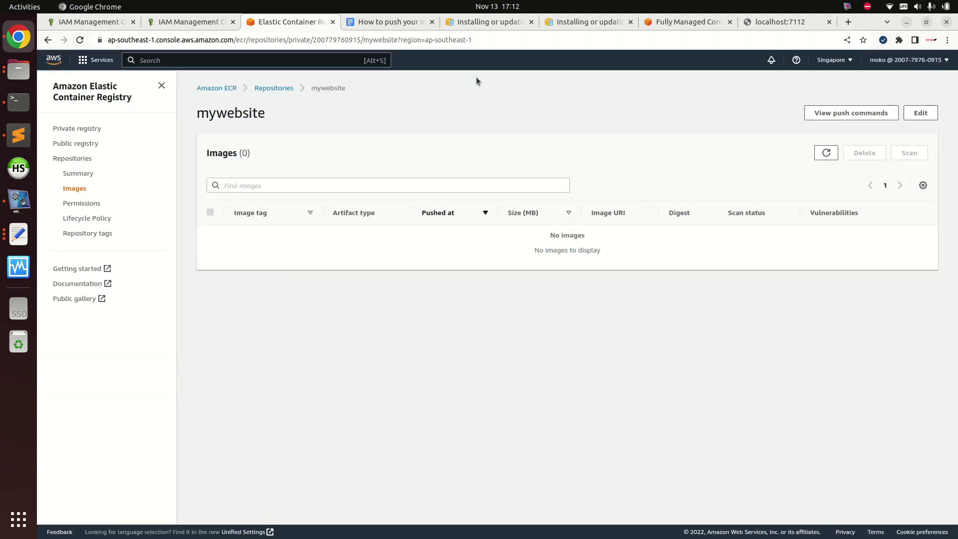
key("ctrl+9")
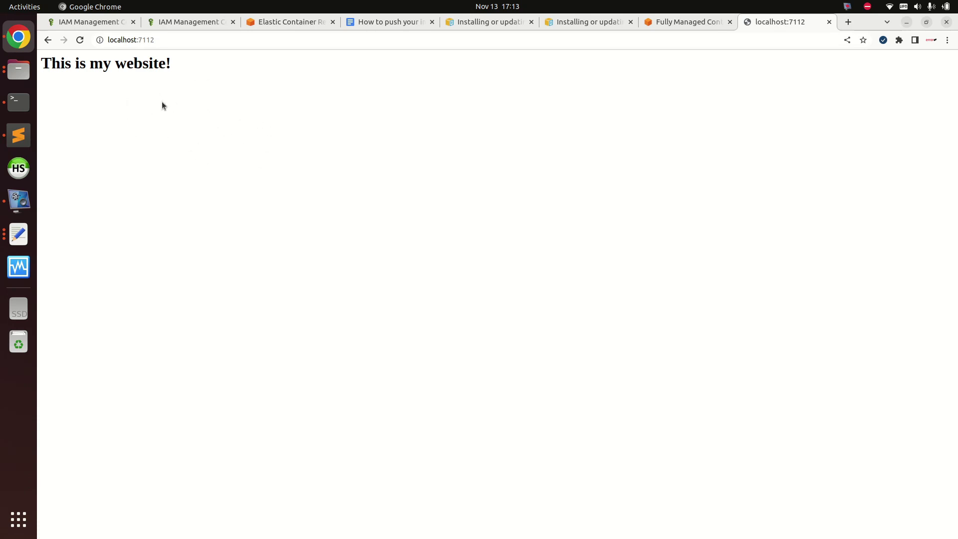
left_click_drag(196, 68, 41, 64)
left_click(193, 64)
List the local Docker images with docker images in Terminal.
left_click(19, 102)
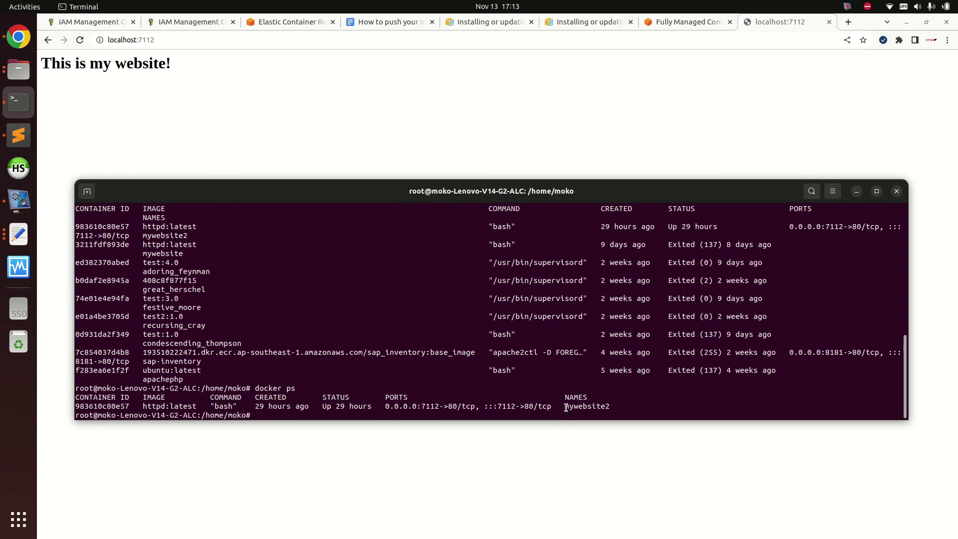
type("docker ps -a")
key("BackSpace")
key("BackSpace")
key("BackSpace")
type("images")
key("Return")
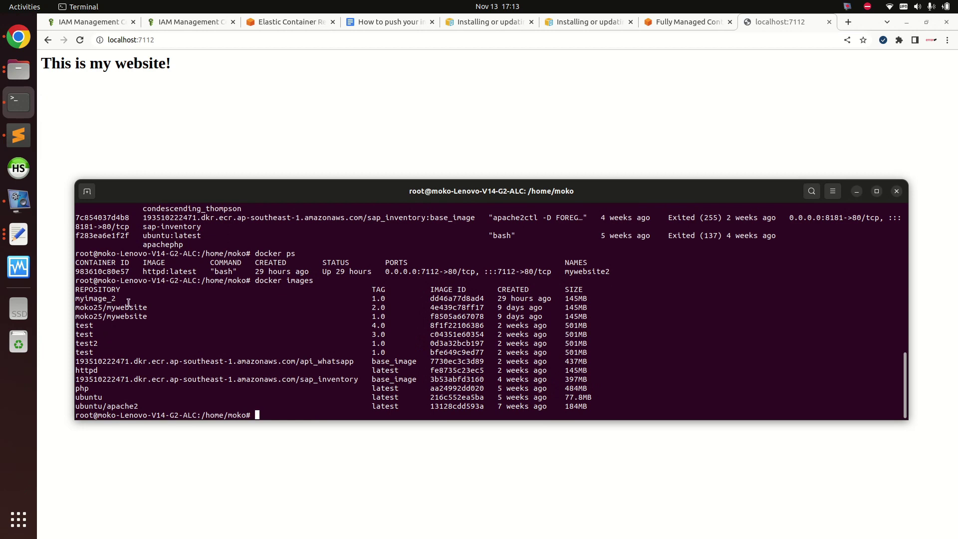
key("Up")
Run docker ps to confirm container mywebsite2 from httpd:latest is running on port 7112.
key("Up")
key("Up")
key("Return")
key("Up")
key("Up")
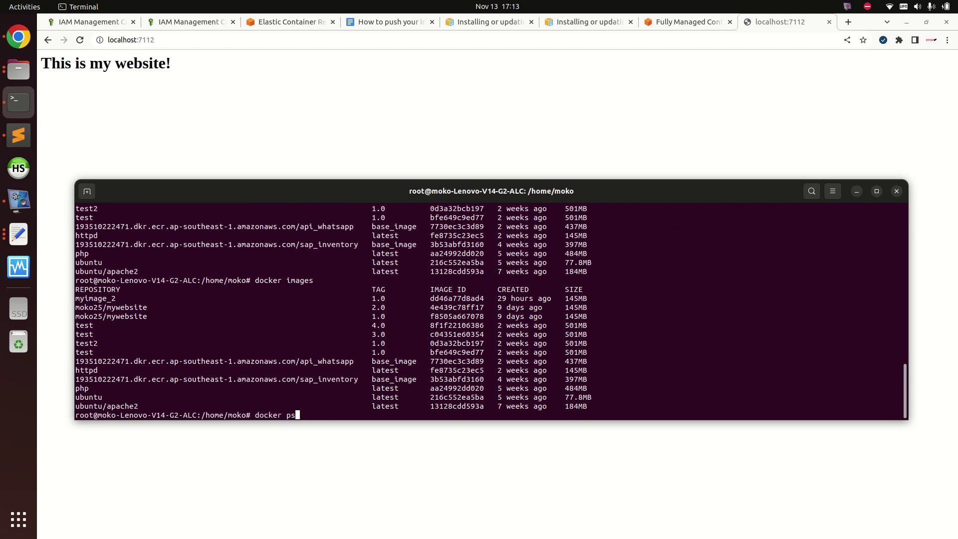
key("Return")
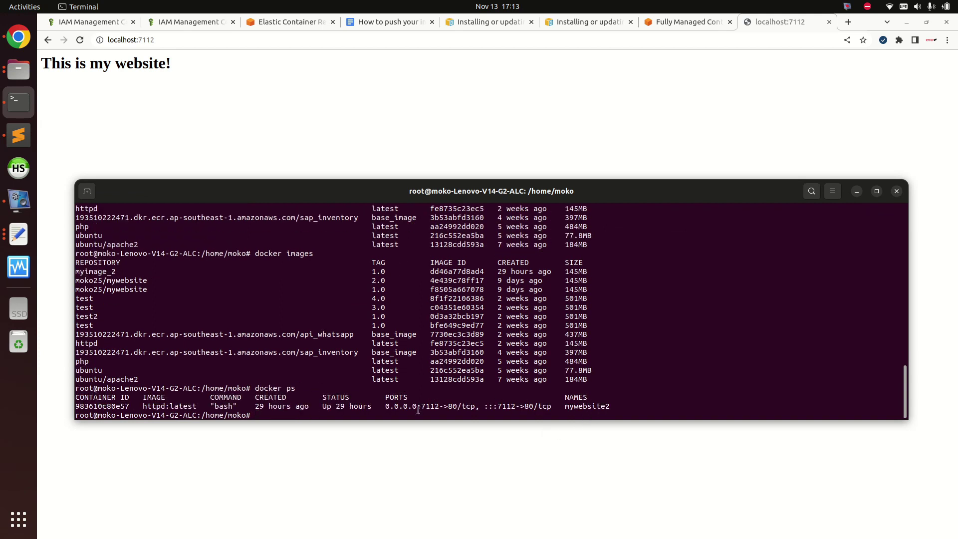
left_click_drag(371, 412, 244, 397)
left_click(245, 398)
left_click_drag(564, 410, 609, 402)
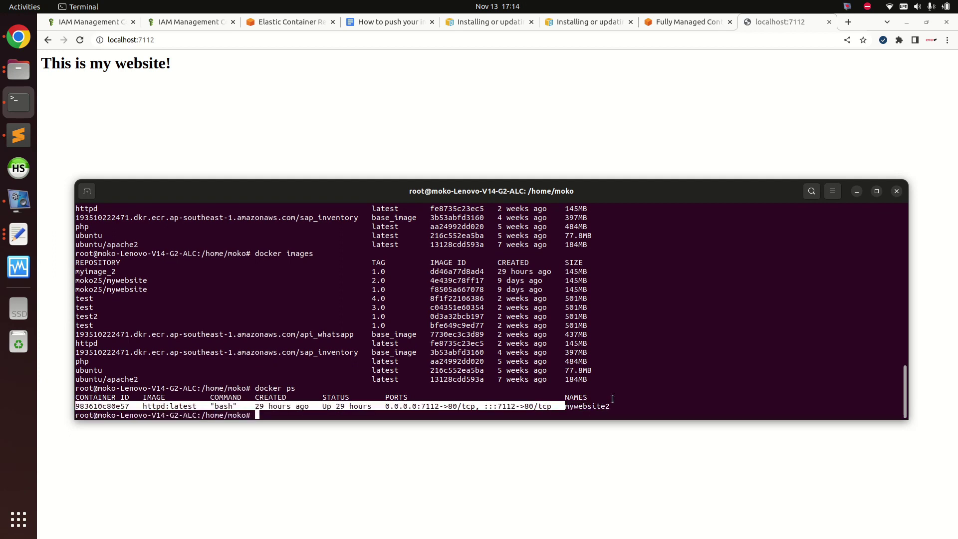
left_click_drag(610, 402, 45, 405)
left_click(295, 397)
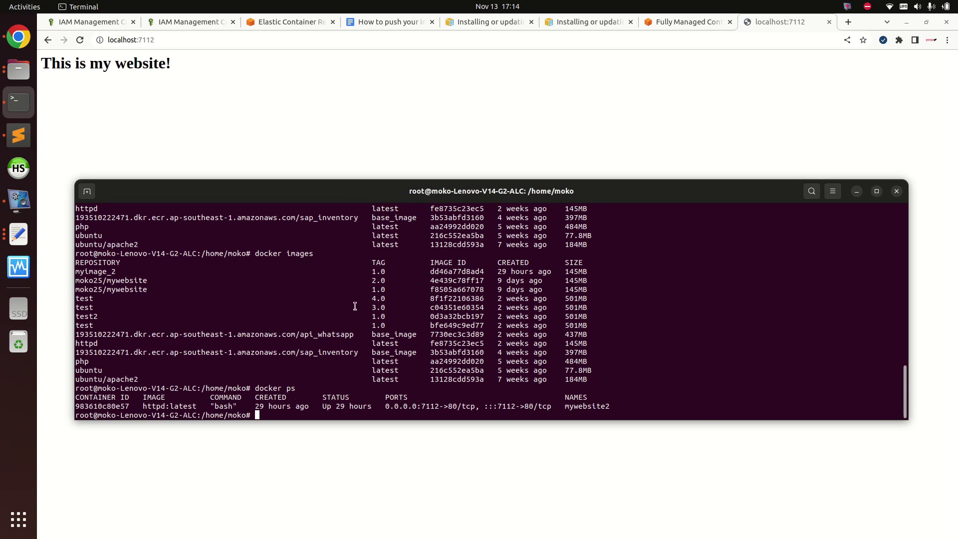
Open the 'Push your image (simple website) to docker hub public repository' doc and copy its docker commit command.
left_click(388, 18)
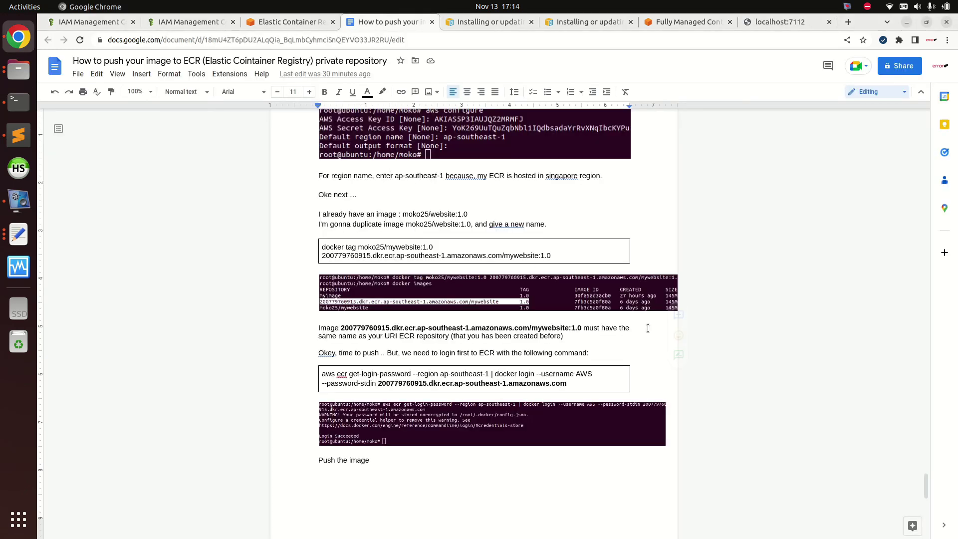
mouse_move(922, 486)
left_mouse_down()
mouse_move(926, 467)
mouse_move(925, 489)
left_mouse_up()
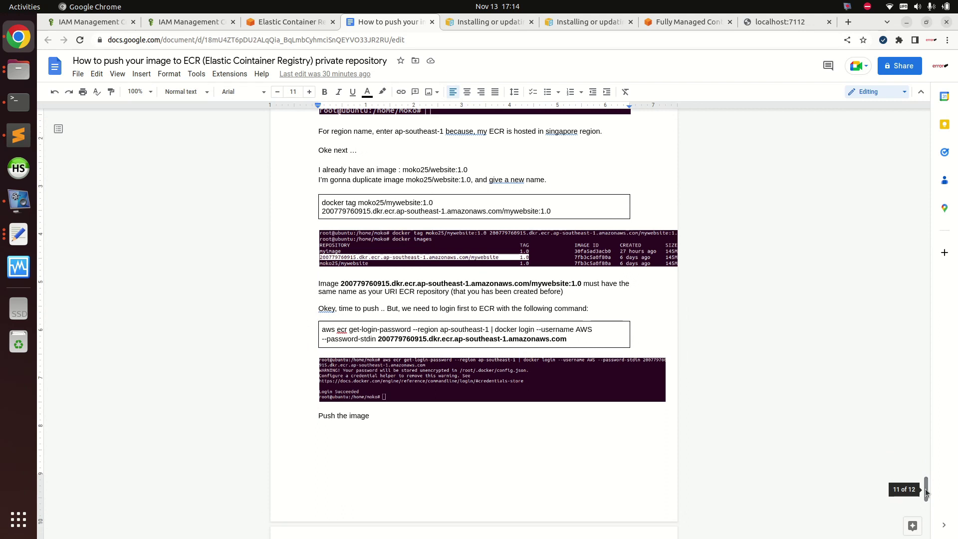
key("ctrl+t")
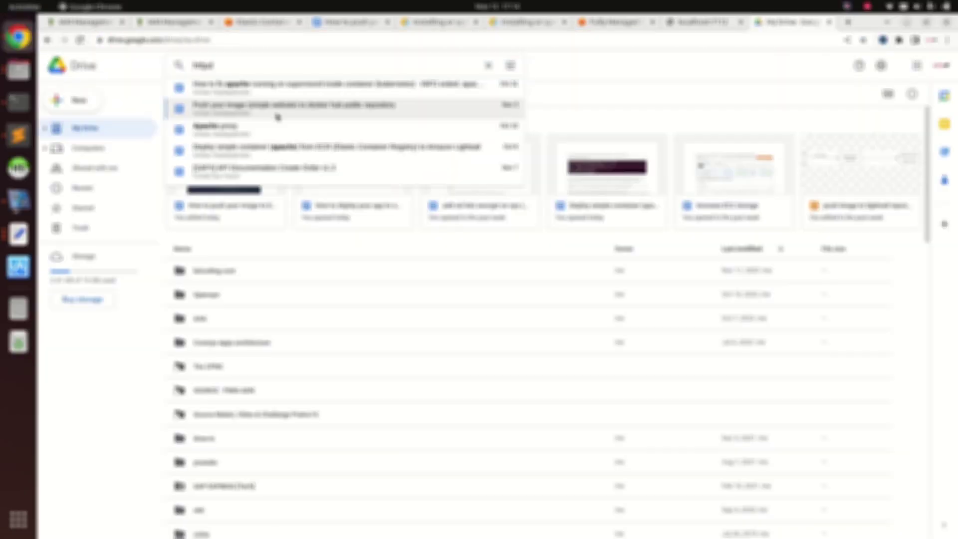
left_click(278, 117)
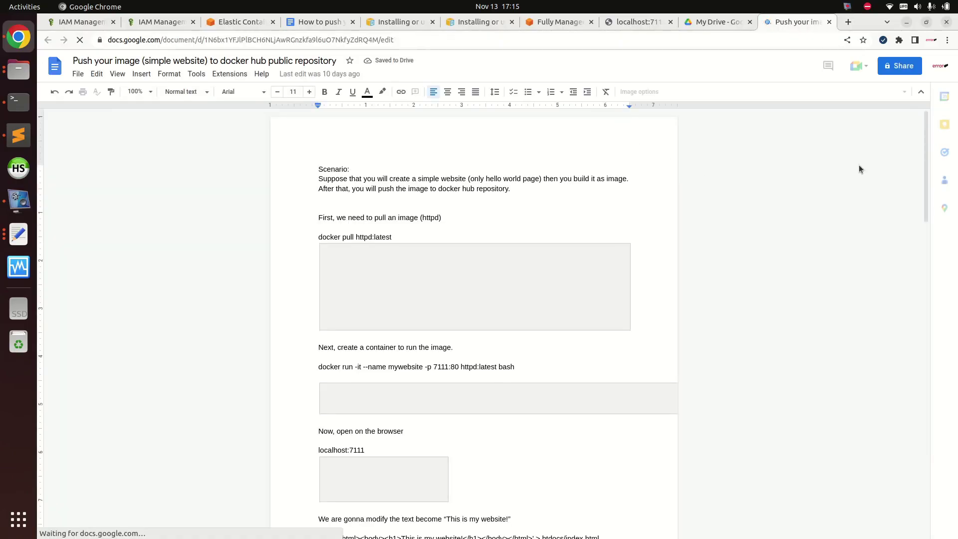
left_click_drag(927, 170, 922, 209)
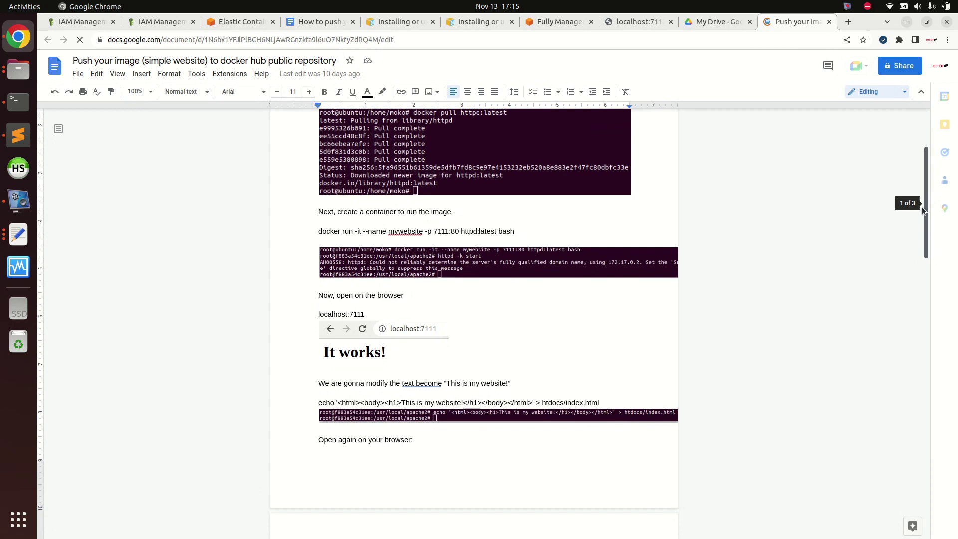
left_click_drag(922, 207, 921, 288)
triple_click(399, 348)
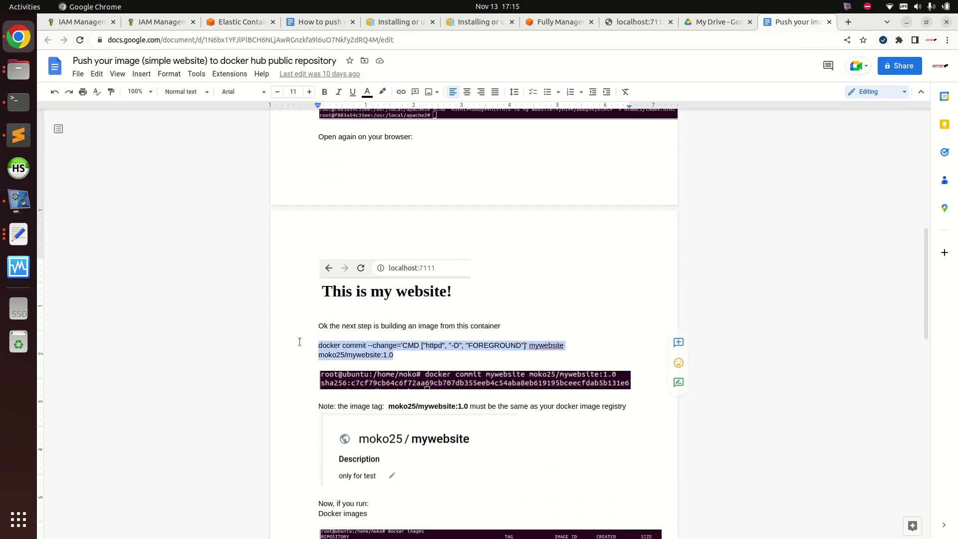
left_click(18, 102)
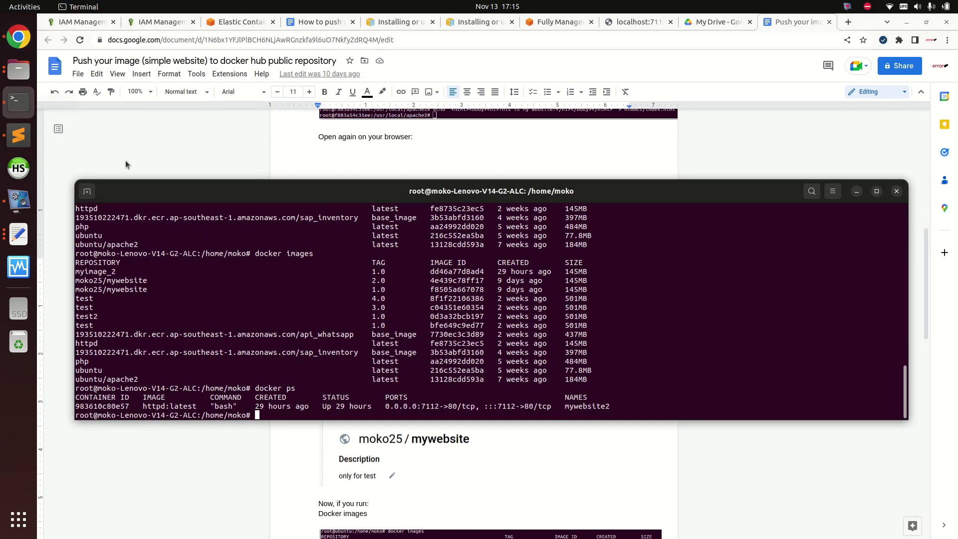
Paste the docker commit command, change the container to mywebsite2 and delete the moko25/mywebsite:1.0 tag.
right_click(453, 353)
left_click(475, 392)
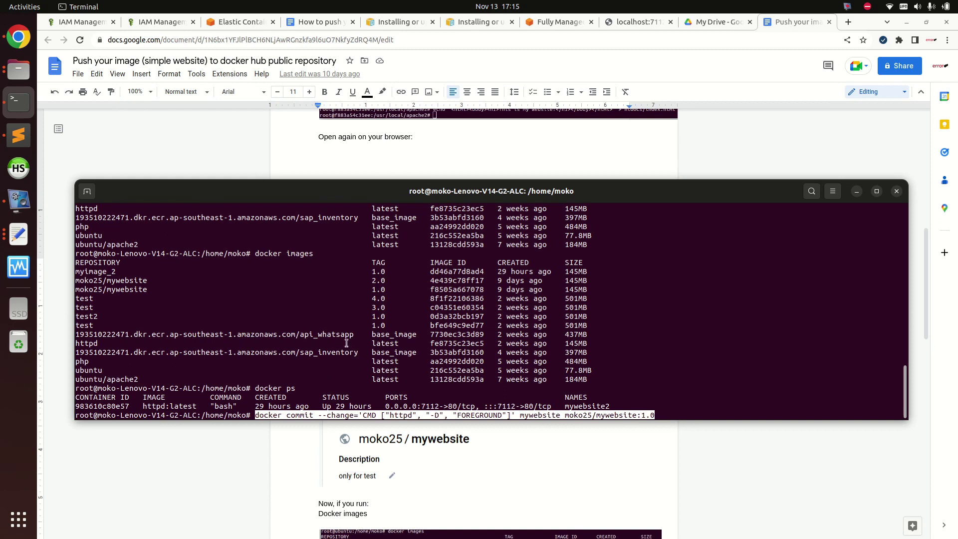
key("Left")
key("Left")
key("Left")
key("Left")
key("Left")
key("Left")
key("Left")
key("Left")
key("Left")
key("Left")
key("Left")
key("Left")
key("Left")
key("Left")
key("Left")
key("Right")
key("Right")
key("Right")
key("Right")
key("Right")
key("Right")
key("Right")
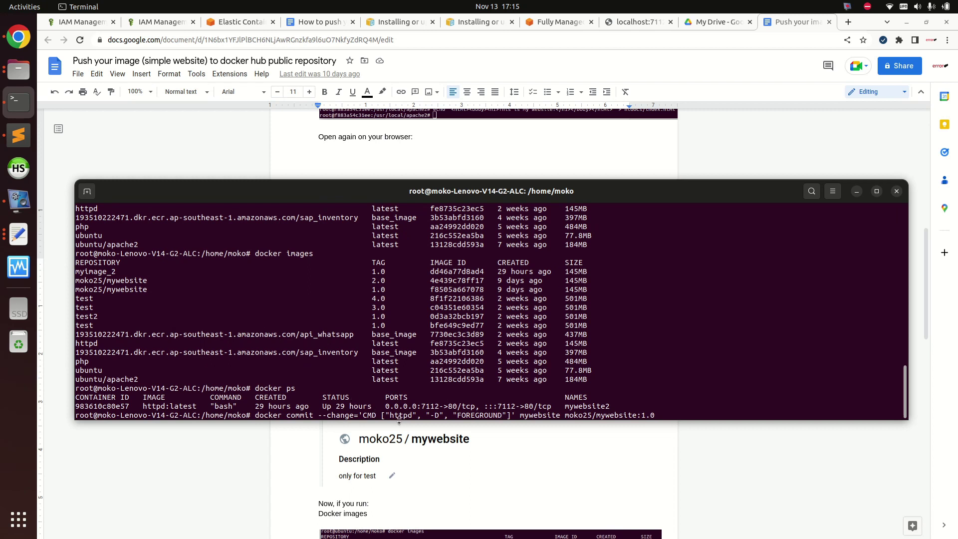
key("Right")
key("Right")
key("Right")
key("Right")
key("Right")
key("Right")
key("Right")
key("Right")
type("2")
key("BackSpace")
key("Right")
type("2")
key("Right")
key("Right")
key("Right")
key("Right")
key("Right")
key("Right")
key("BackSpace")
key("BackSpace")
key("BackSpace")
key("BackSpace")
key("BackSpace")
key("BackSpace")
key("BackSpace")
key("BackSpace")
key("BackSpace")
key("BackSpace")
key("BackSpace")
Copy the mywebsite repository URI from the ECR private repositories list.
left_click(250, 21)
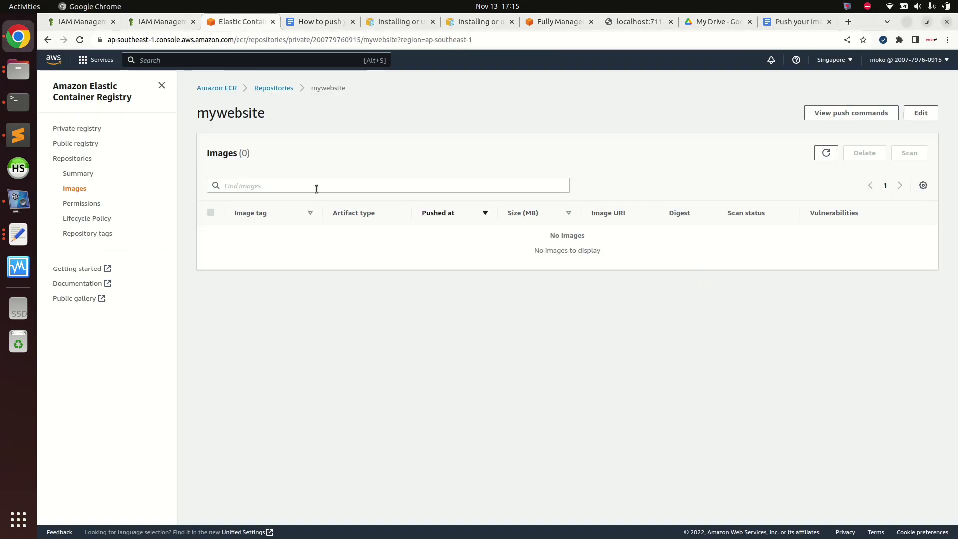
left_click(274, 89)
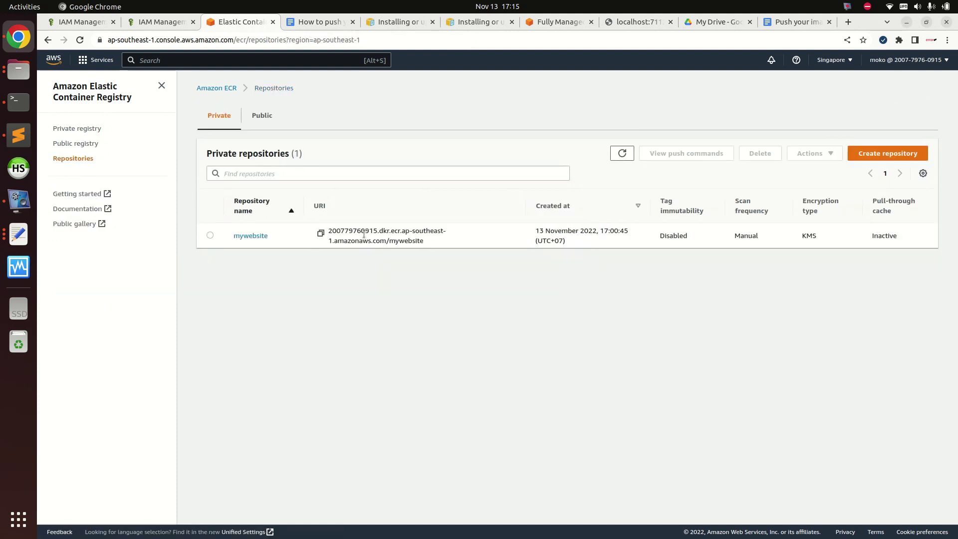
left_click_drag(381, 239, 446, 243)
left_click(418, 239)
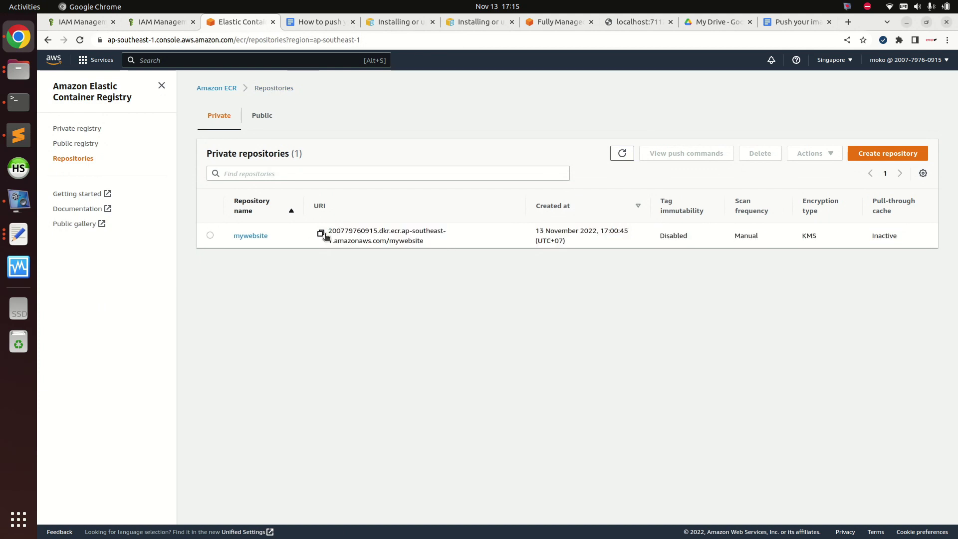
Commit container mywebsite2 as the pasted mywebsite URI with tag :1.0.
left_click(19, 102)
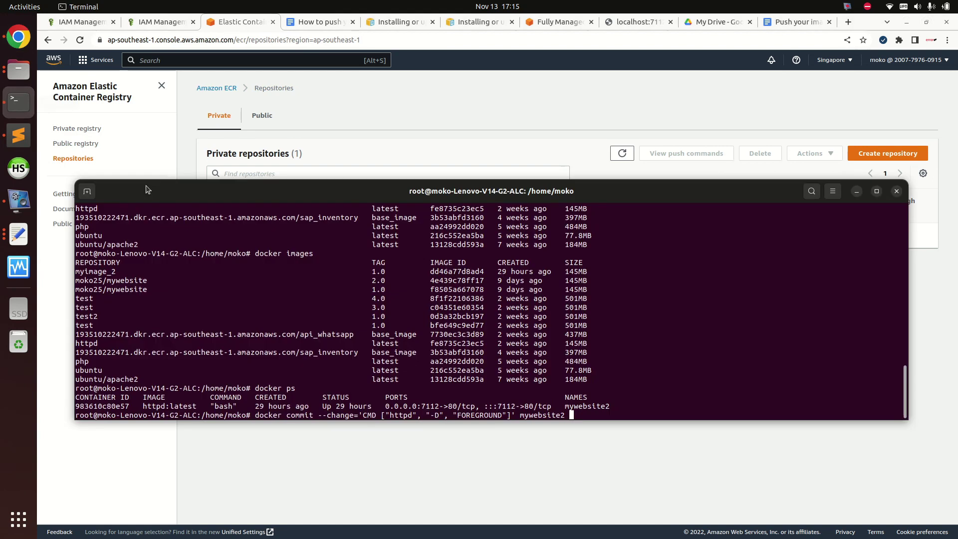
right_click(330, 342)
left_click(355, 377)
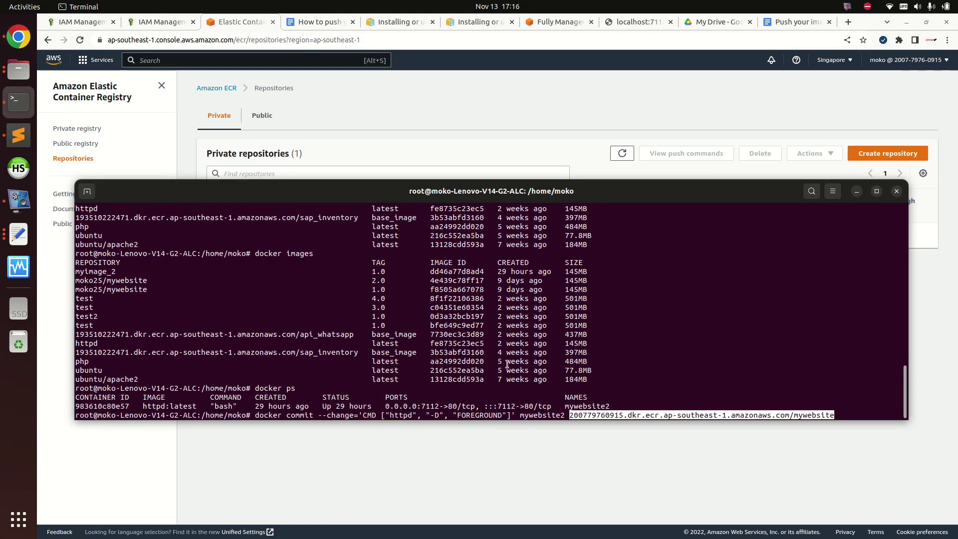
key("Right")
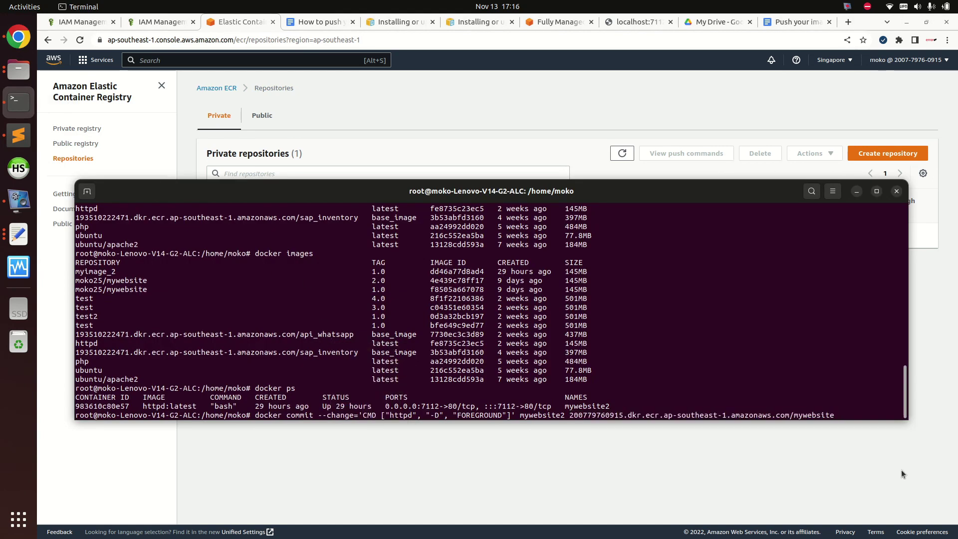
type(":1.0")
left_click_drag(617, 408, 561, 405)
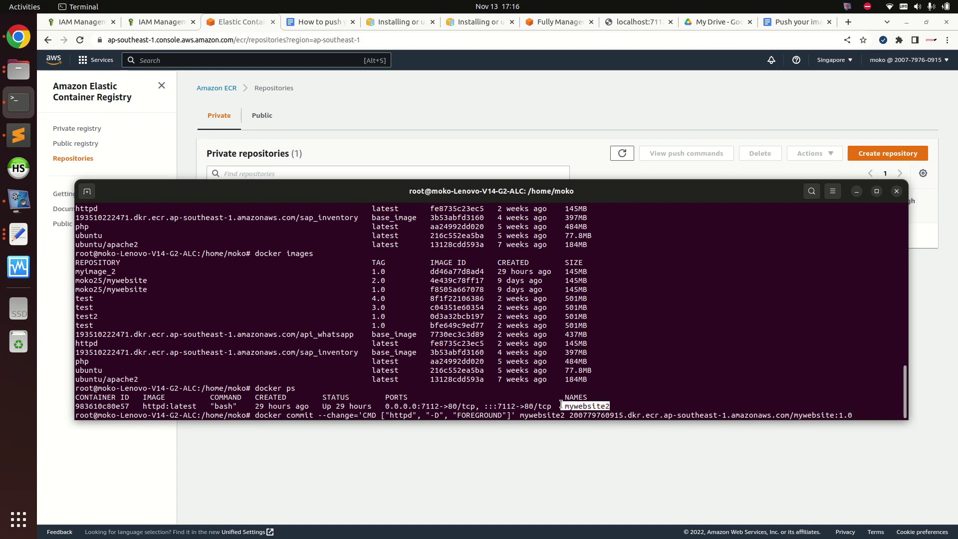
left_click(560, 404)
key("Return")
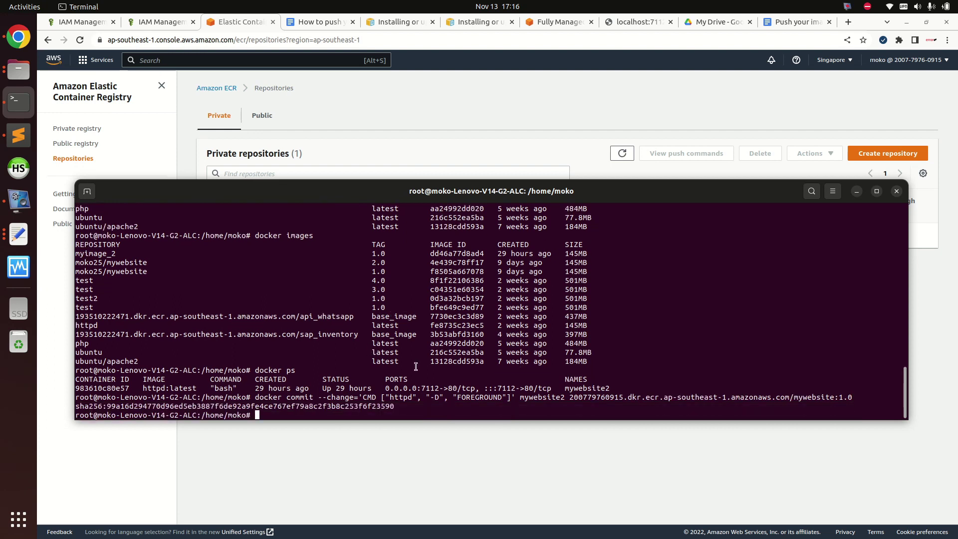
Run docker images to confirm the new mywebsite 1.0 image is listed.
type("docker images")
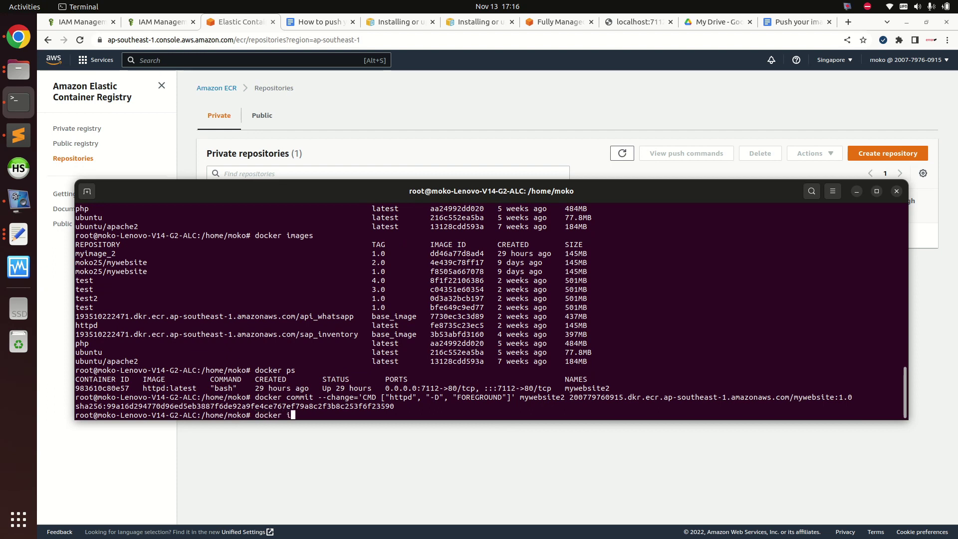
key("Return")
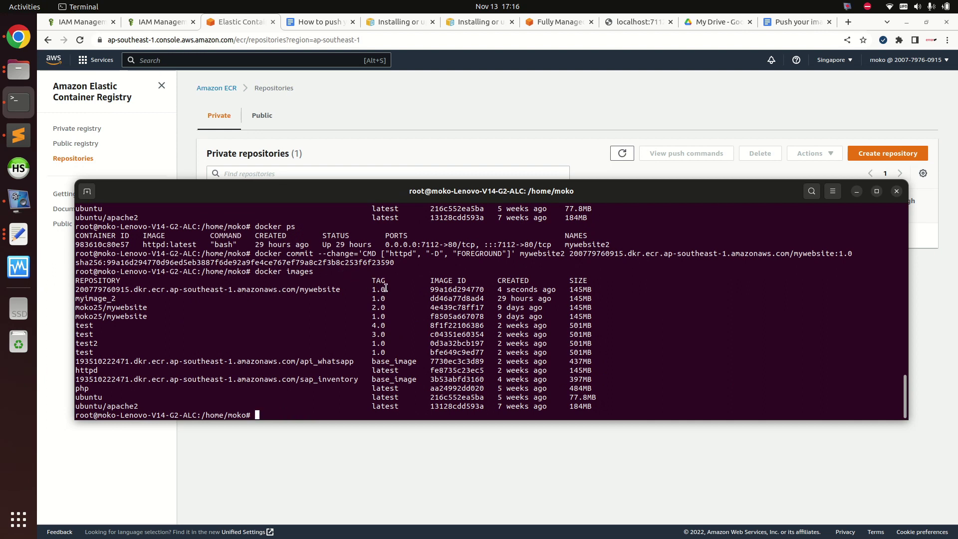
left_click_drag(386, 288, 47, 291)
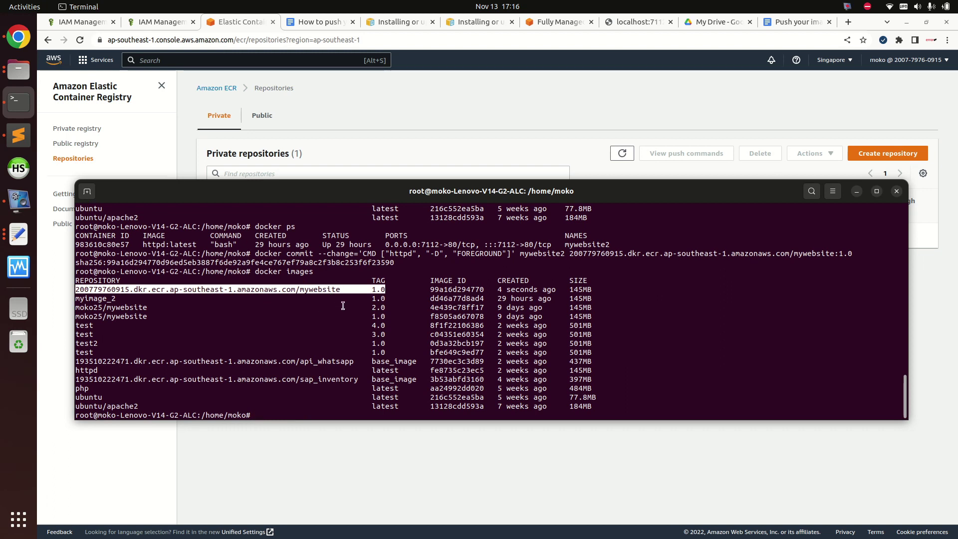
left_click(337, 304)
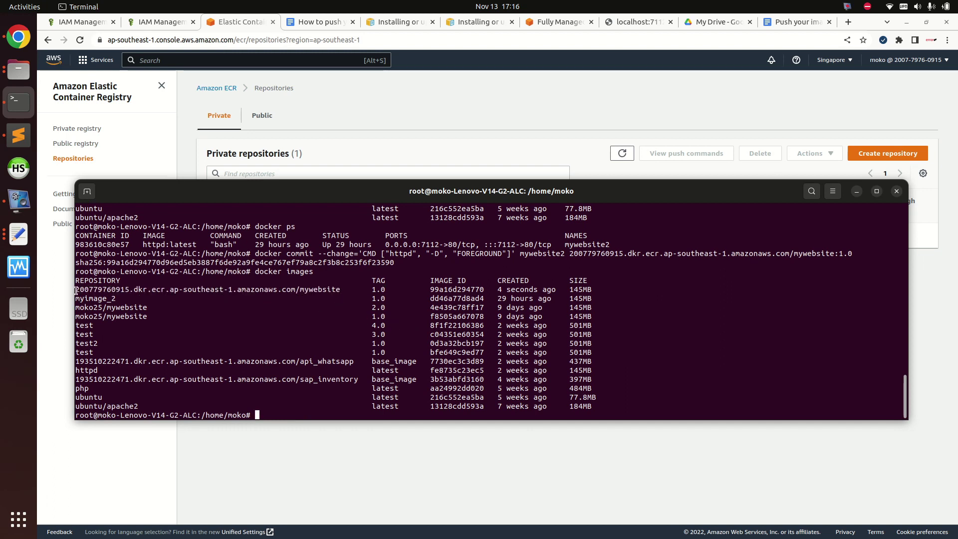
Copy the new image's repository name and start a docker push command.
left_click_drag(76, 289, 340, 289)
right_click(339, 296)
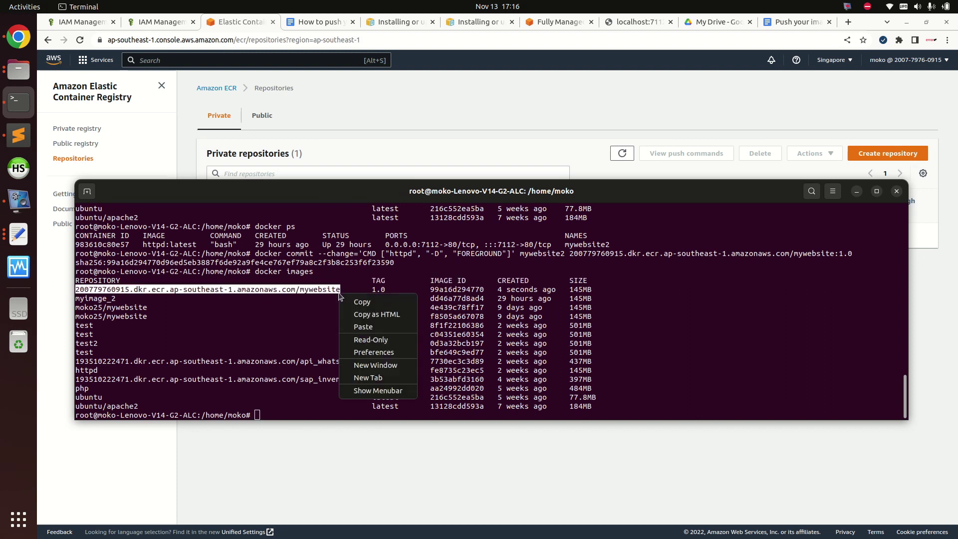
left_click(362, 302)
type("docker push")
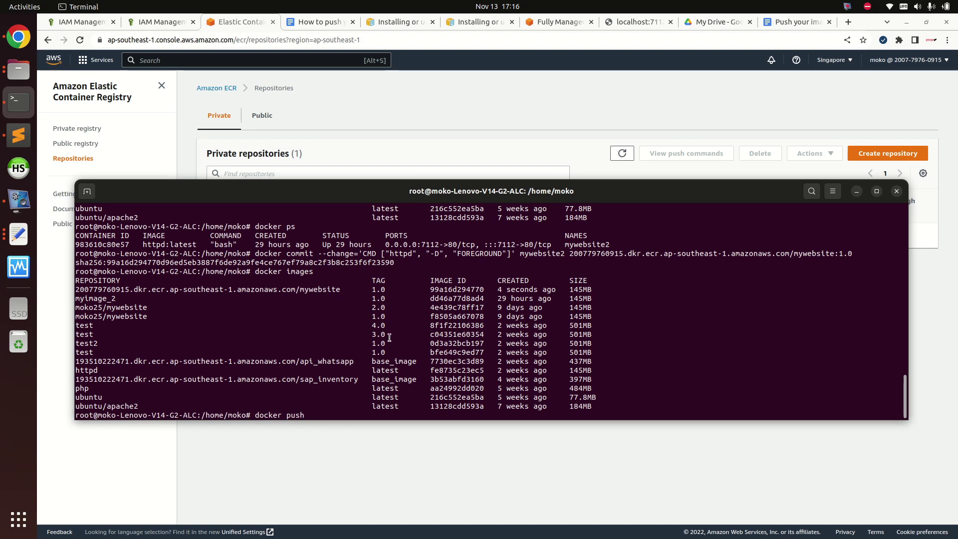
Push the image to ECR as the mywebsite repository URI with tag :1.0.
right_click(391, 336)
left_click(410, 371)
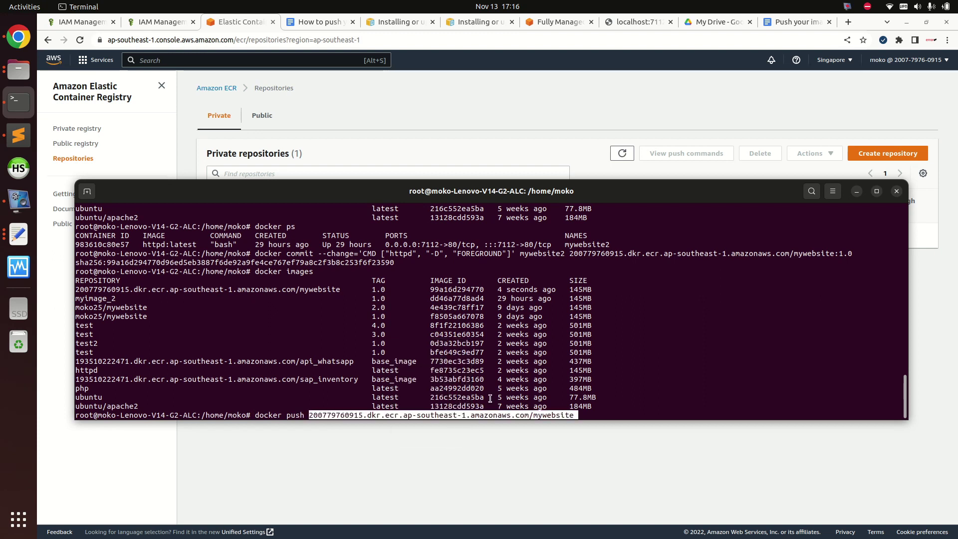
type(":1.0")
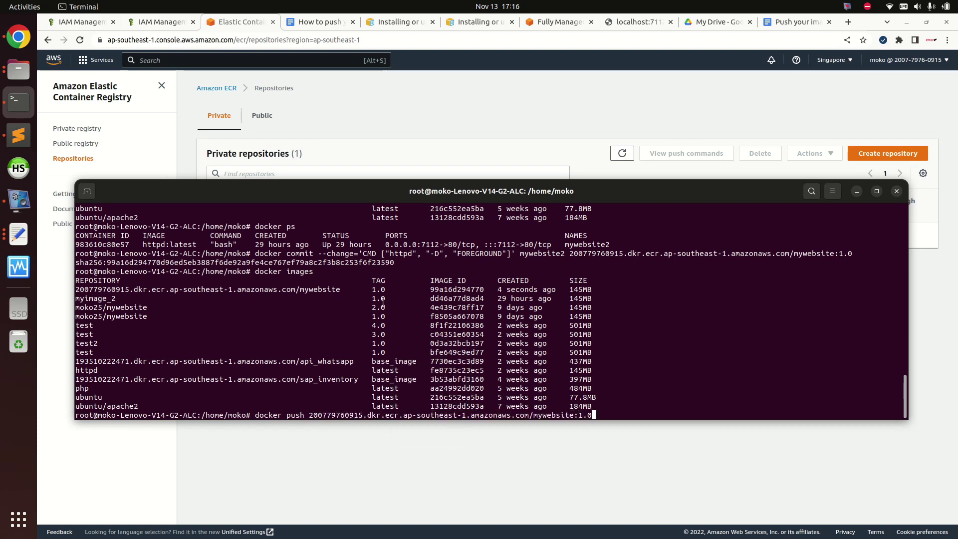
double_click(375, 290)
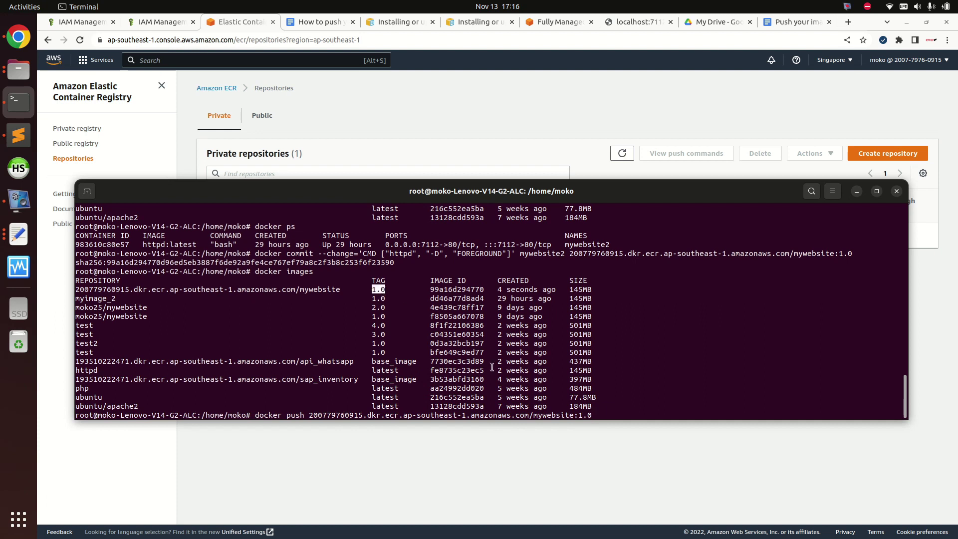
left_click(606, 412)
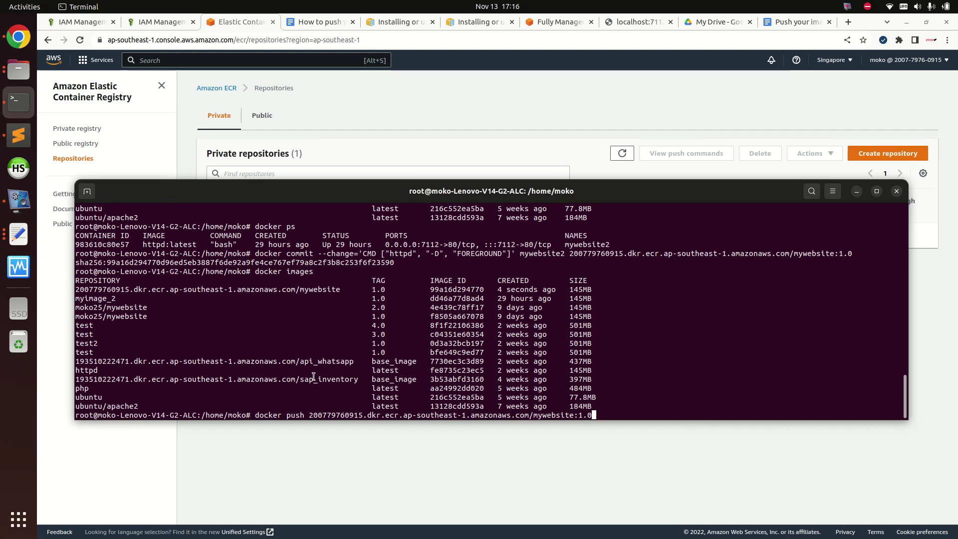
key("Return")
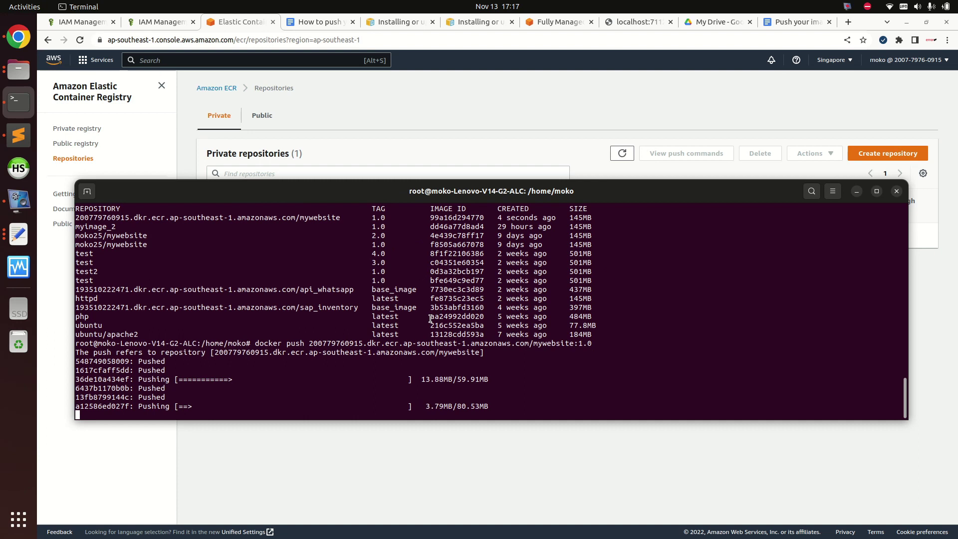
Review the push output, highlighting the pushed image row and the returned digest.
left_click_drag(553, 340, 554, 264)
left_click_drag(593, 218, 214, 217)
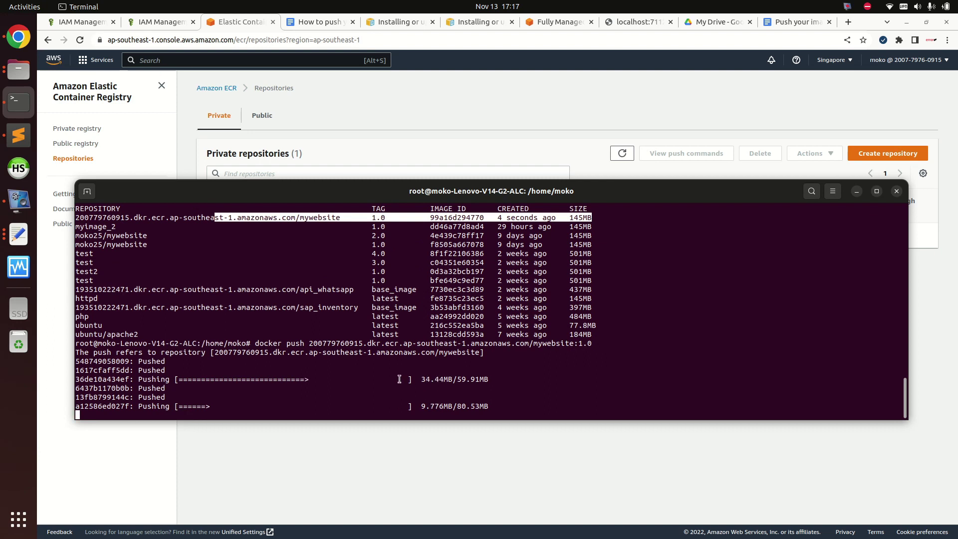
left_click_drag(408, 379, 465, 407)
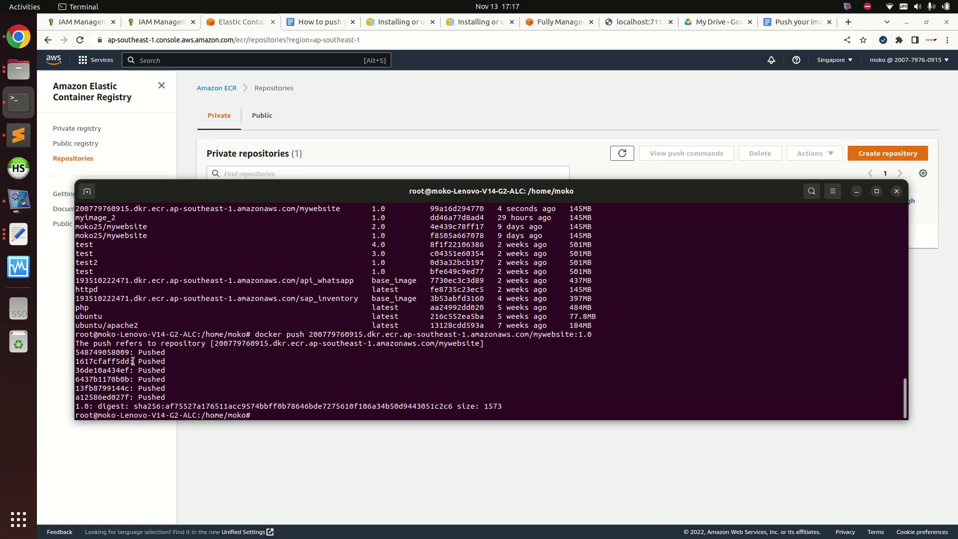
left_click_drag(237, 406, 324, 406)
Open the mywebsite repository's image list in the ECR console.
left_click(357, 466)
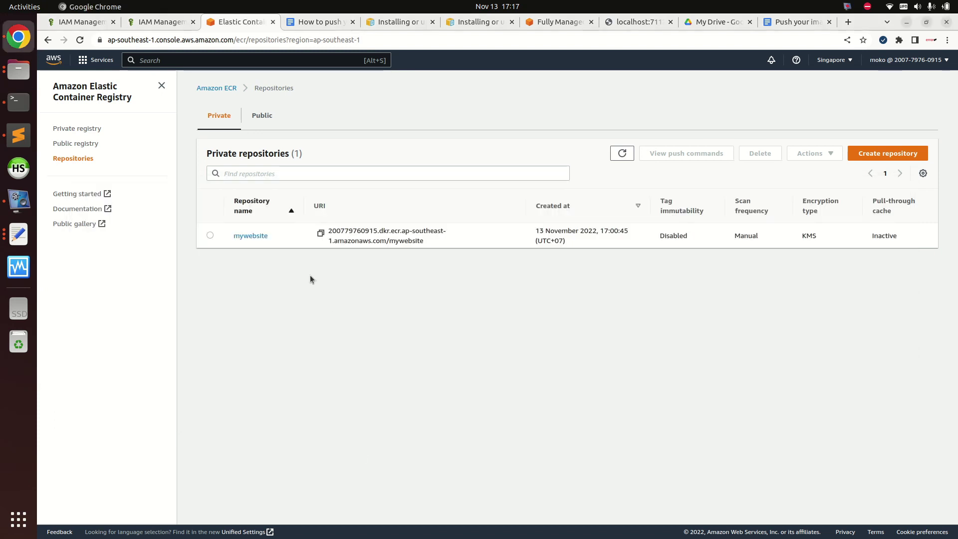
left_click(256, 239)
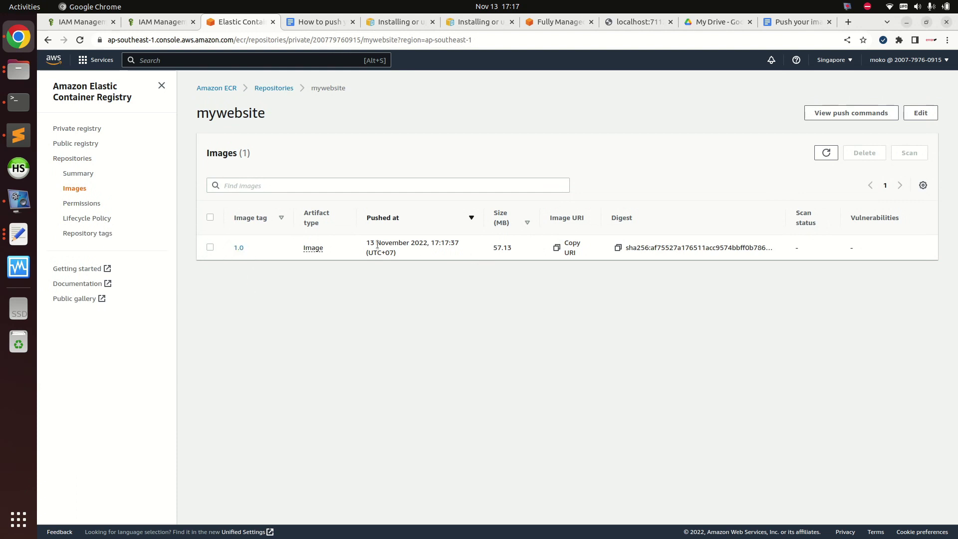
left_click_drag(430, 243, 455, 244)
left_click(454, 245)
key("super+v")
key("Escape")
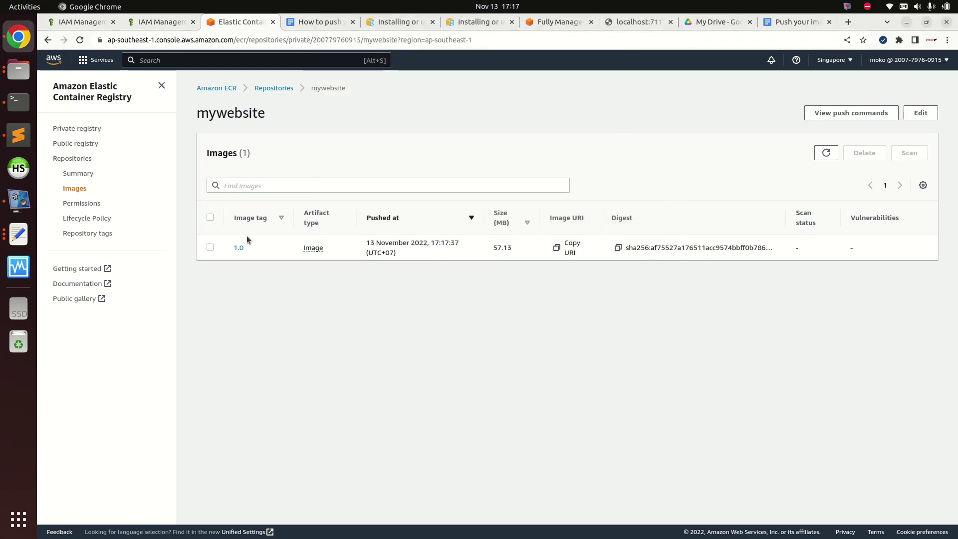
Scan image 1.0 for vulnerabilities and refresh until the scan completes.
left_click(211, 247)
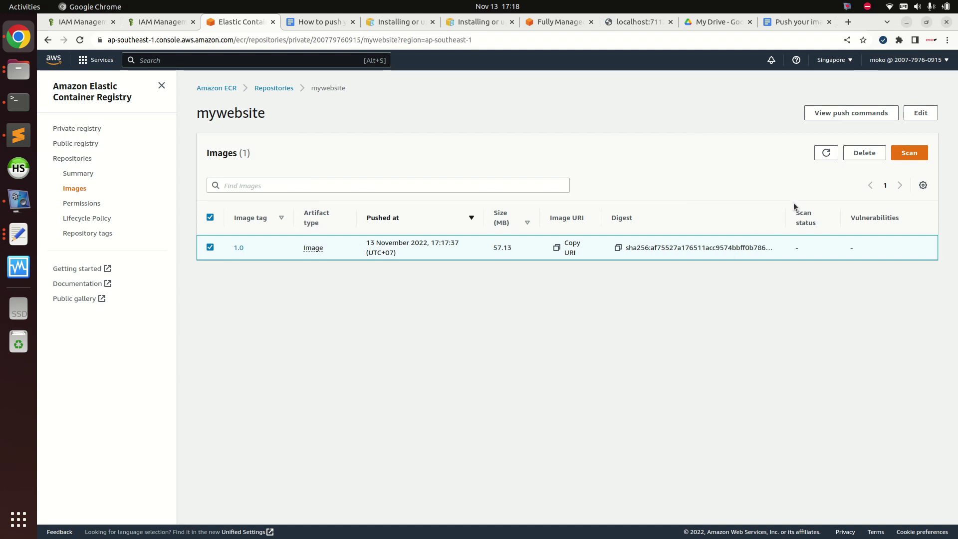
left_click(913, 154)
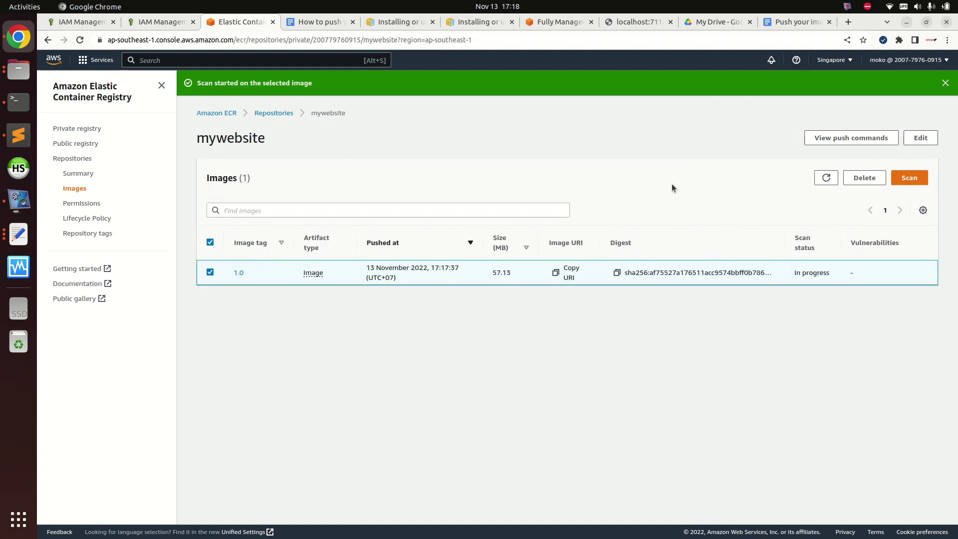
left_click(826, 178)
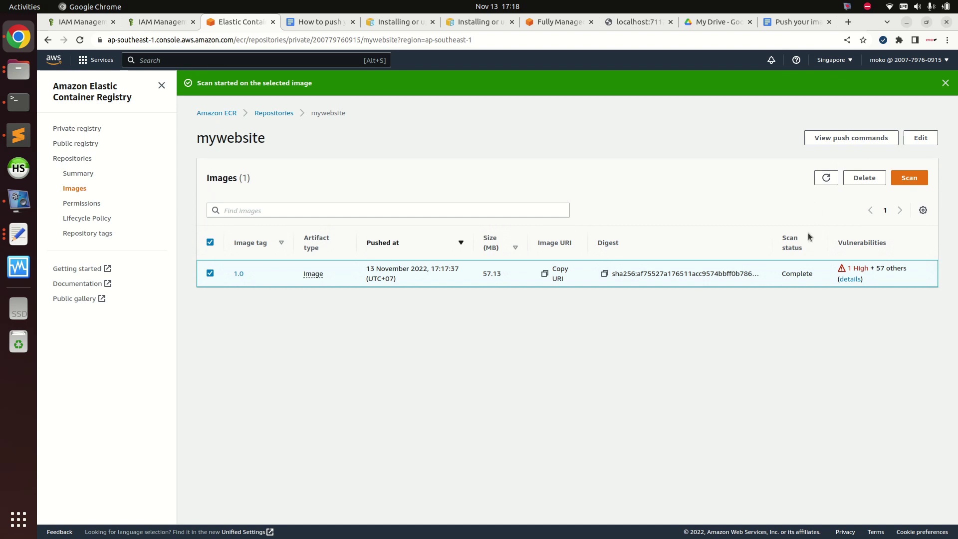
left_click(826, 179)
left_click(850, 279)
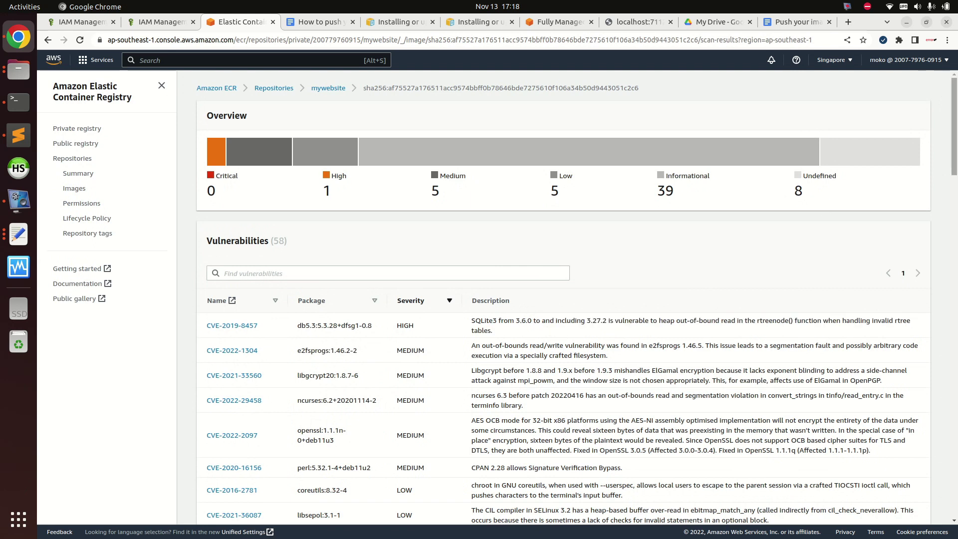
scroll(549, 327, "down", 5)
scroll(645, 121, "up", 5)
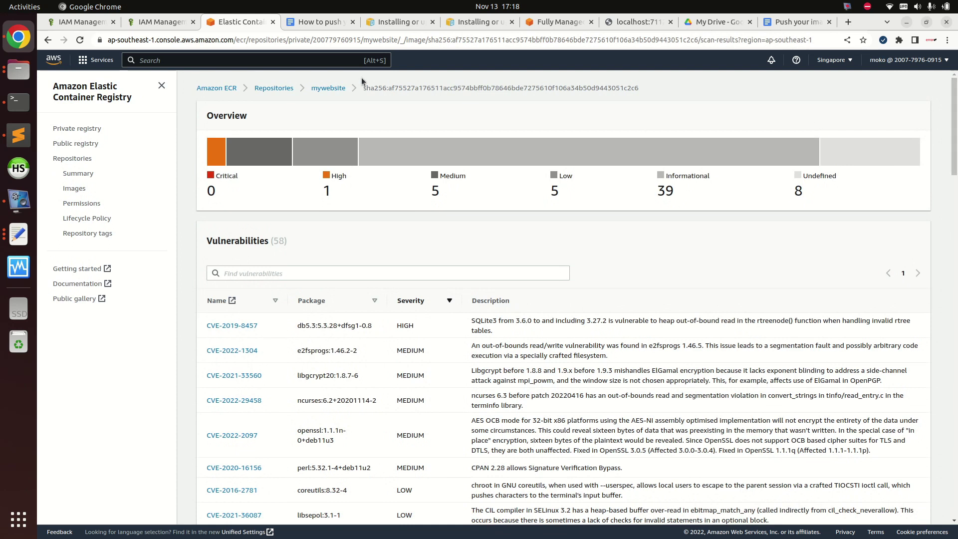
left_click(328, 87)
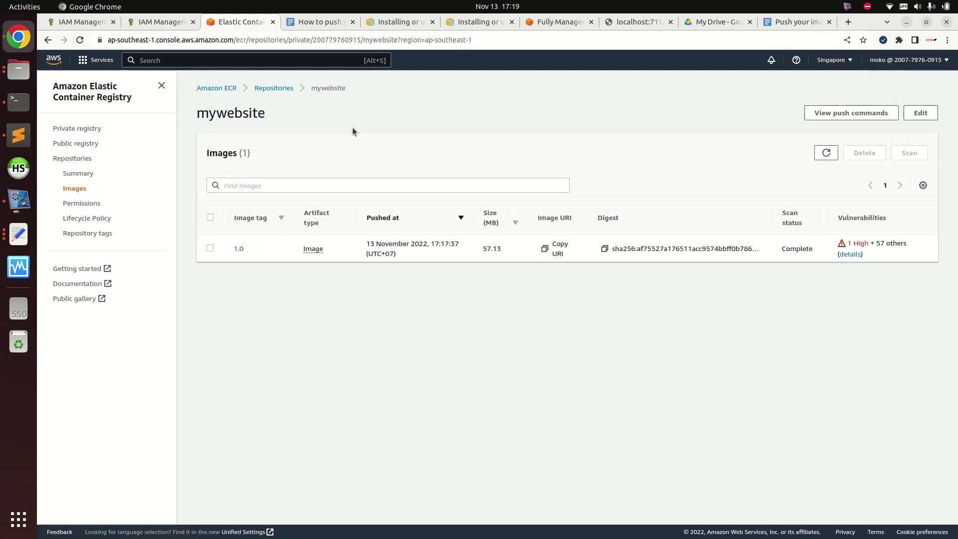